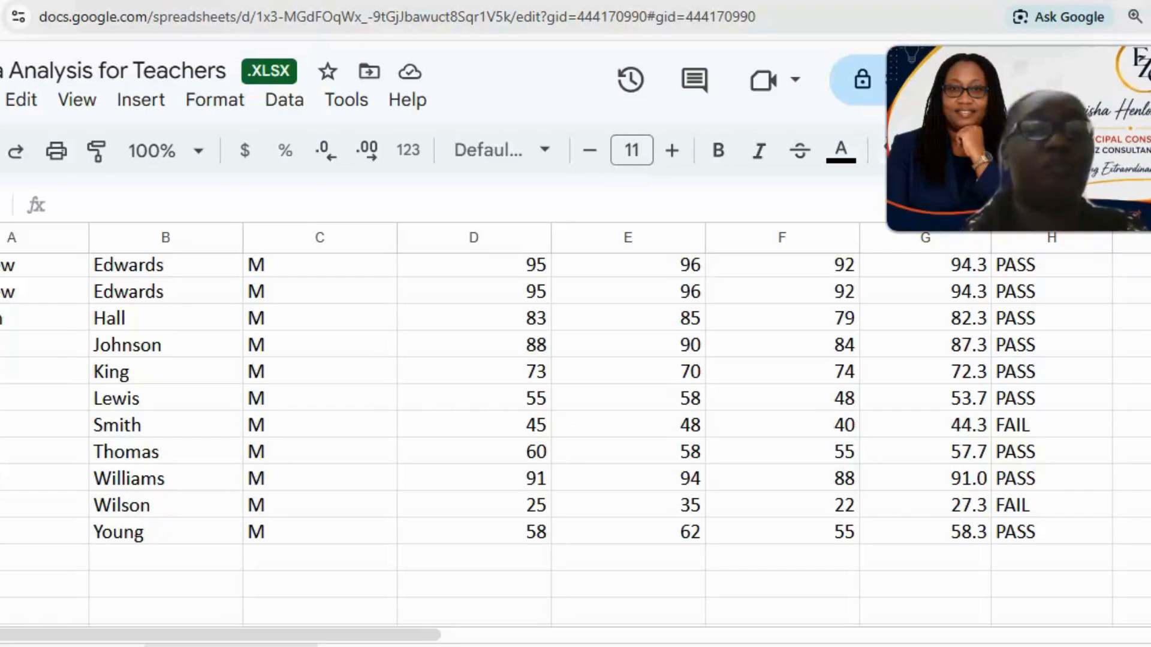
Select the PASS cell for MALE in the OVERALL PERFORMANCE table.
drag(26, 631, 401, 637)
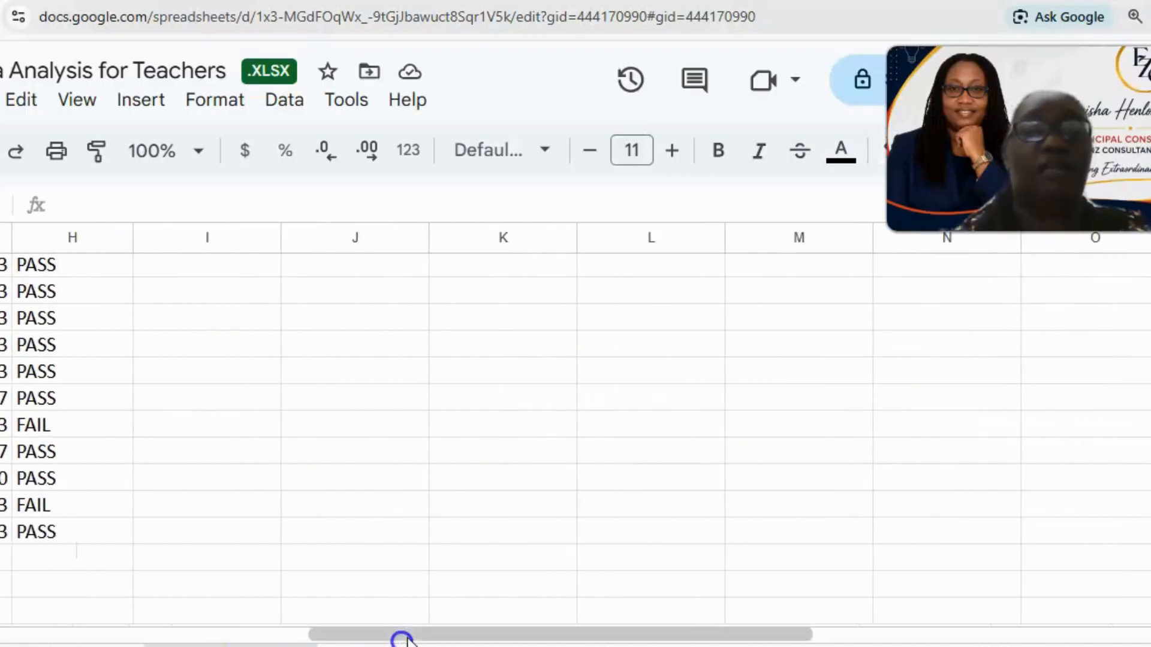
scroll(514, 534, down, 6)
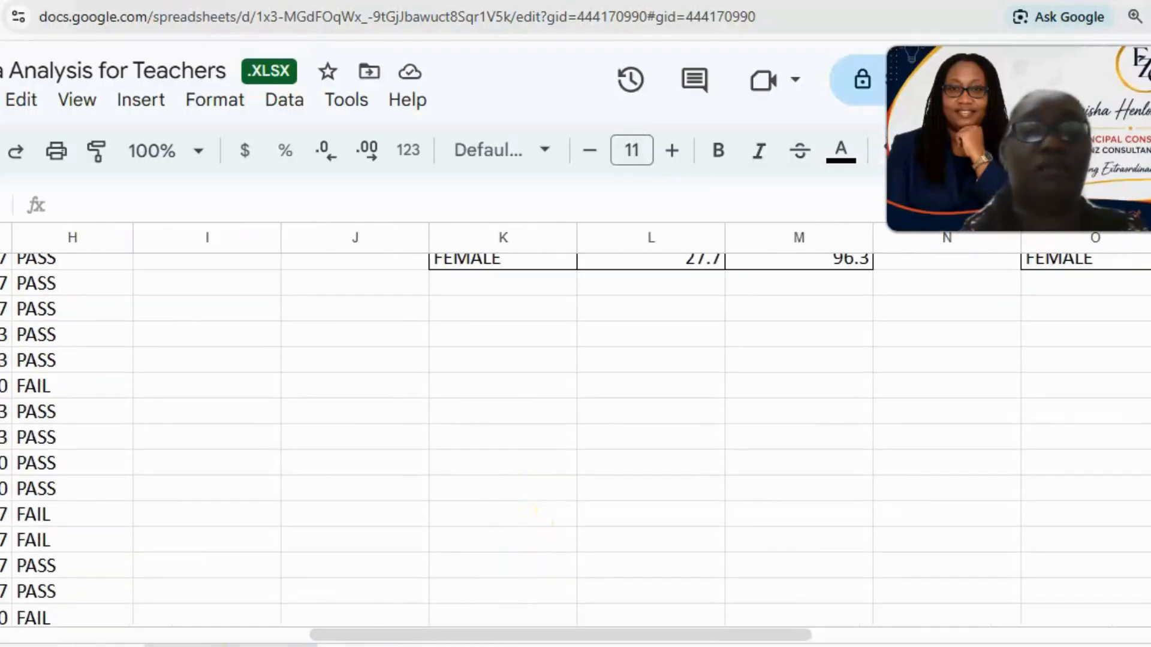
drag(471, 631, 633, 626)
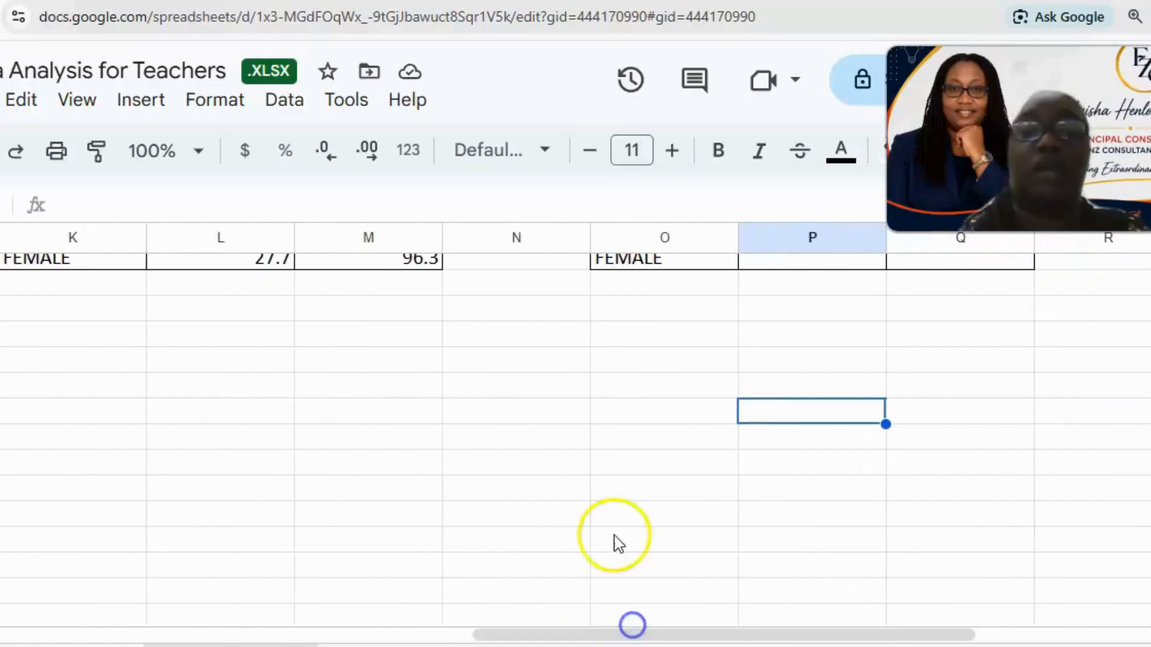
scroll(606, 521, up, 3)
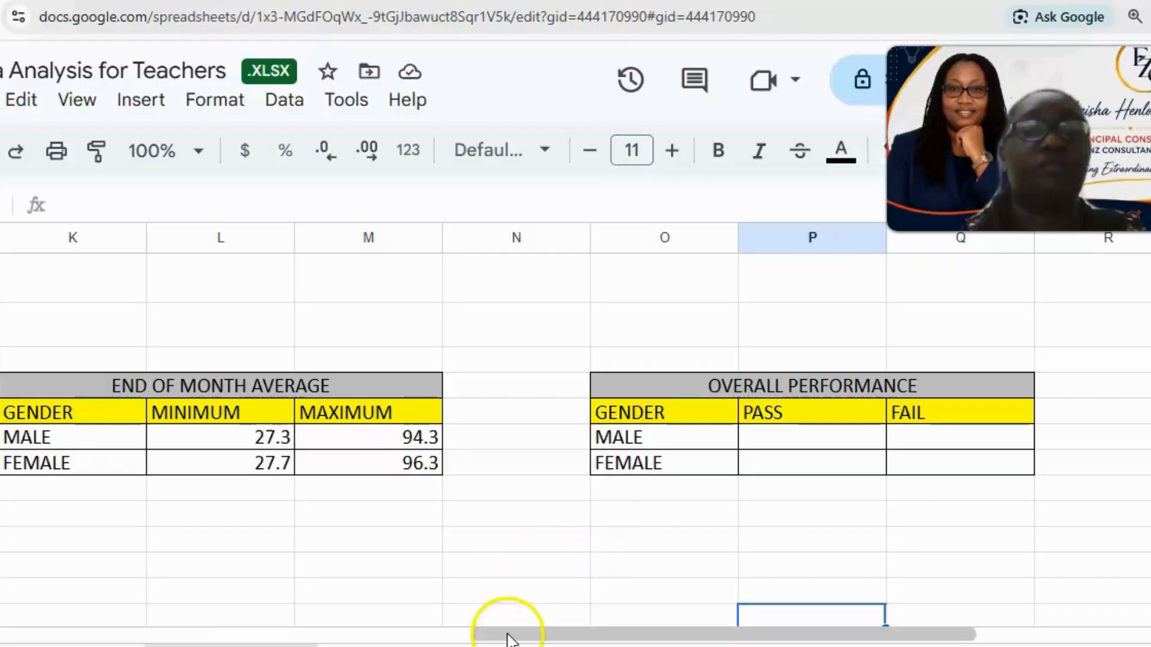
click(762, 436)
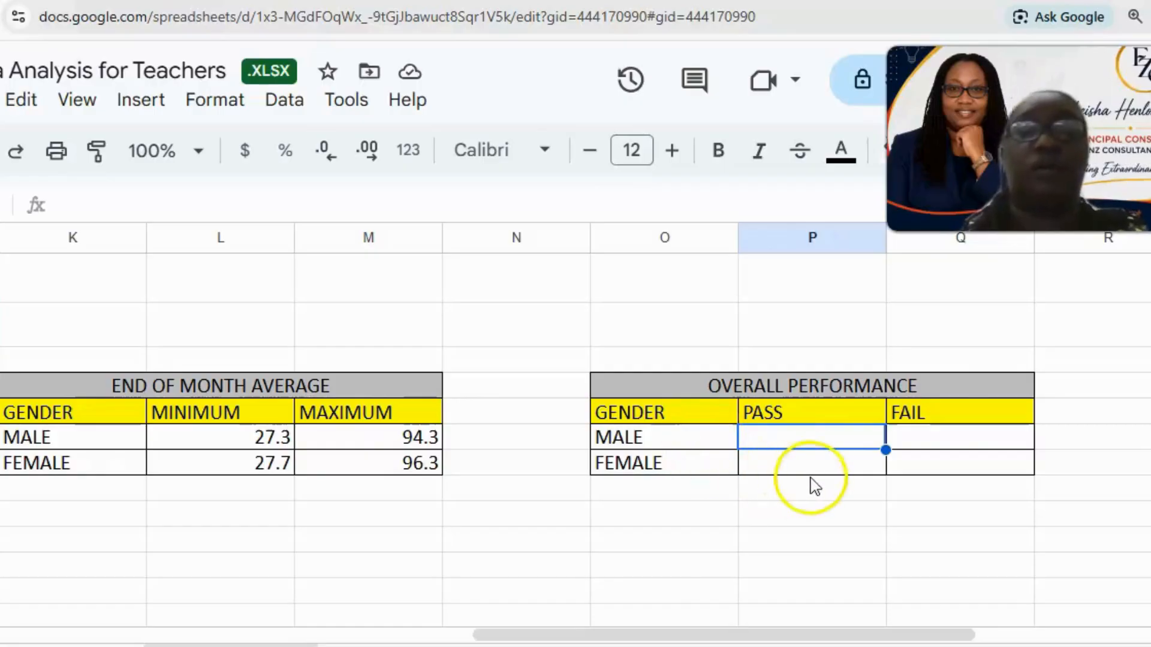
click(794, 445)
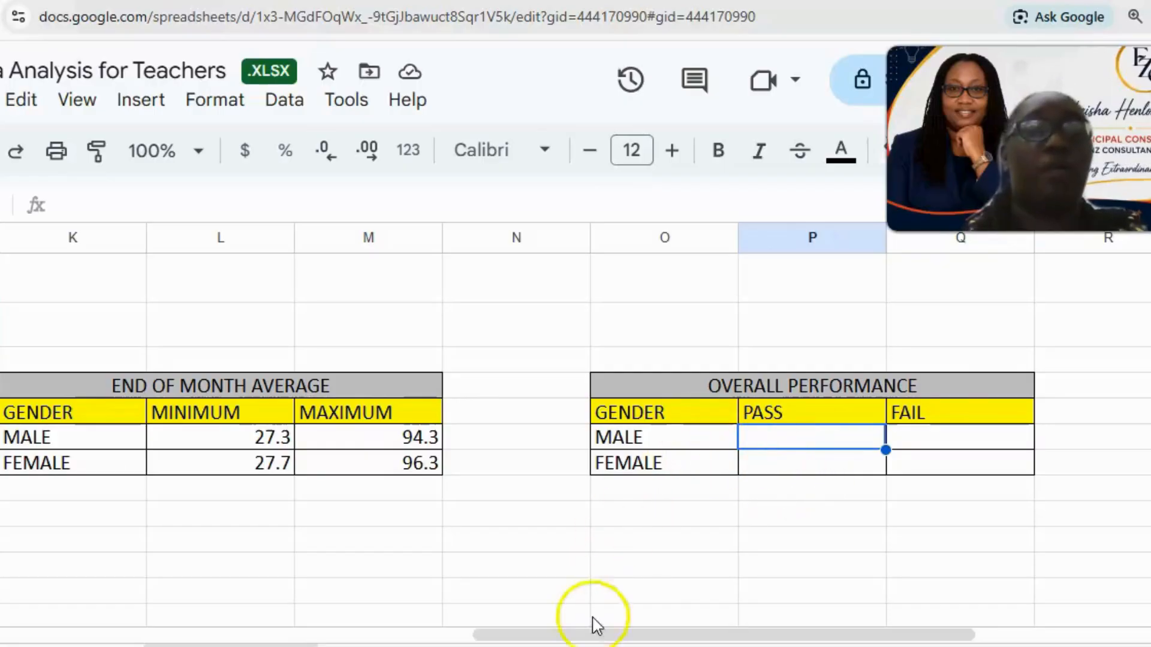
Examine the student list to find which rows hold the male students and their Status values.
drag(567, 632, 185, 575)
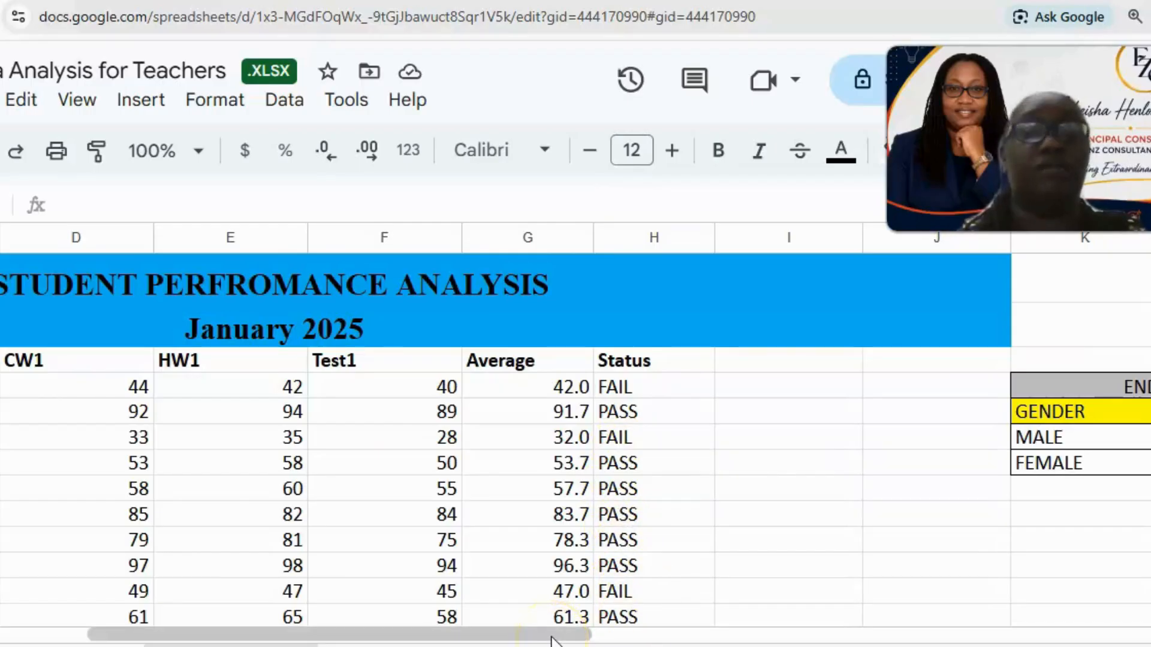
drag(473, 635, 290, 617)
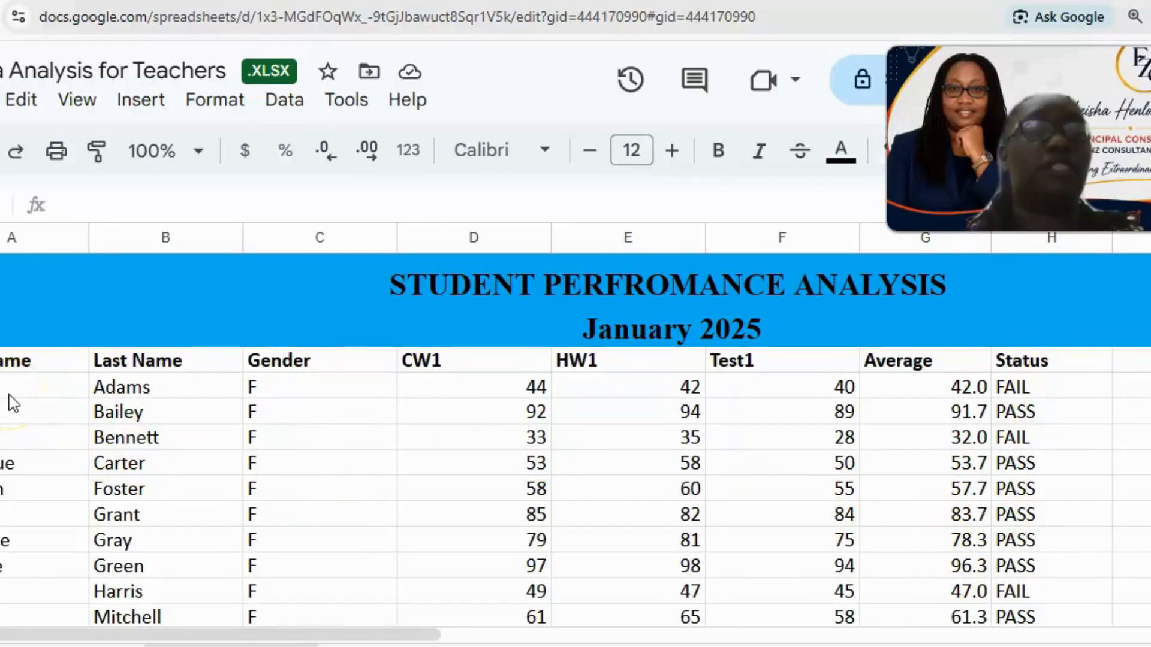
scroll(252, 480, down, 5)
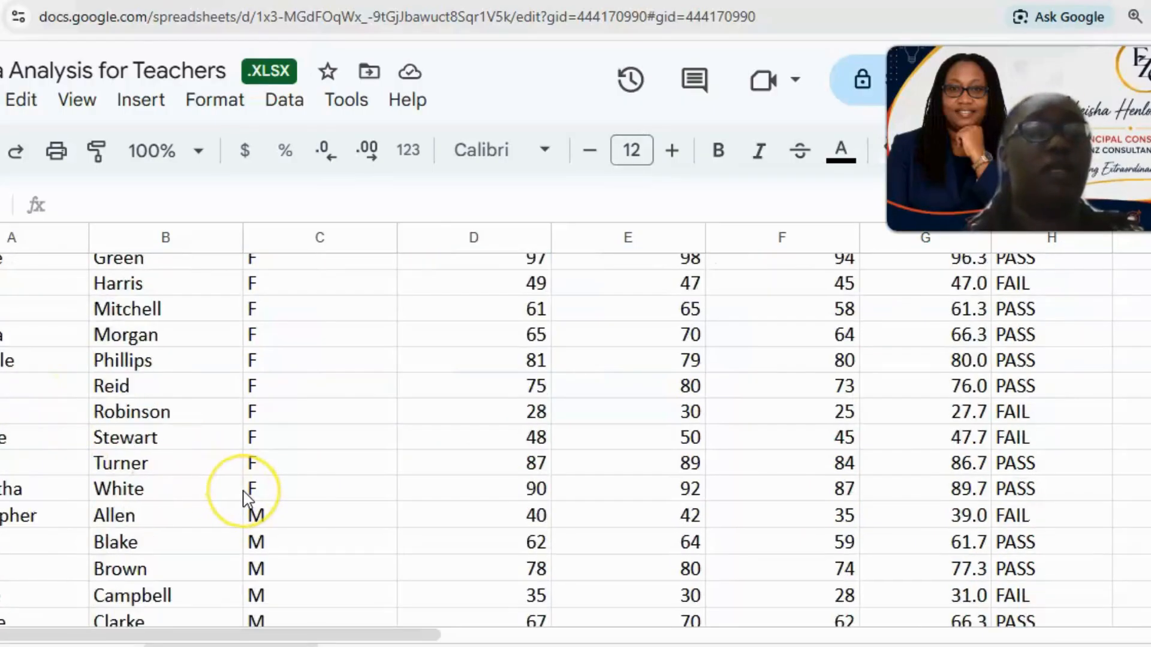
scroll(246, 498, down, 2)
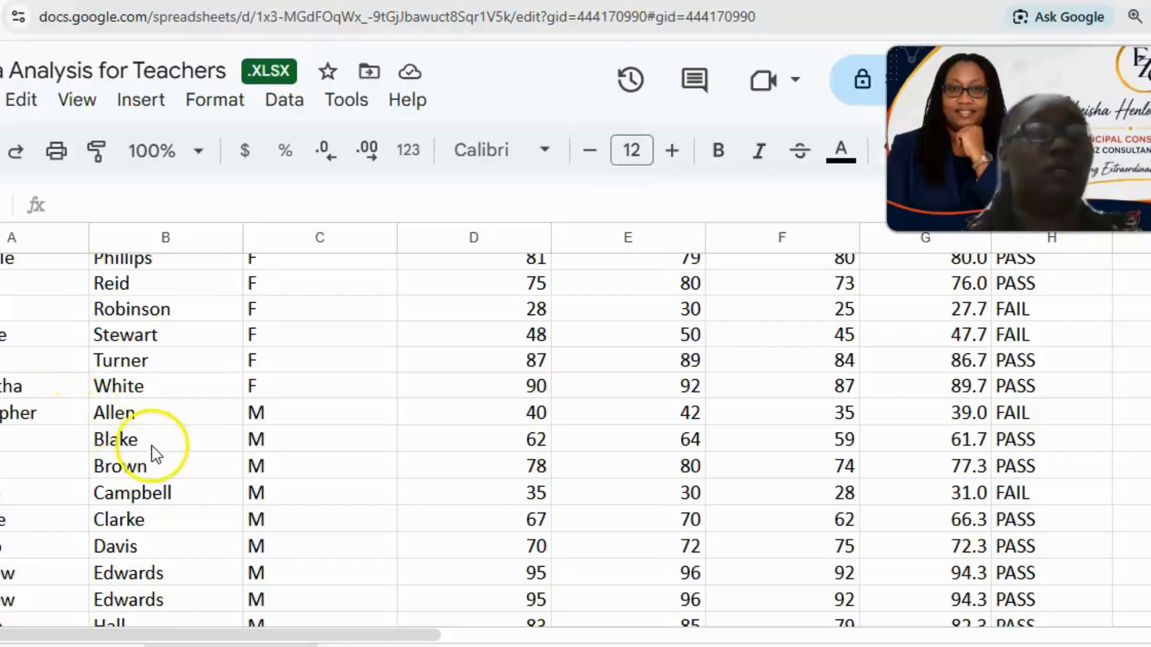
scroll(170, 465, down, 5)
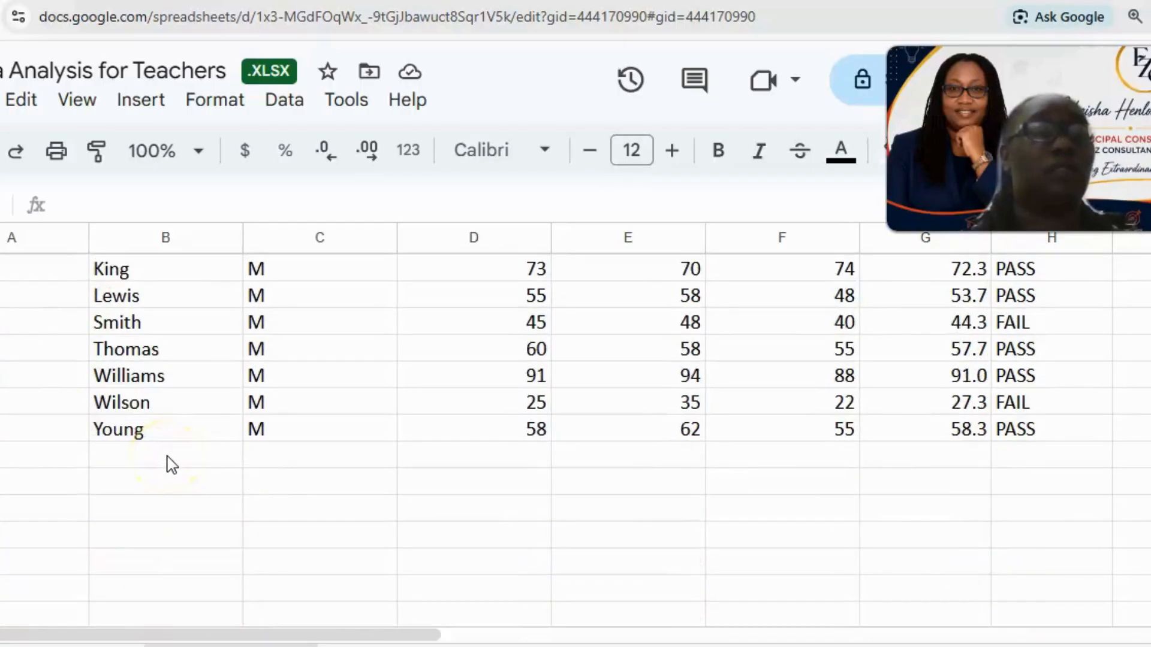
scroll(170, 463, up, 3)
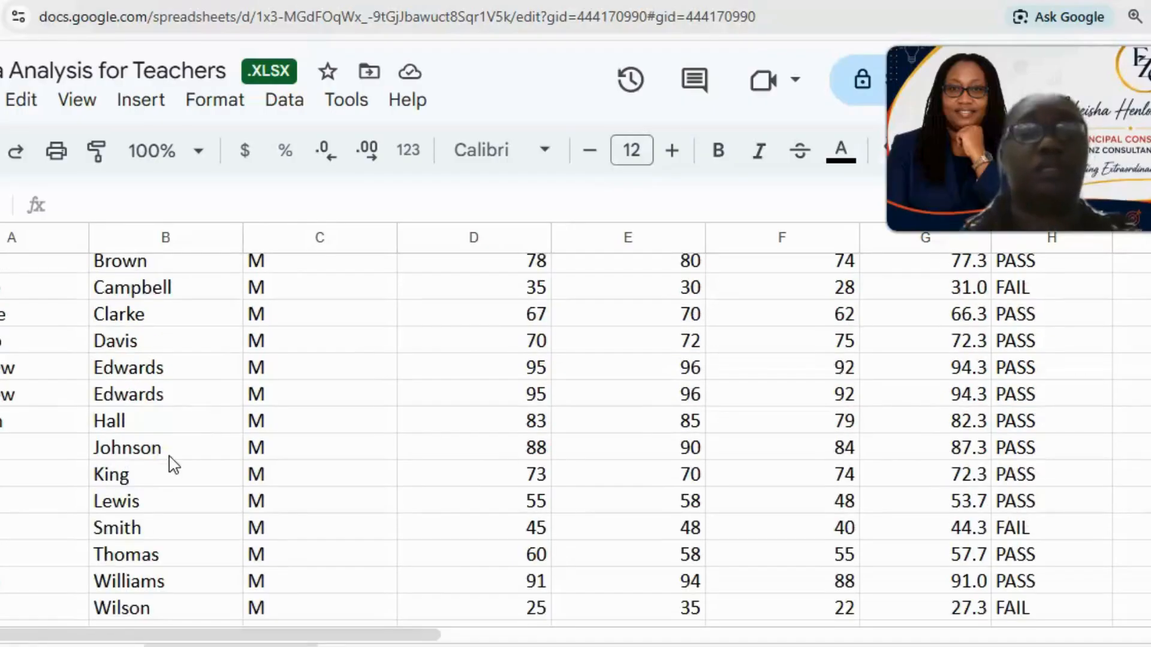
Begin a COUNTIF formula in the MALE row's PASS cell of the OVERALL PERFORMANCE table.
drag(335, 637, 623, 640)
scroll(586, 596, up, 6)
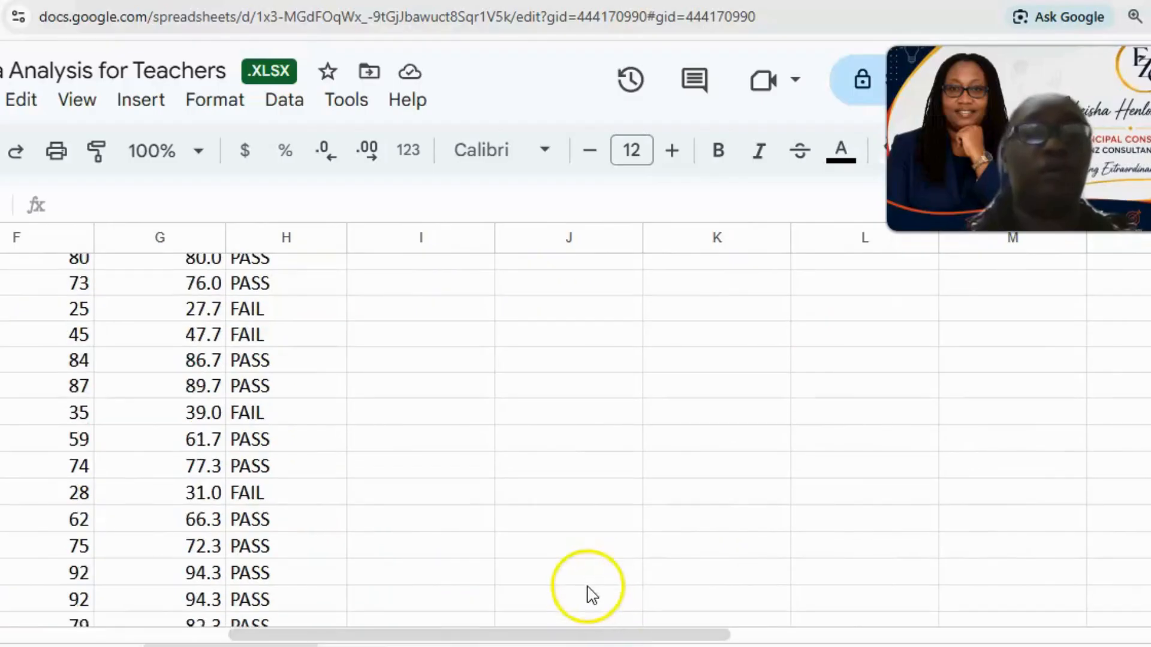
drag(538, 637, 757, 635)
scroll(733, 552, up, 3)
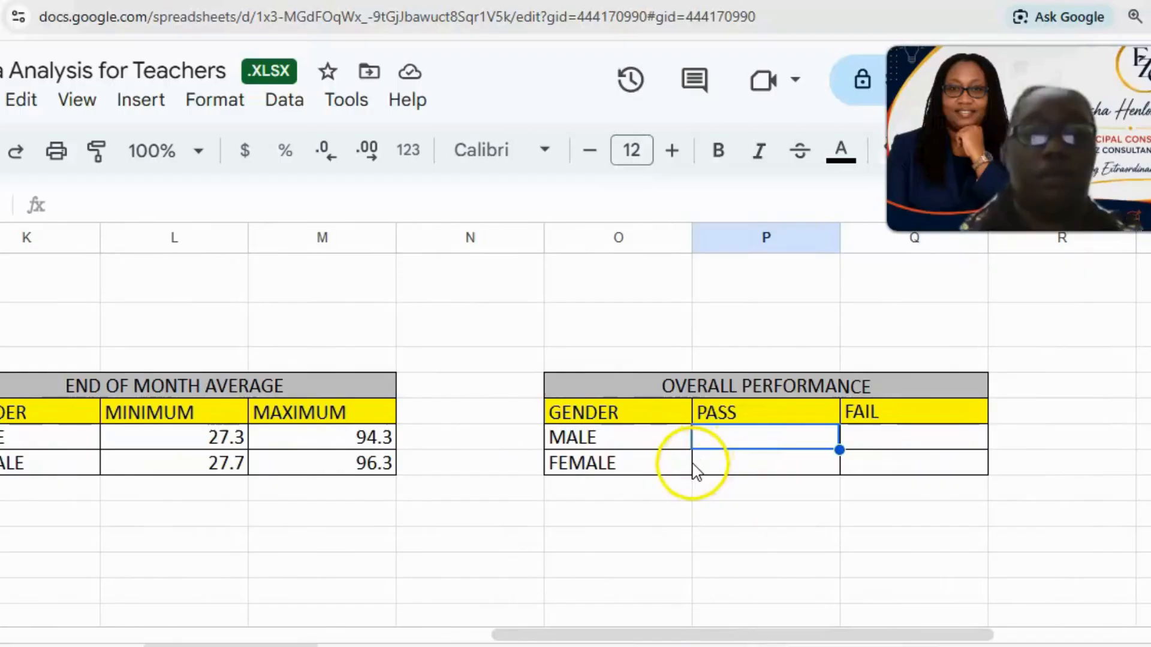
text(=)
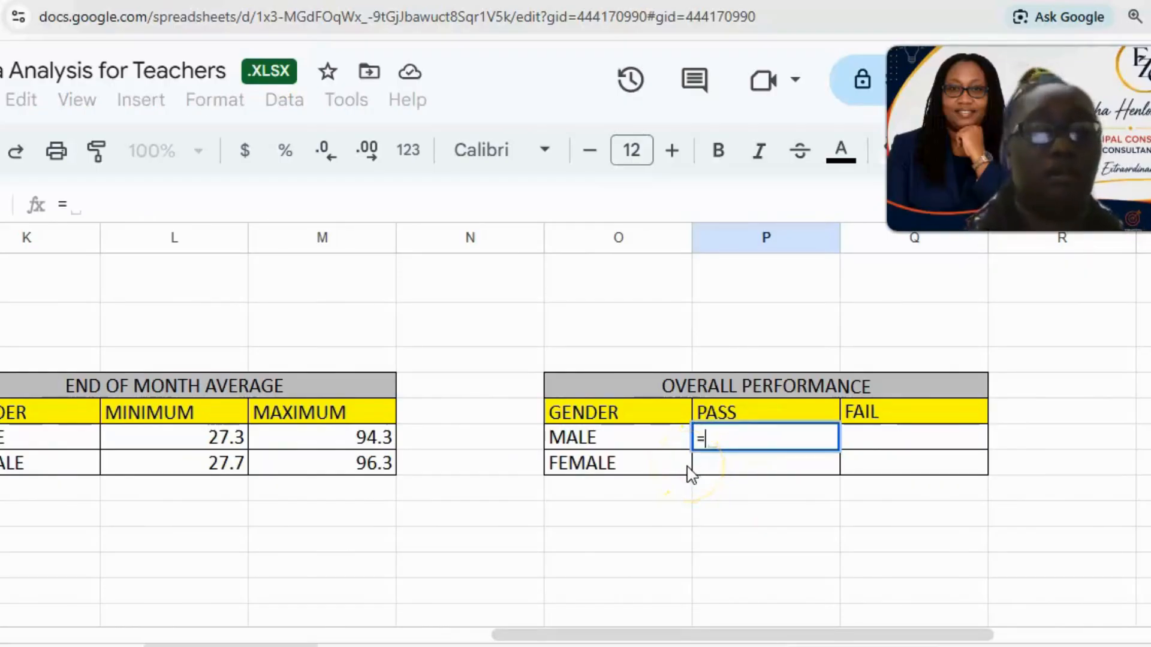
key(Caps_Lock)
text(coun)
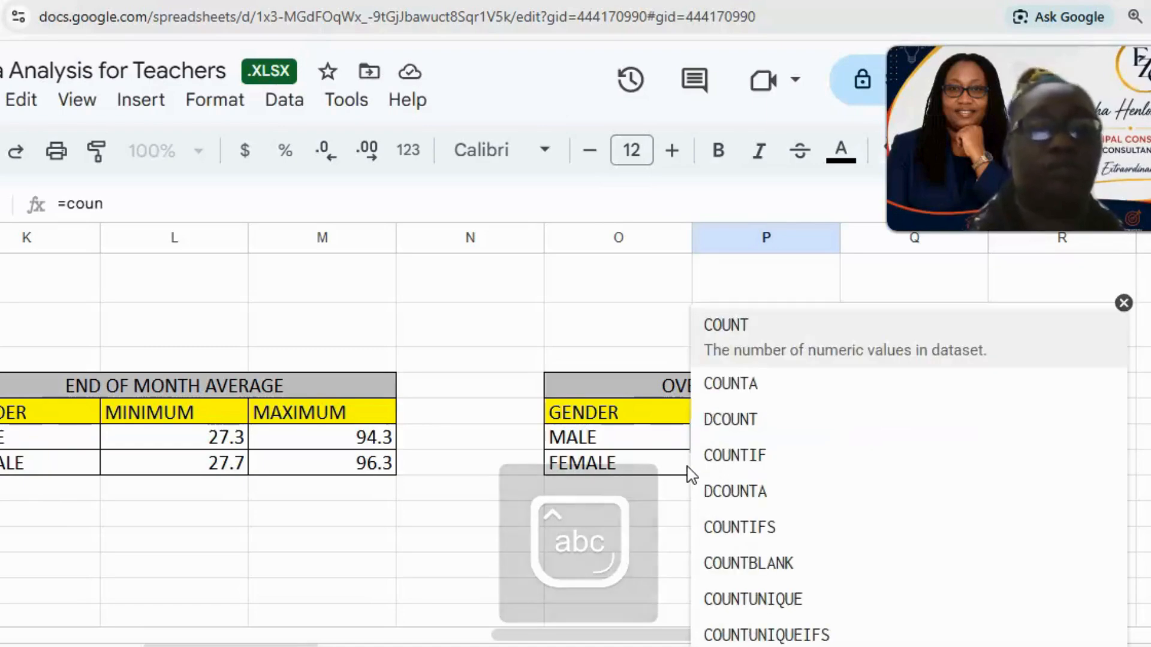
text(ti)
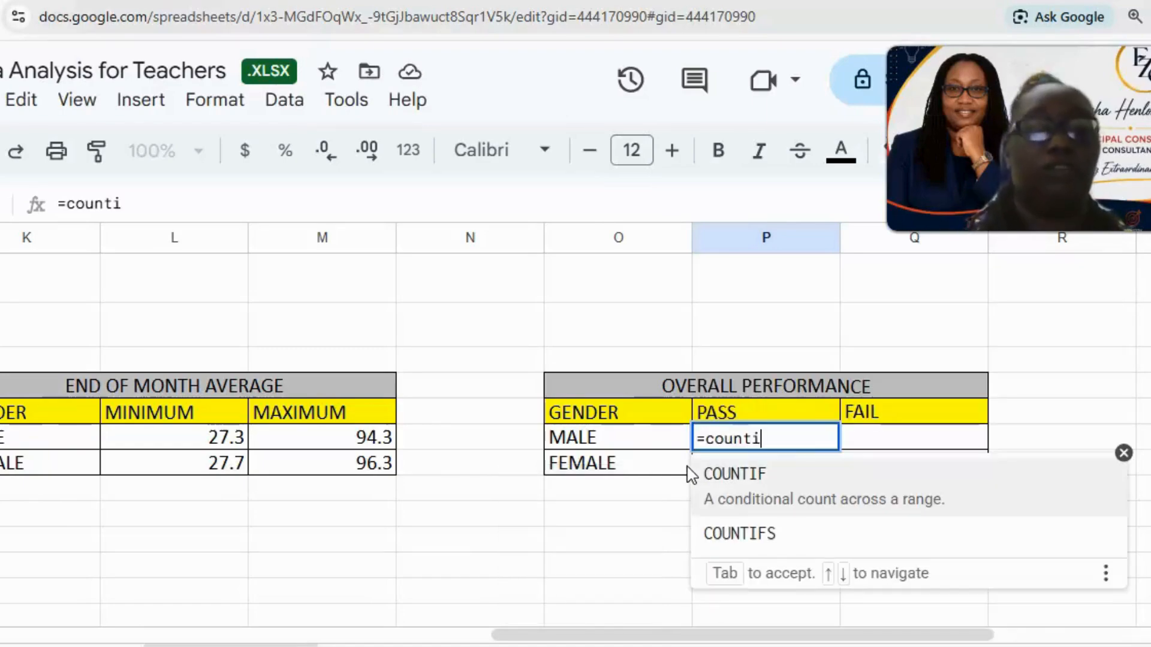
text(f()
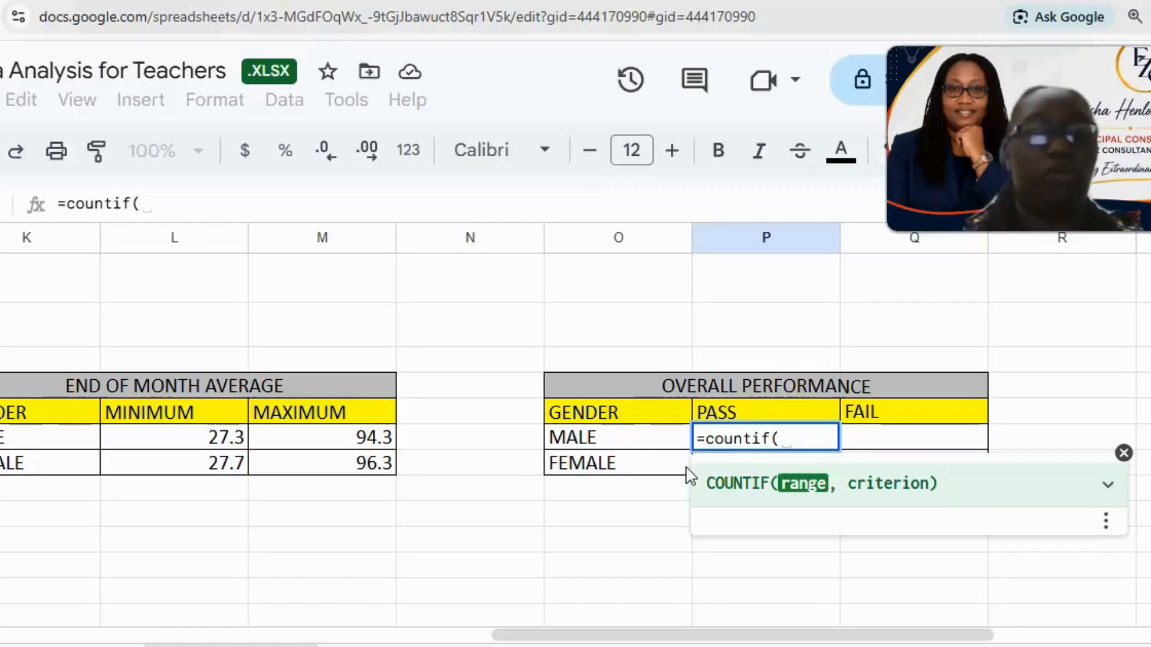
Complete the COUNTIF formula with the range H21:H37 and the criterion "pass".
text(H)
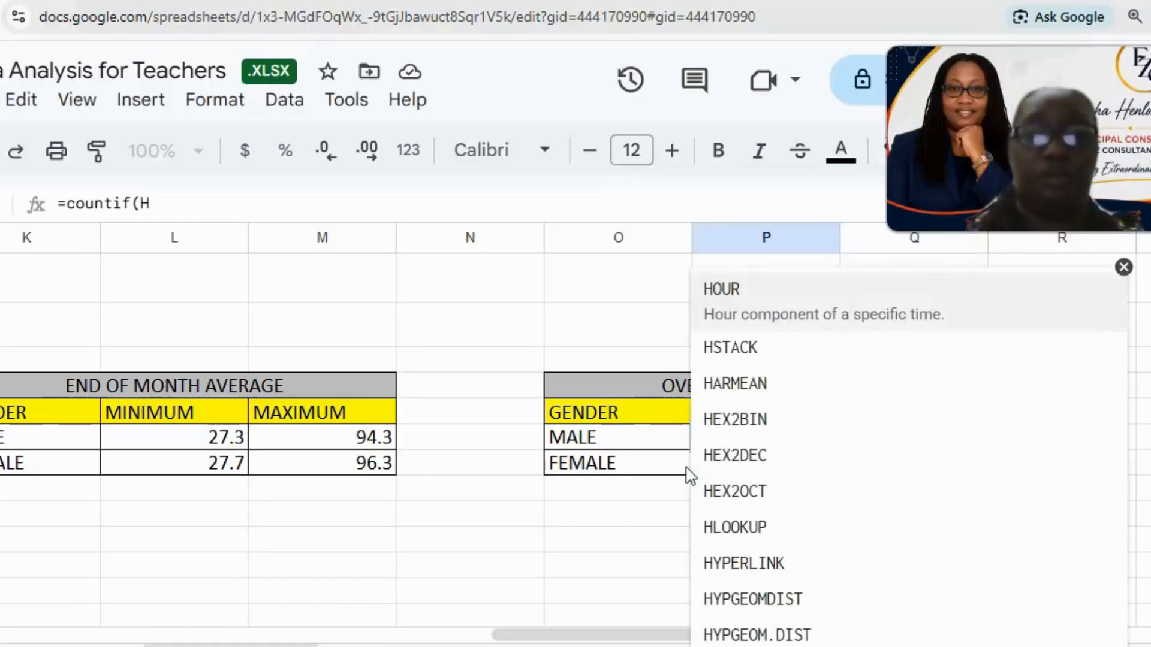
text(21)
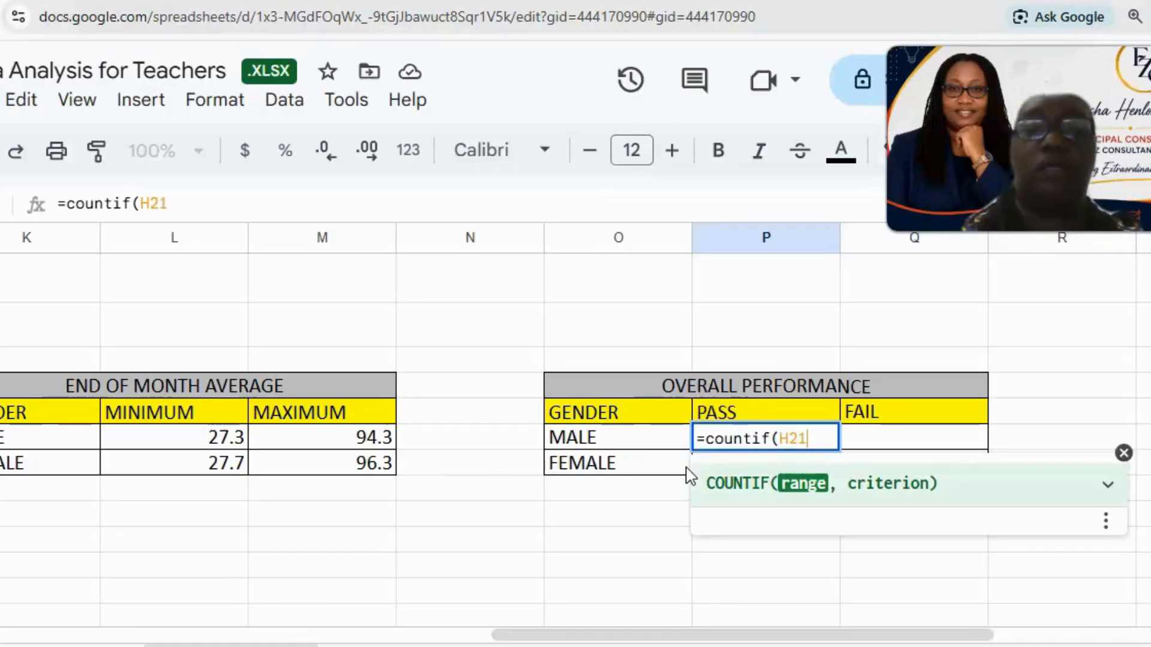
text(:)
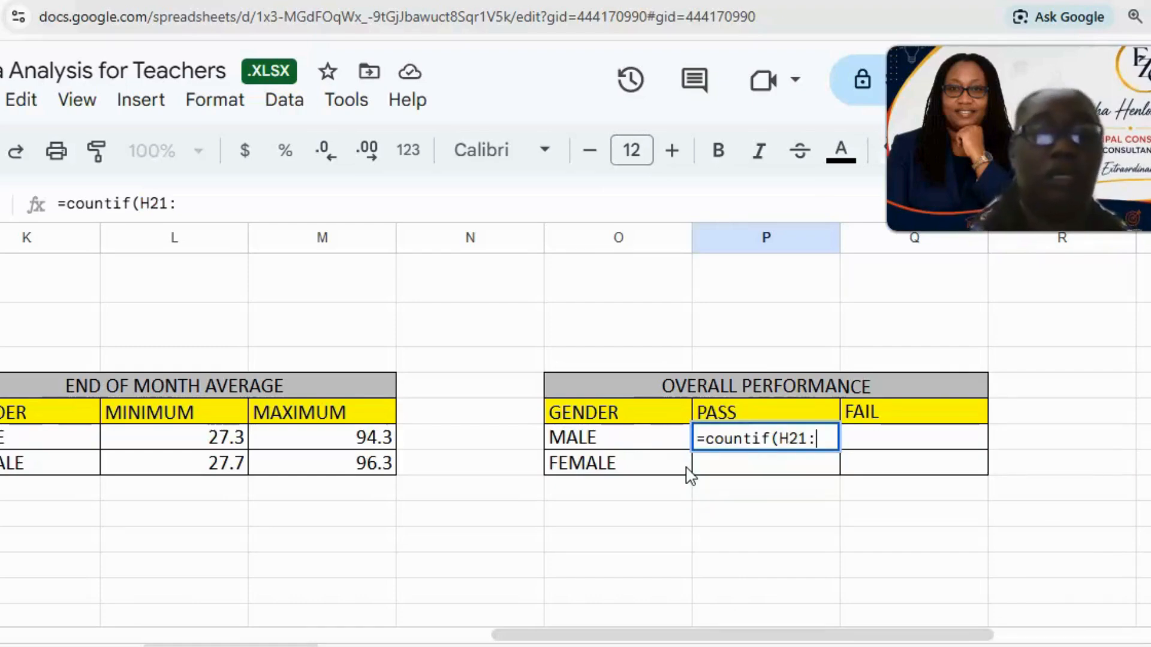
text(h)
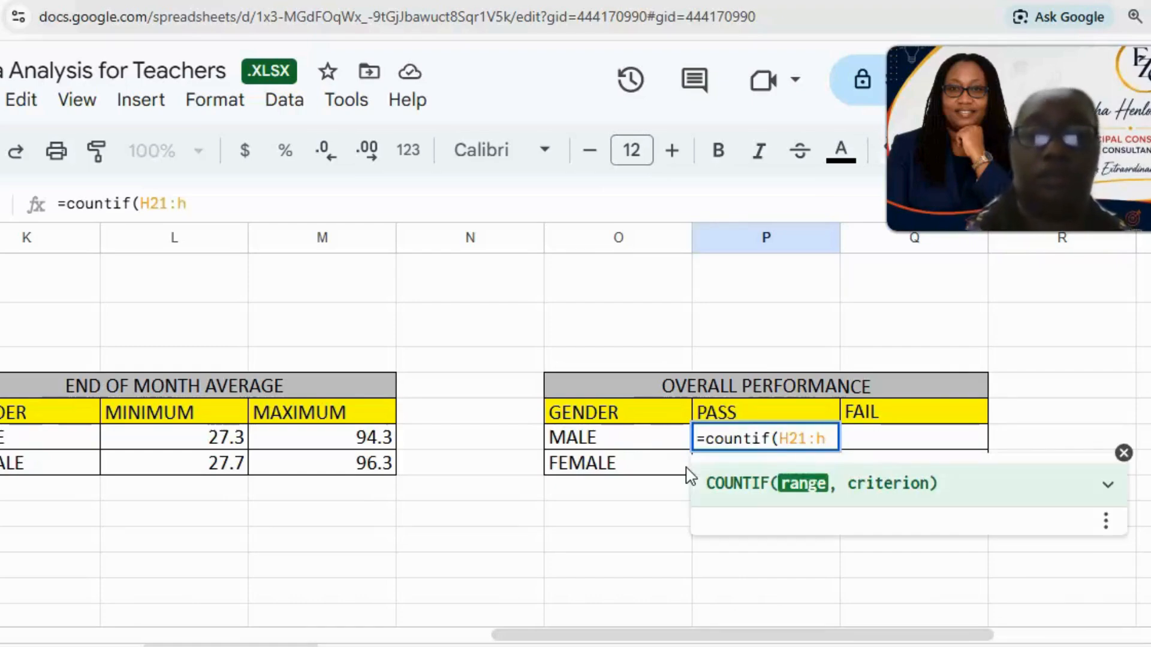
text(37)
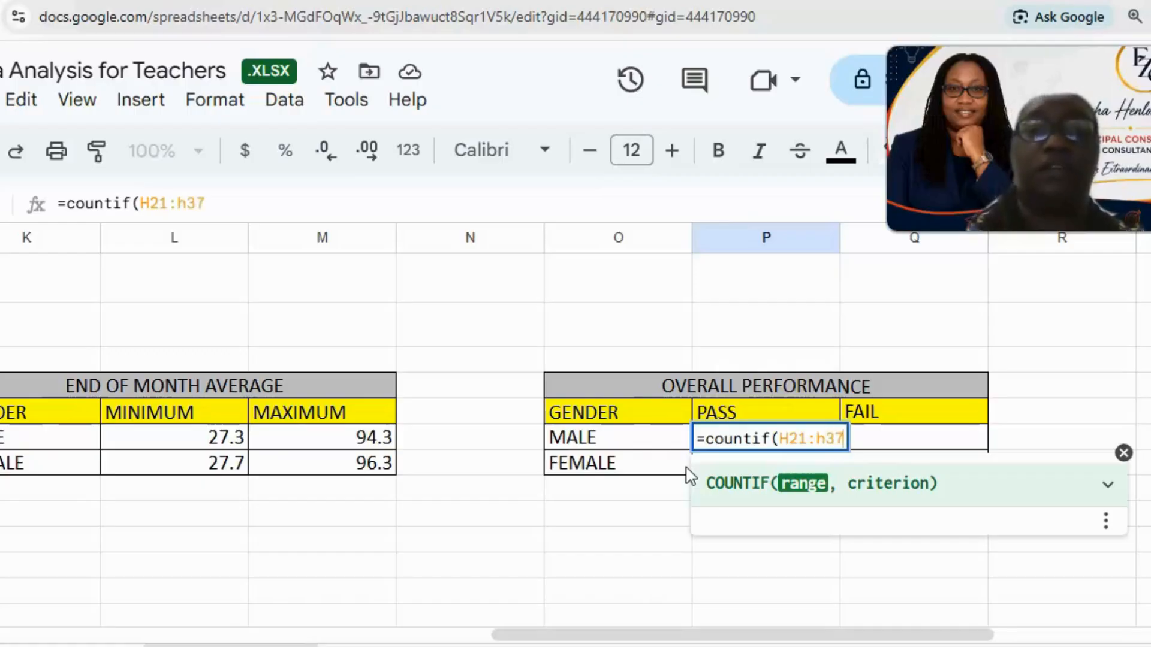
text(, )
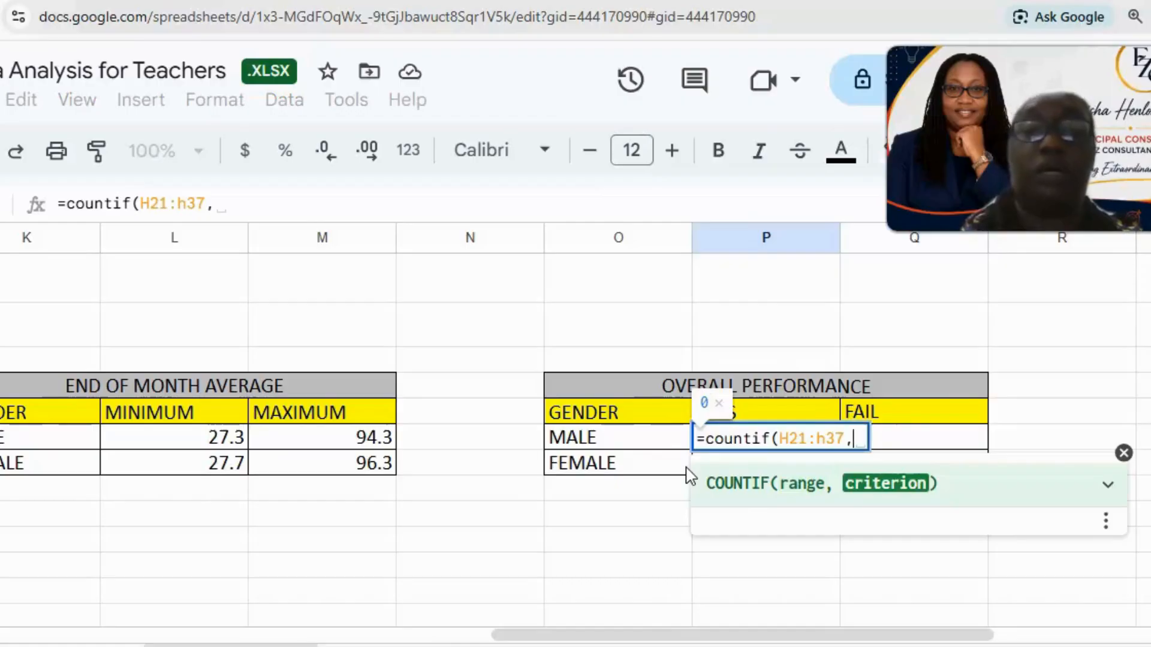
text(")
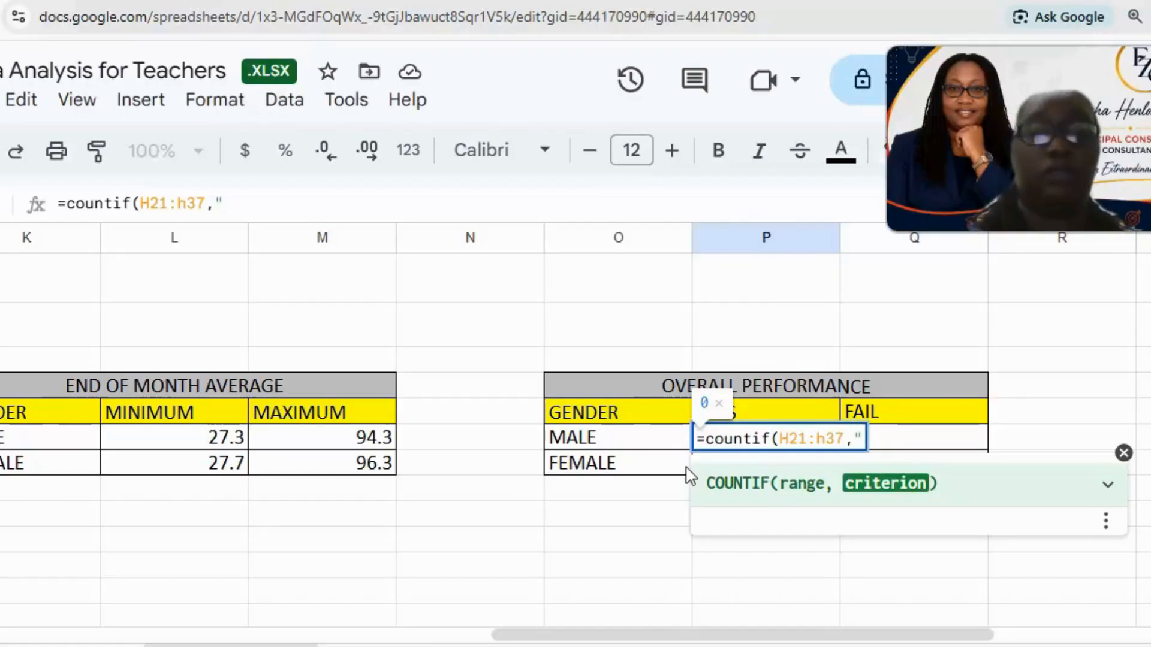
text(pas)
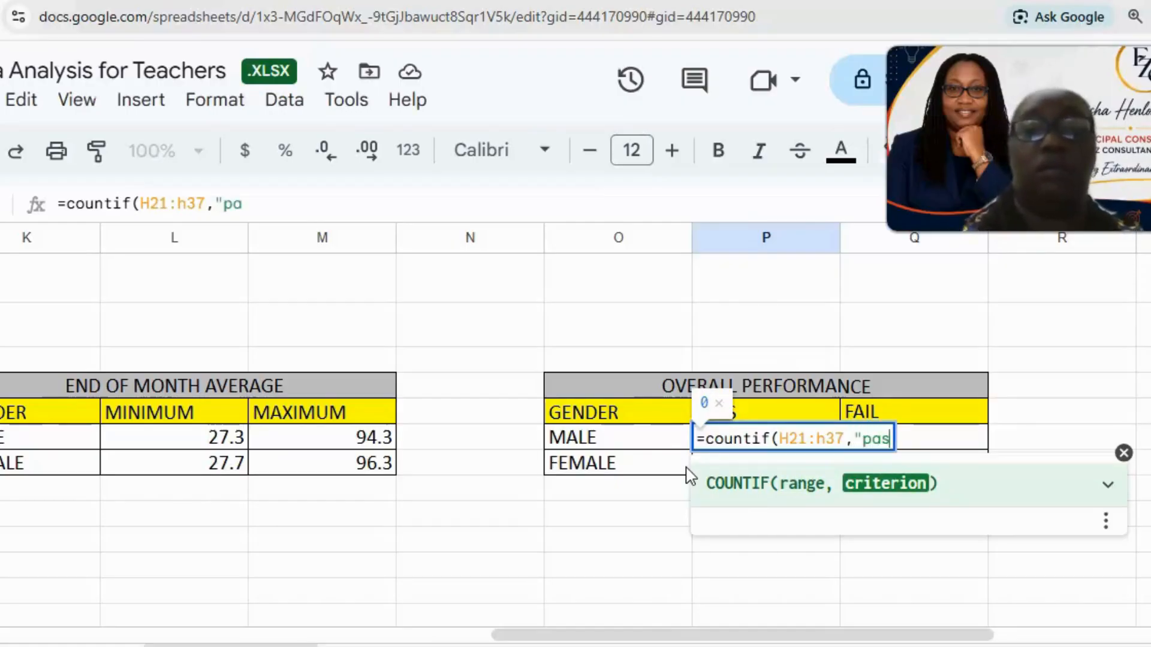
text(s")
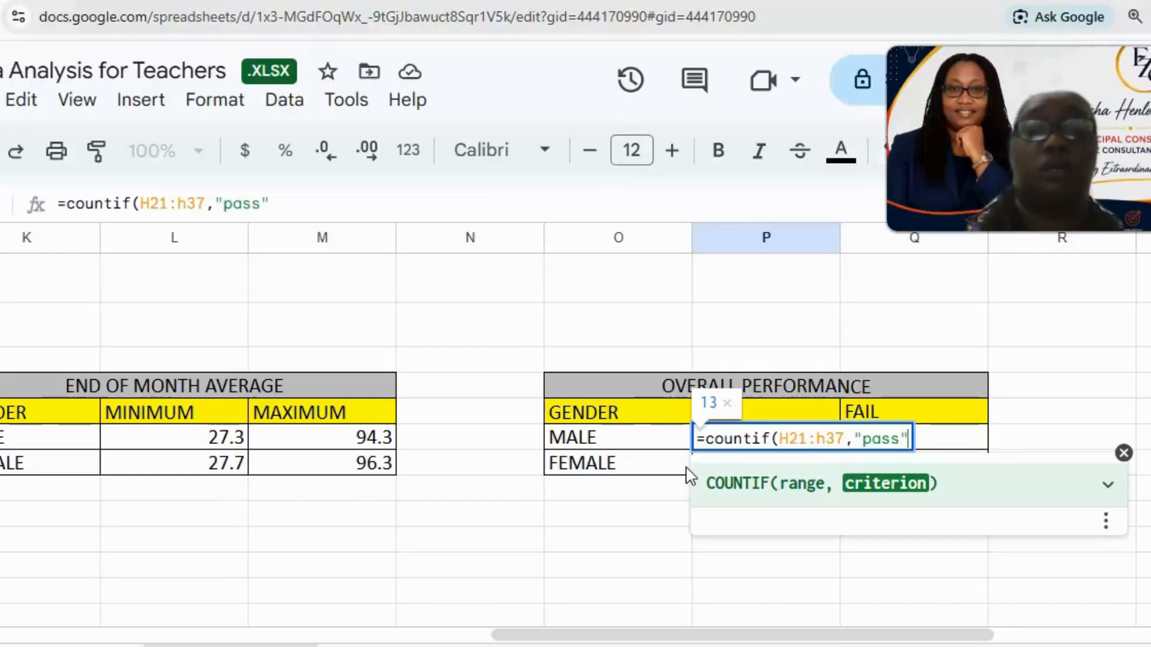
text())
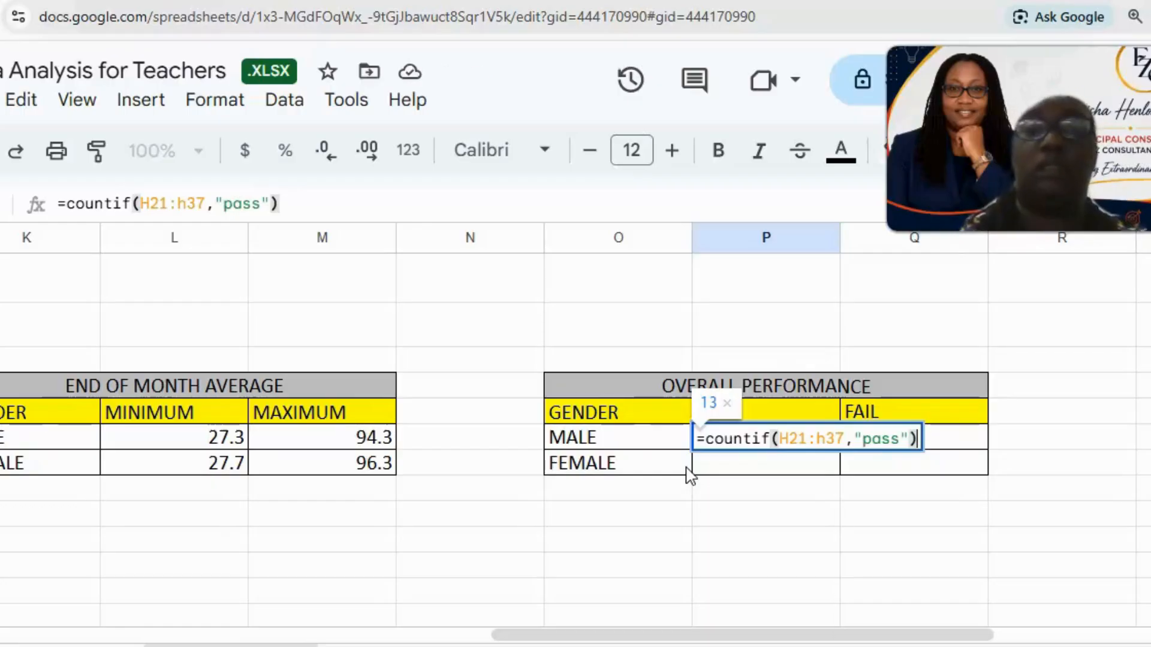
key(Return)
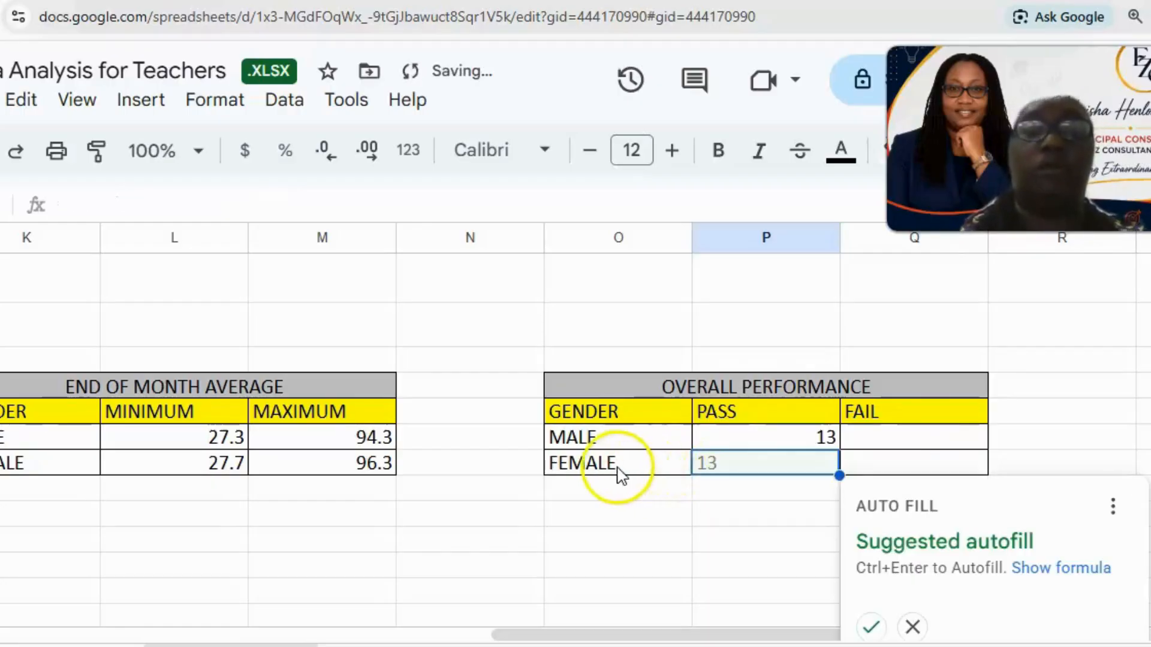
Check the PASS entries in the Status column of the male students against the formula's count.
click(613, 503)
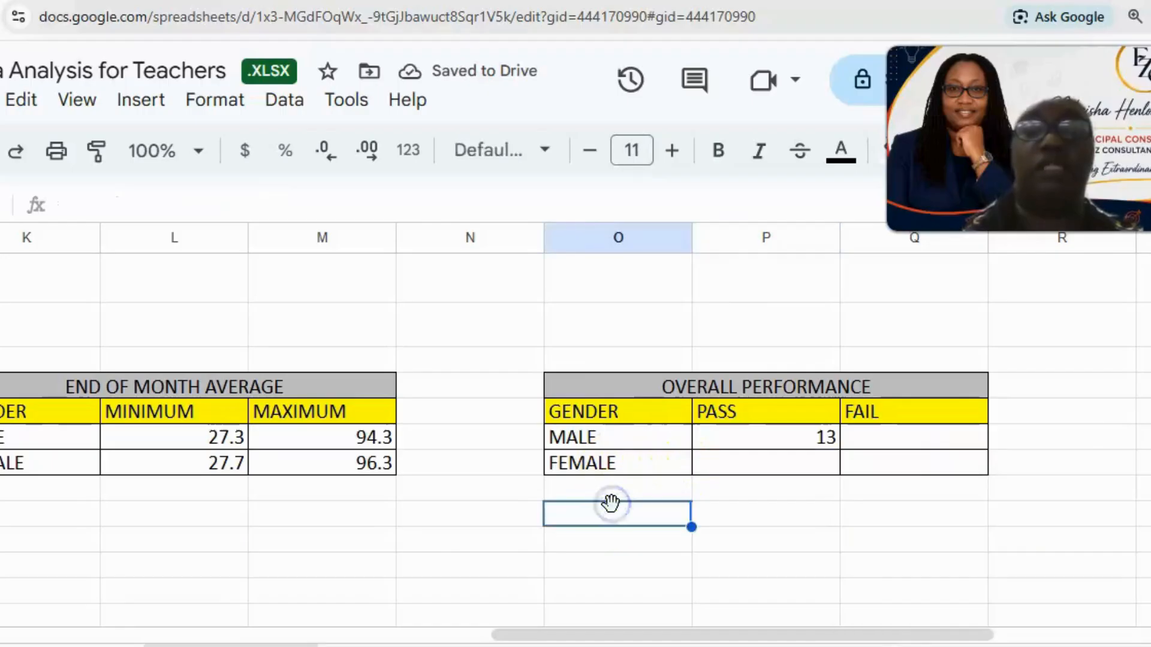
drag(539, 637, 186, 596)
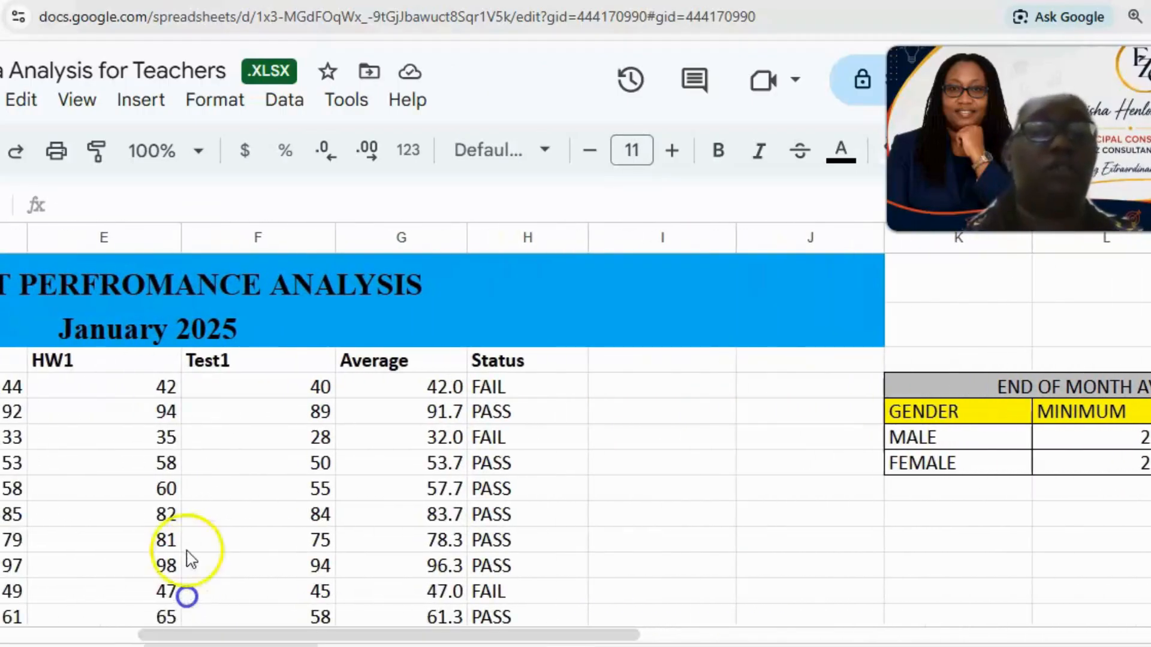
scroll(185, 510, down, 2)
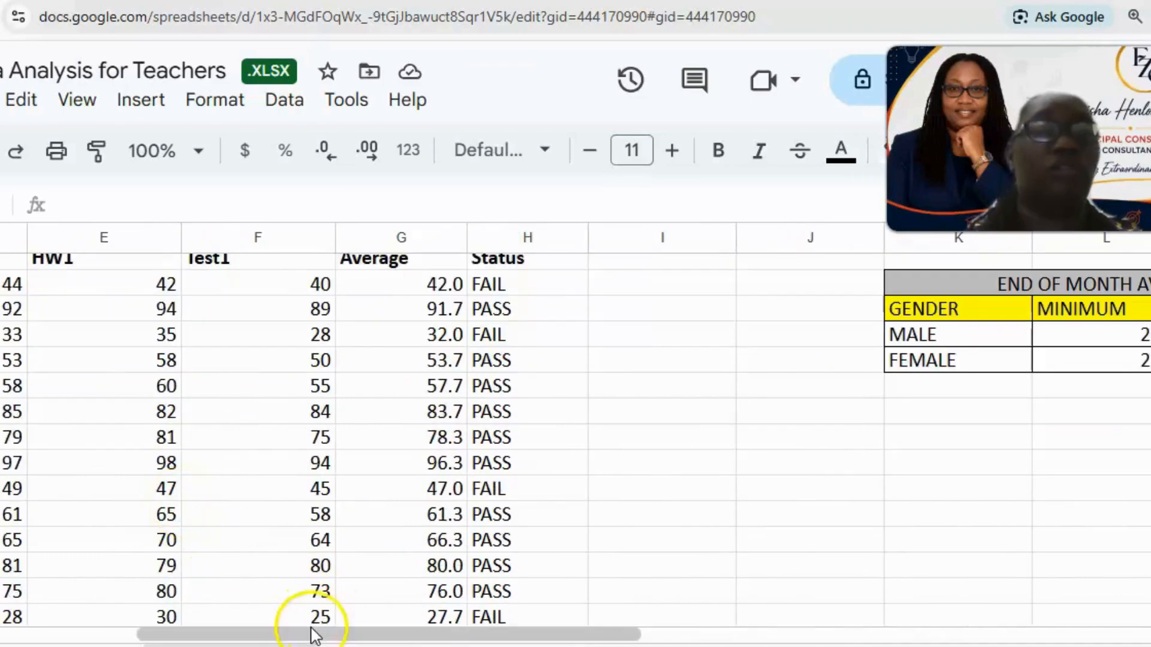
drag(313, 632, 159, 601)
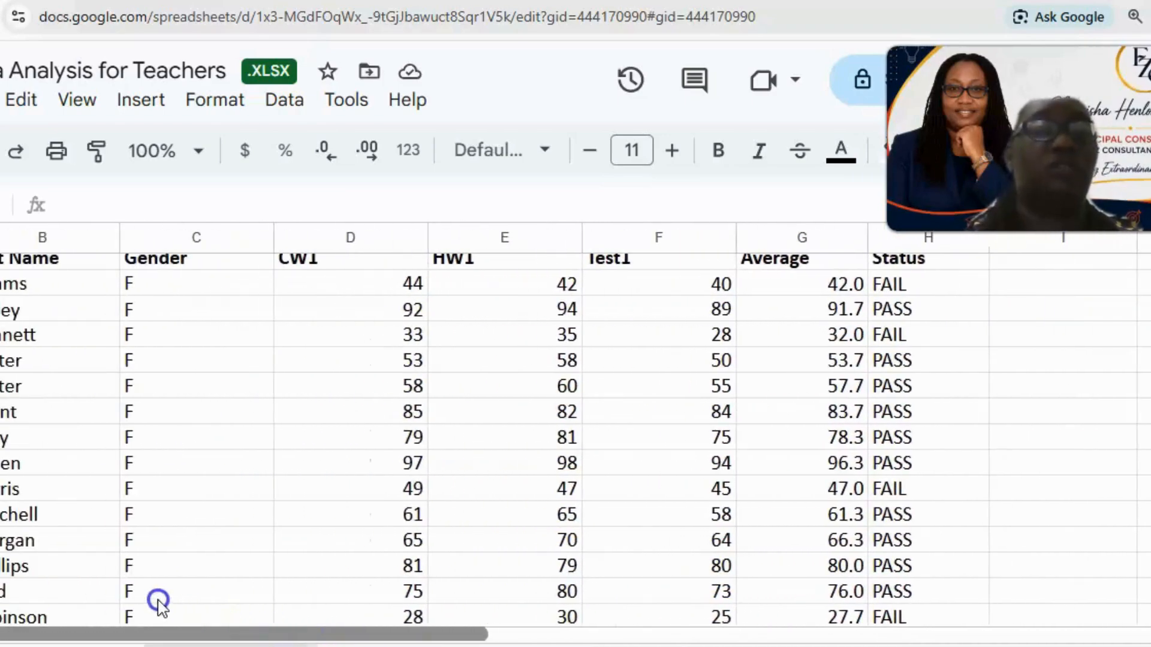
scroll(233, 554, down, 3)
scroll(234, 555, down, 2)
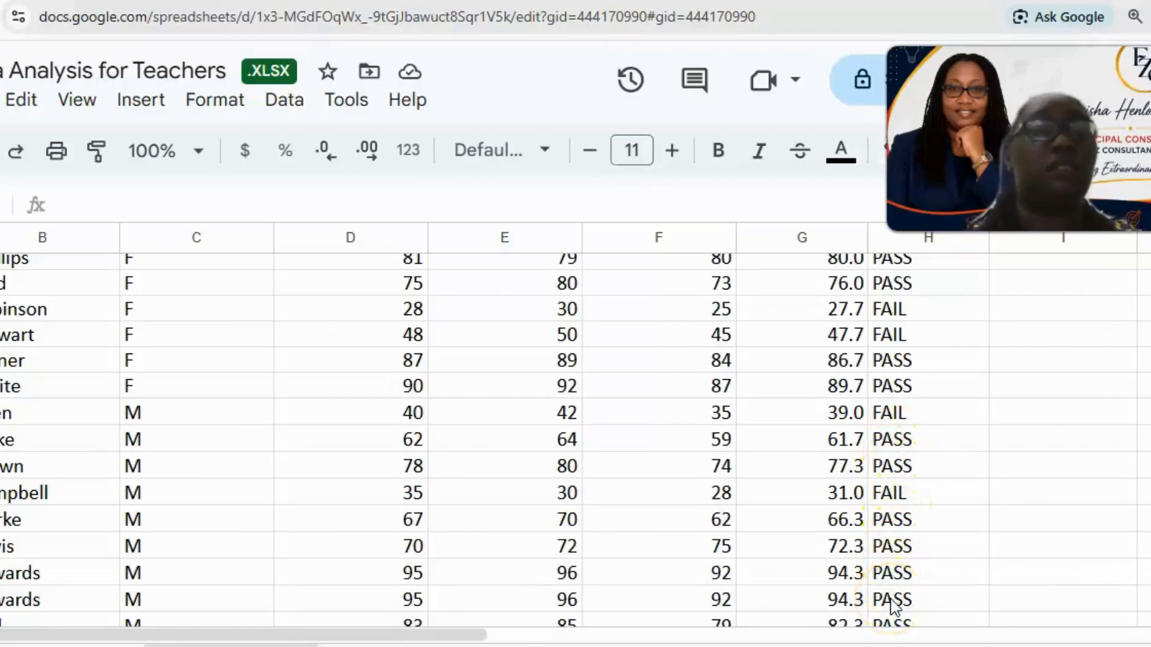
scroll(893, 606, down, 4)
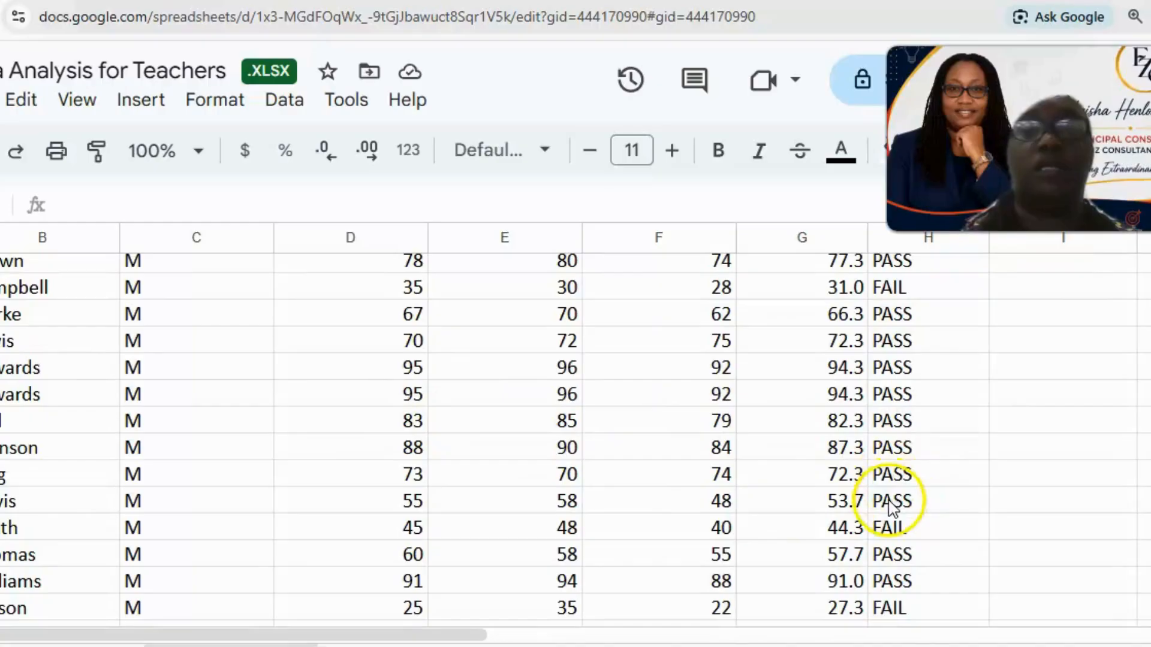
Begin a COUNTIF formula in the FEMALE row's PASS cell of the OVERALL PERFORMANCE table.
scroll(901, 590, down, 4)
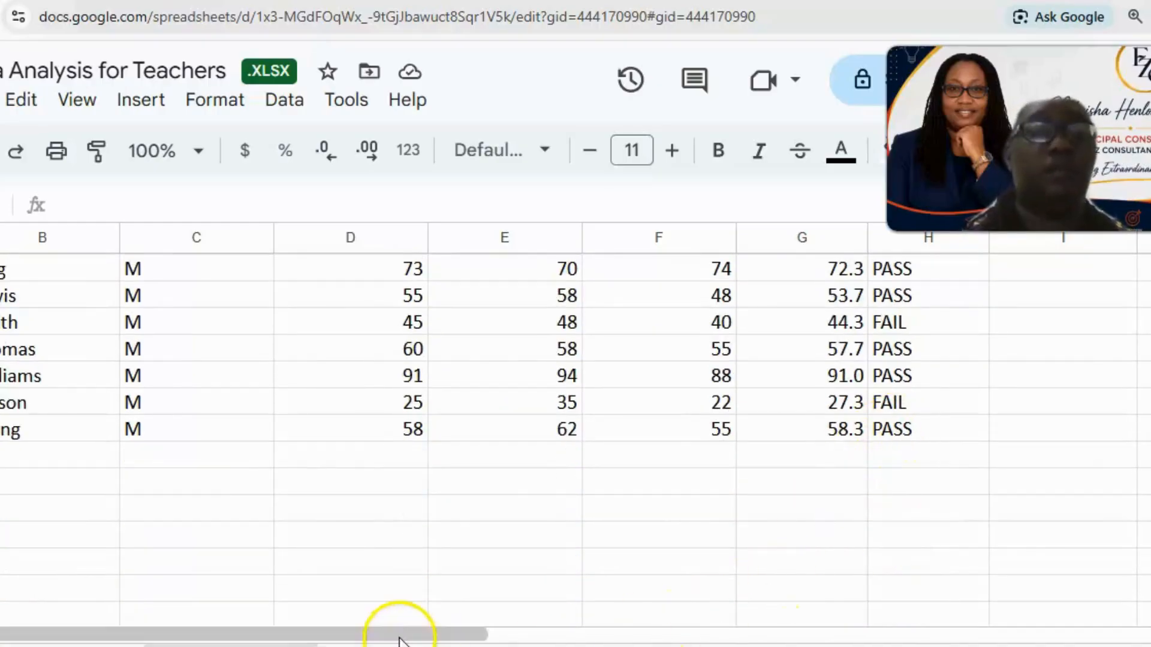
drag(399, 636, 979, 623)
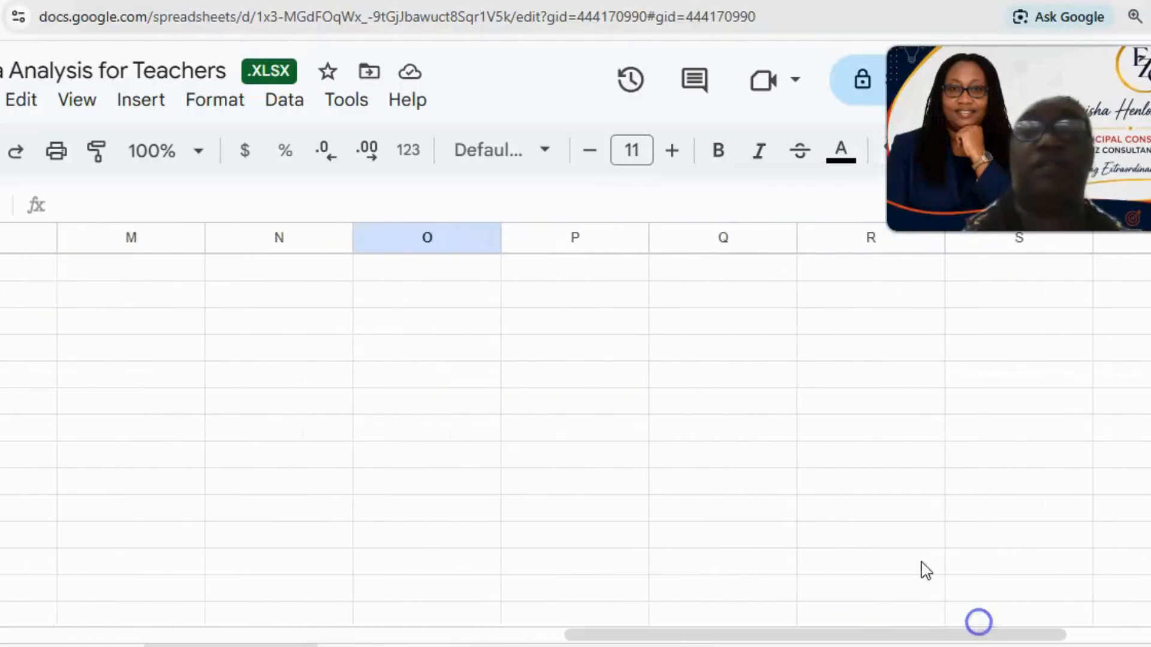
scroll(888, 512, up, 5)
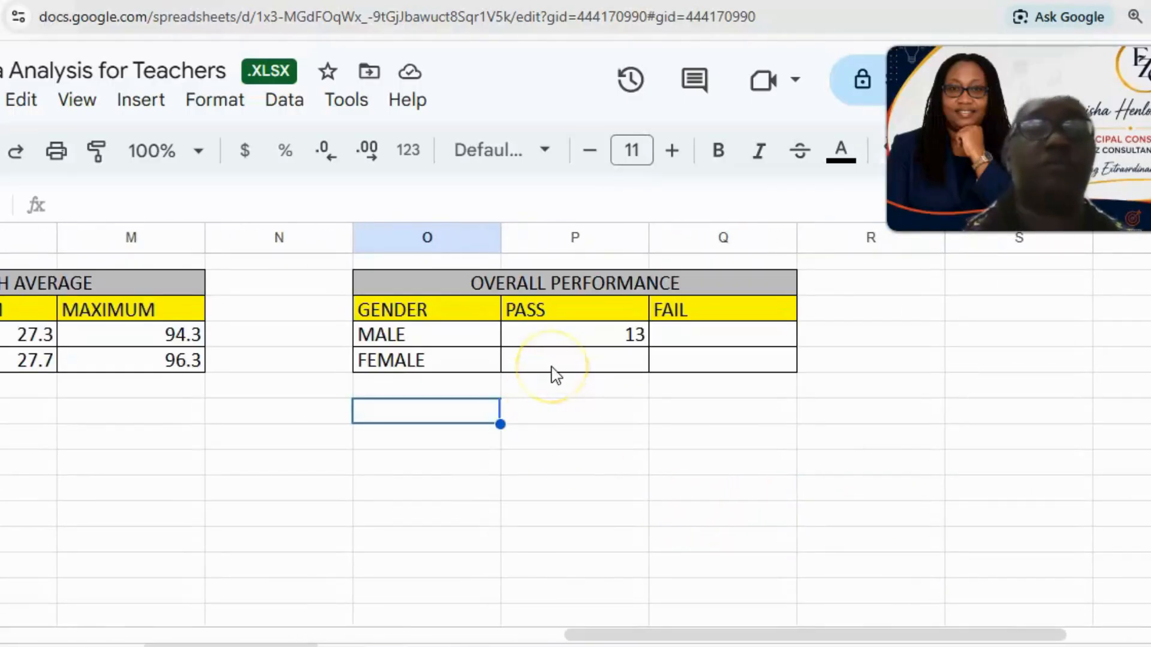
click(603, 368)
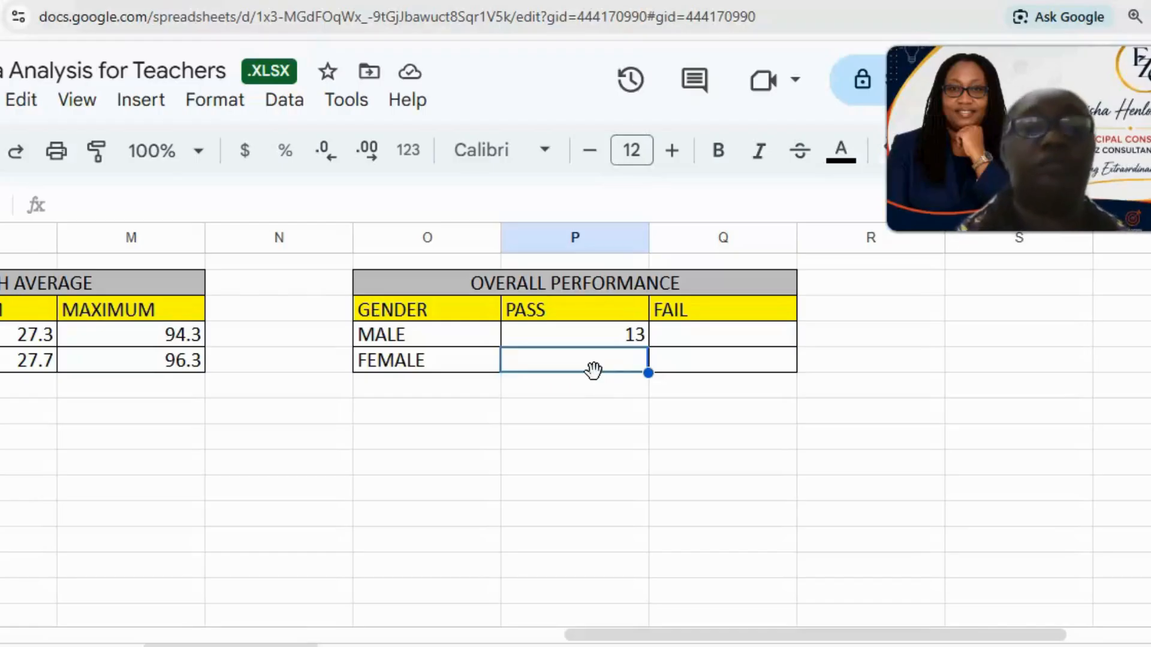
text(=coun)
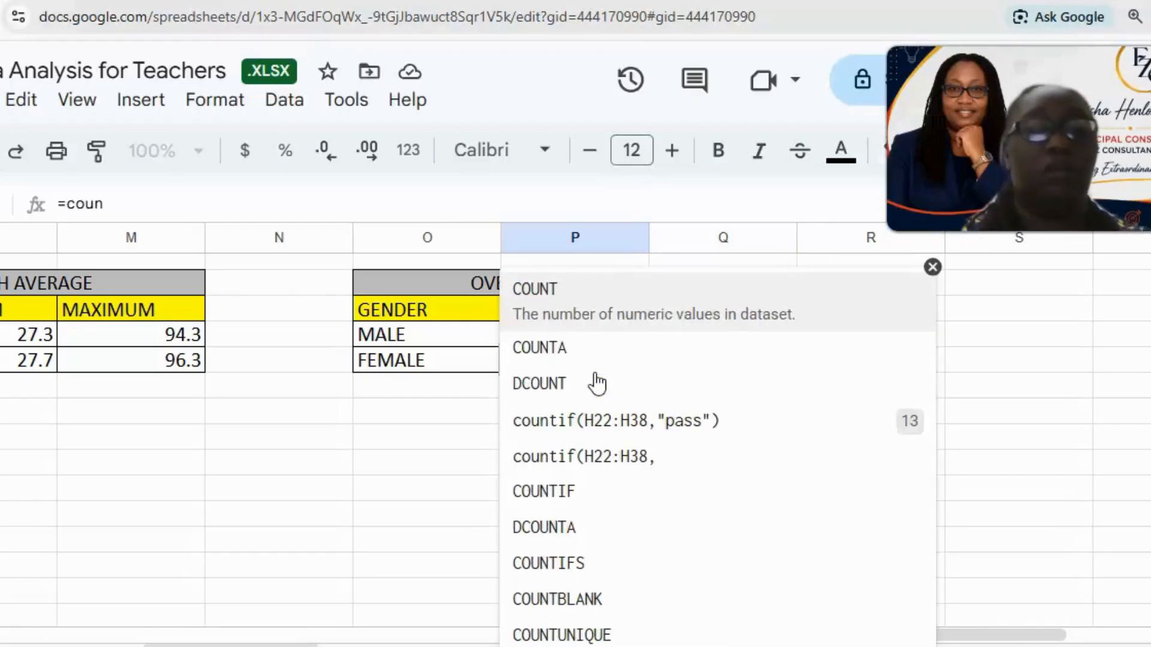
text(tif)
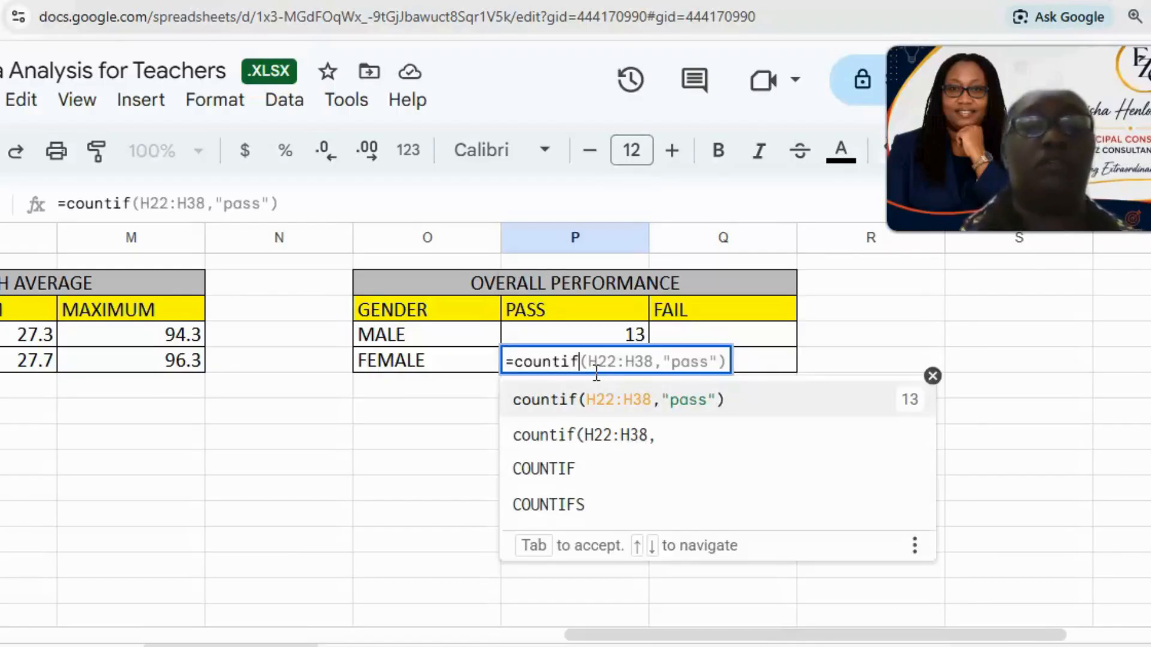
text(()
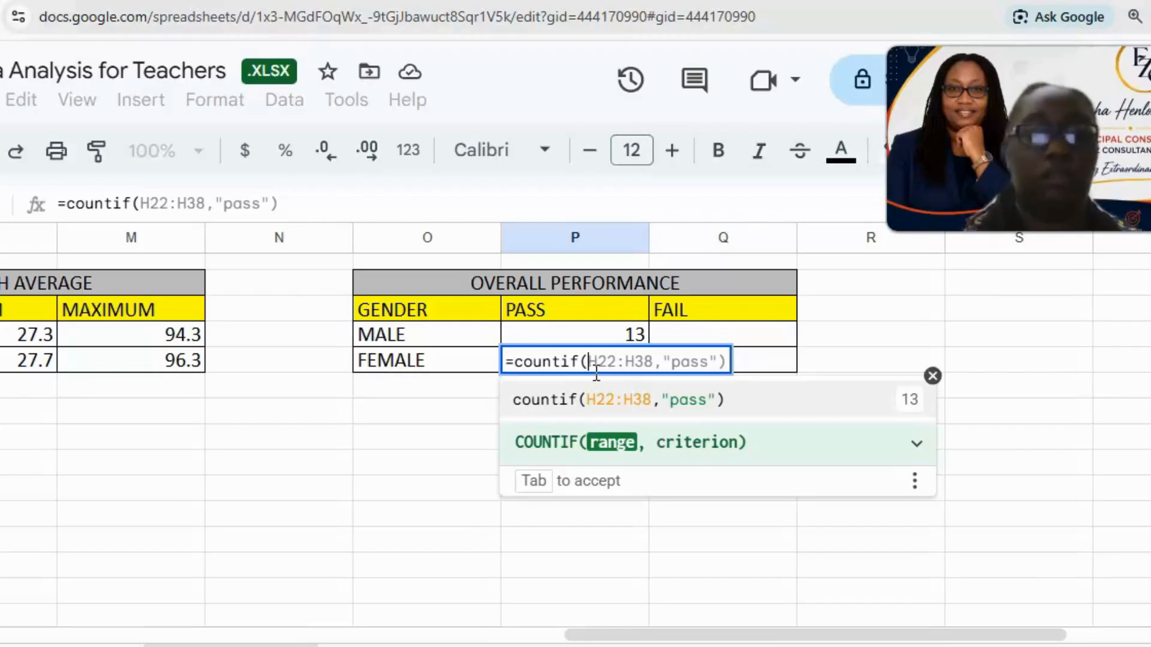
Complete the FEMALE PASS formula with the range H4:H20 and the criterion "pass".
text(h4)
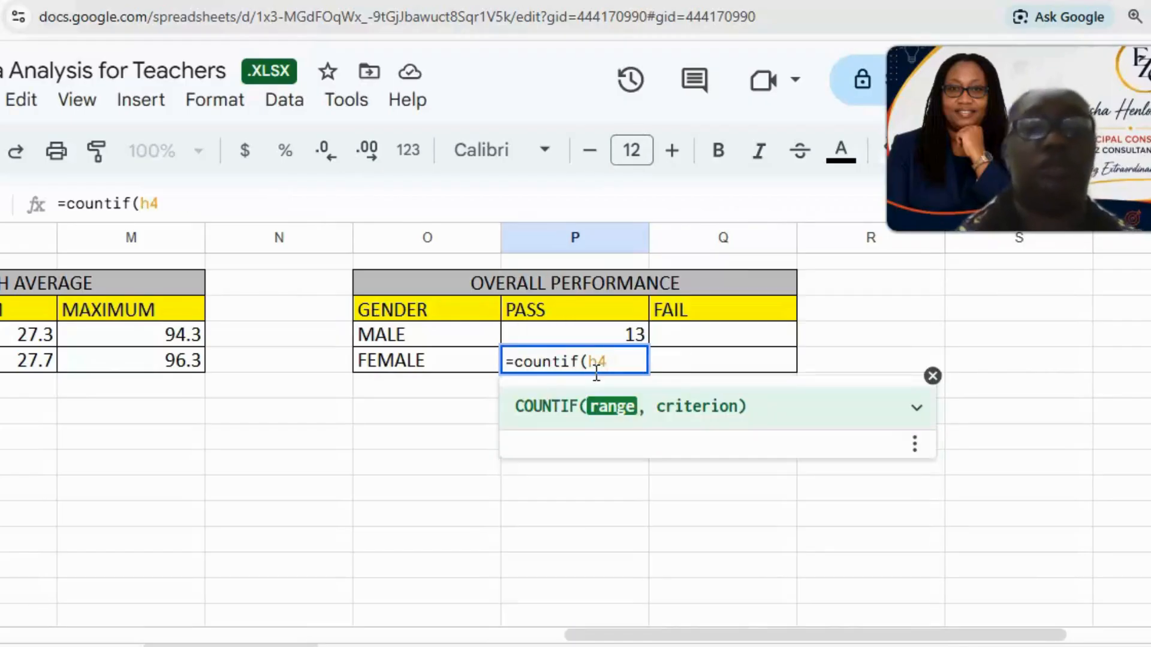
text(:)
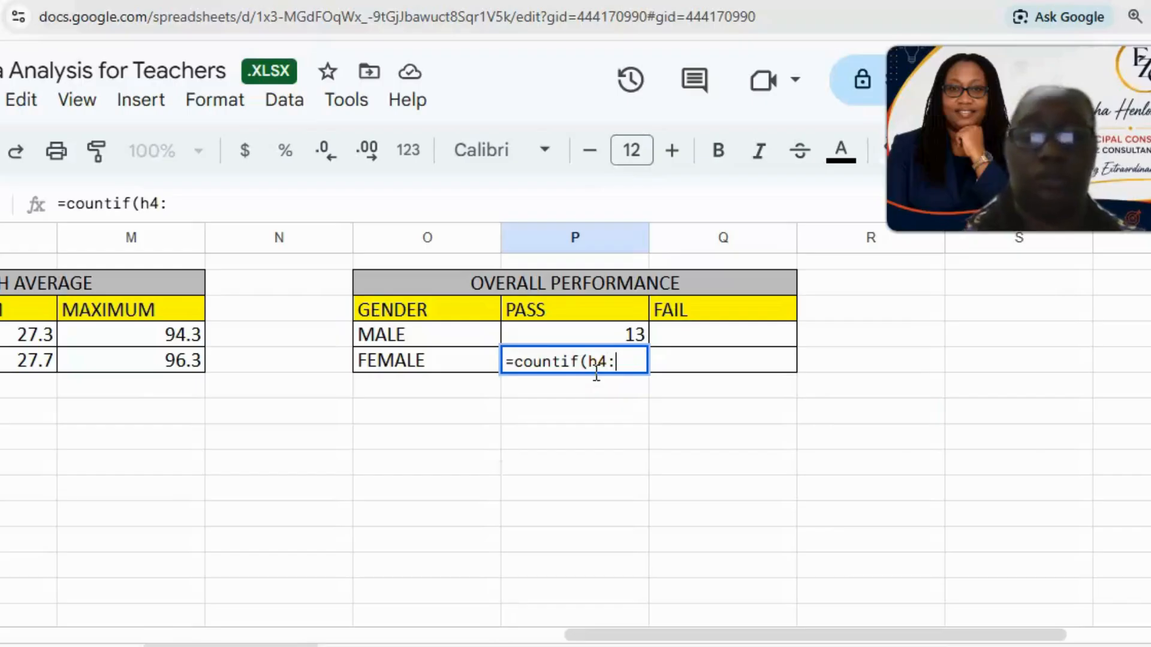
text(h20)
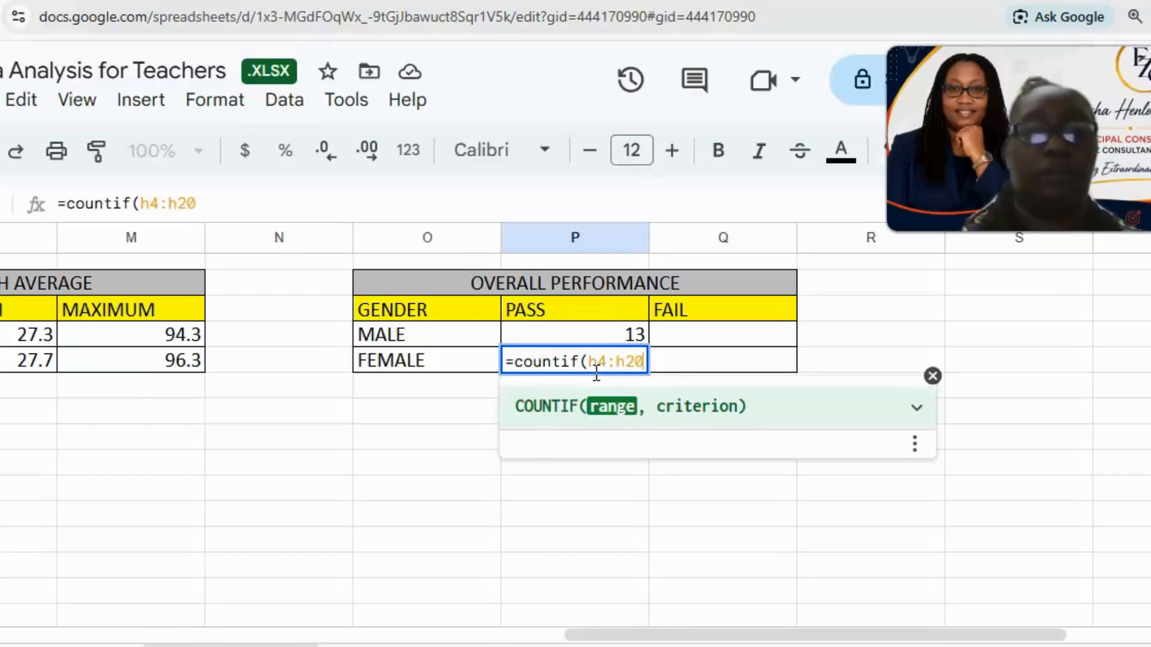
text(,)
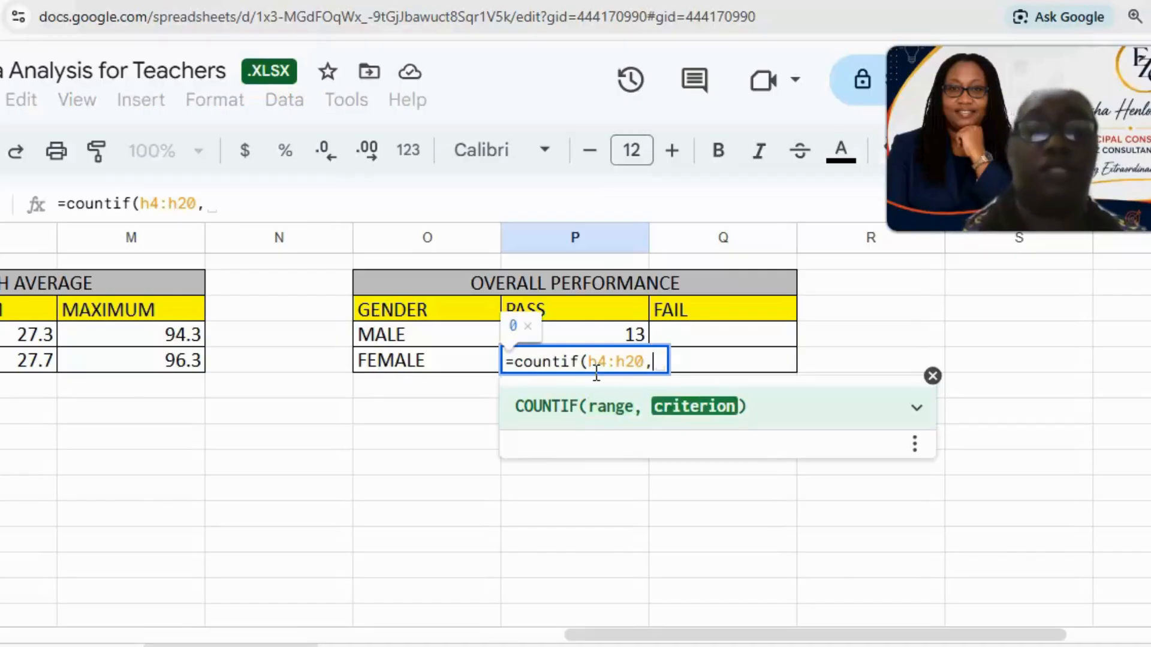
text(")
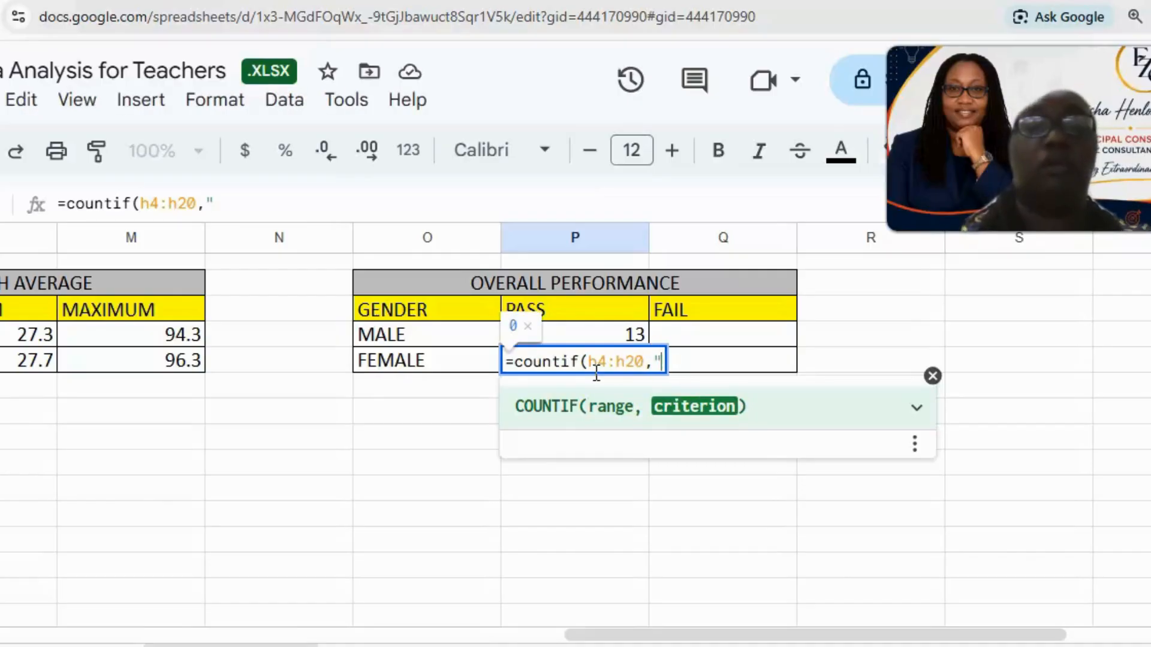
text(pass)
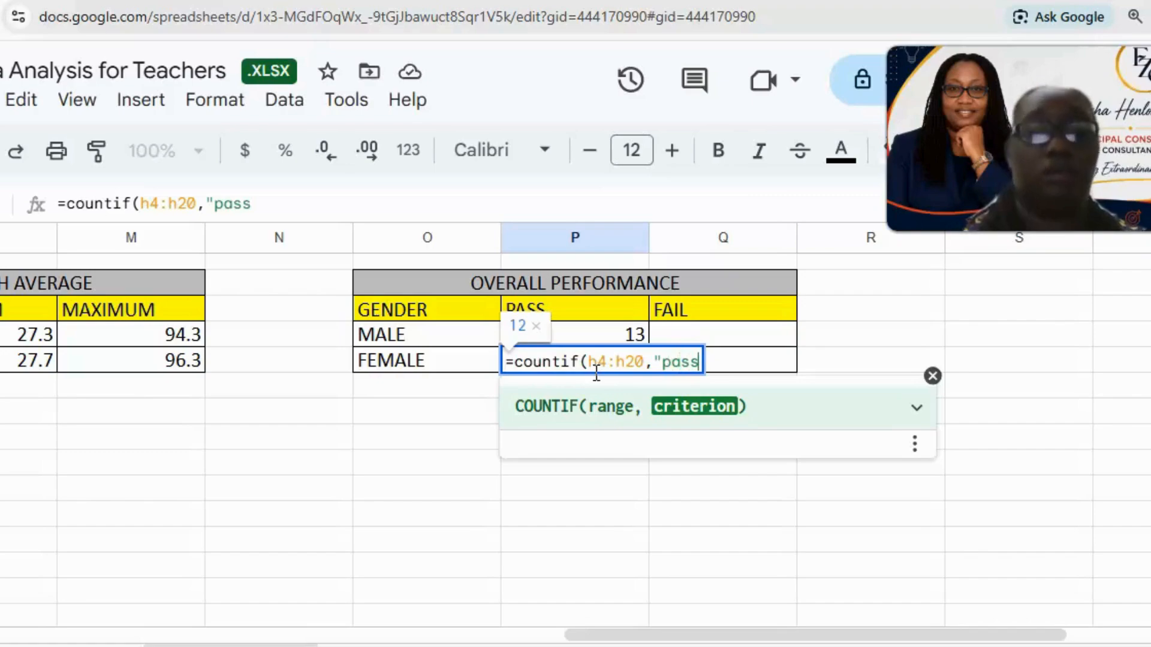
text(")
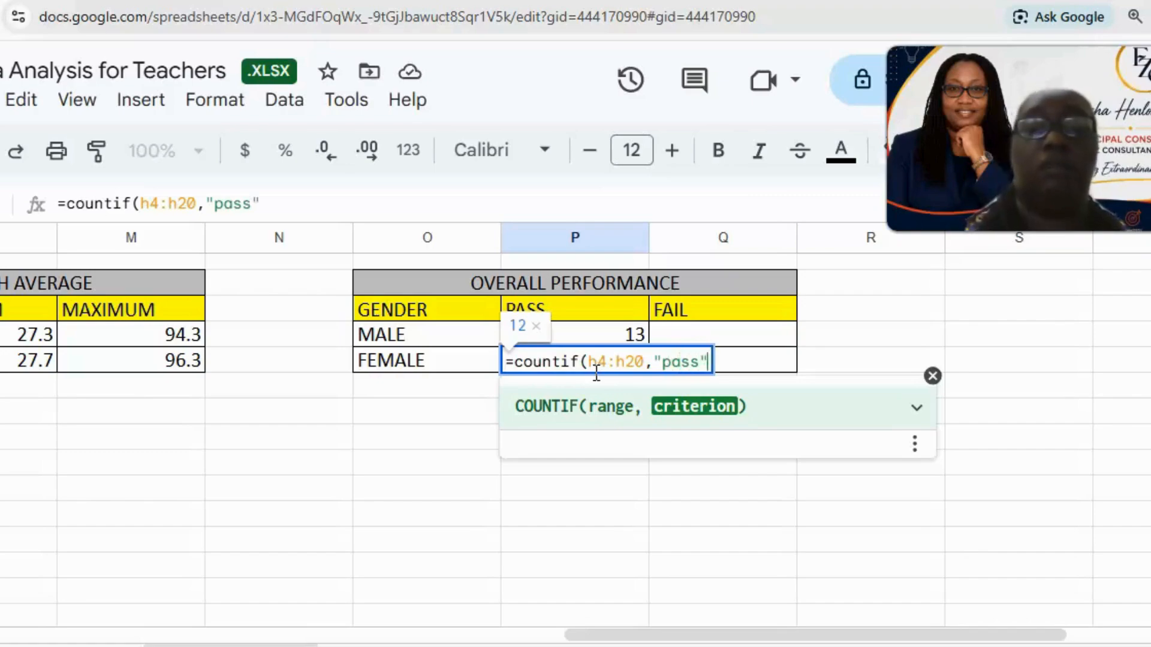
text())
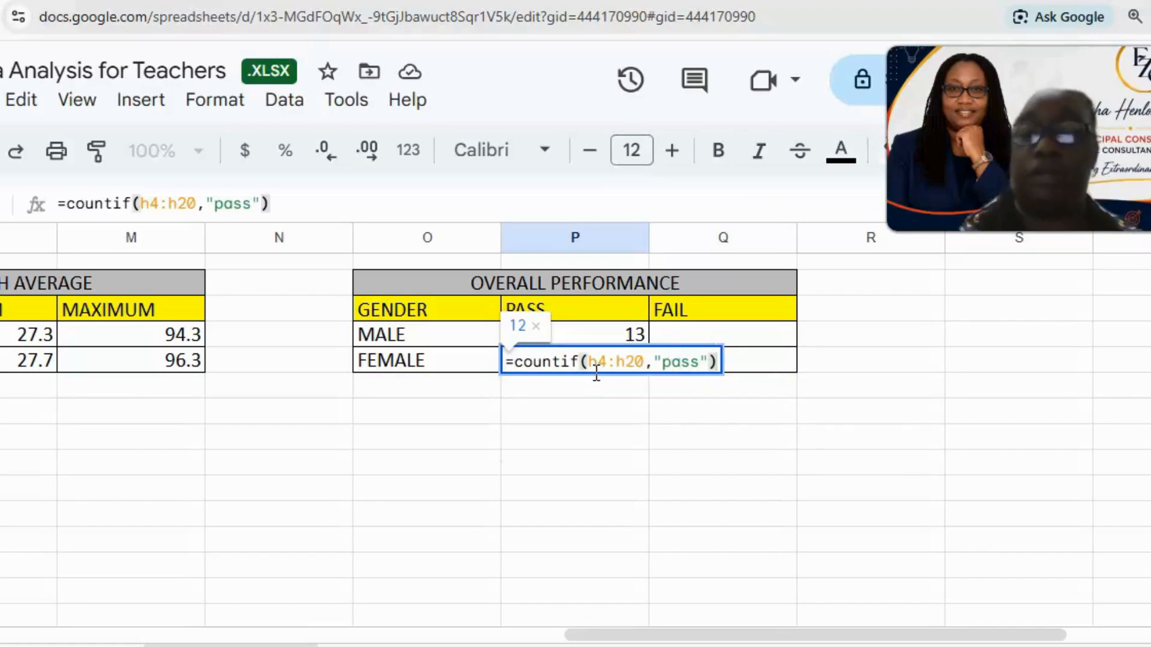
key(Return)
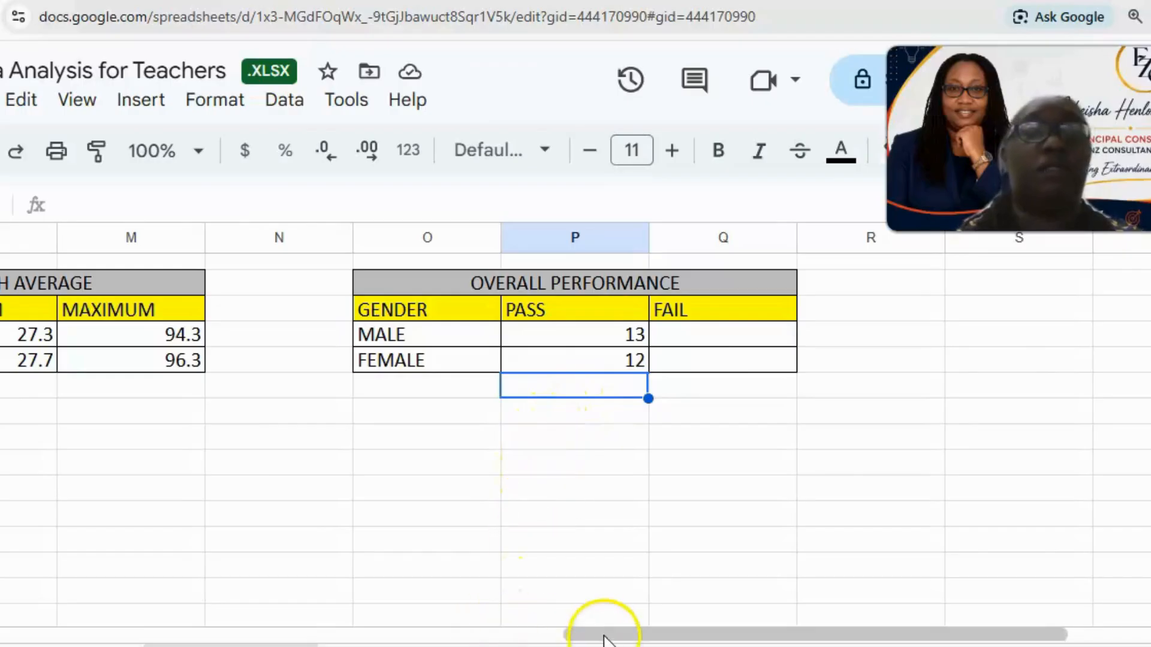
Begin a COUNTIF formula in the MALE row's FAIL cell of the OVERALL PERFORMANCE table.
mouse_move(604, 638)
mouse_down()
mouse_move(219, 618)
mouse_move(613, 635)
mouse_up()
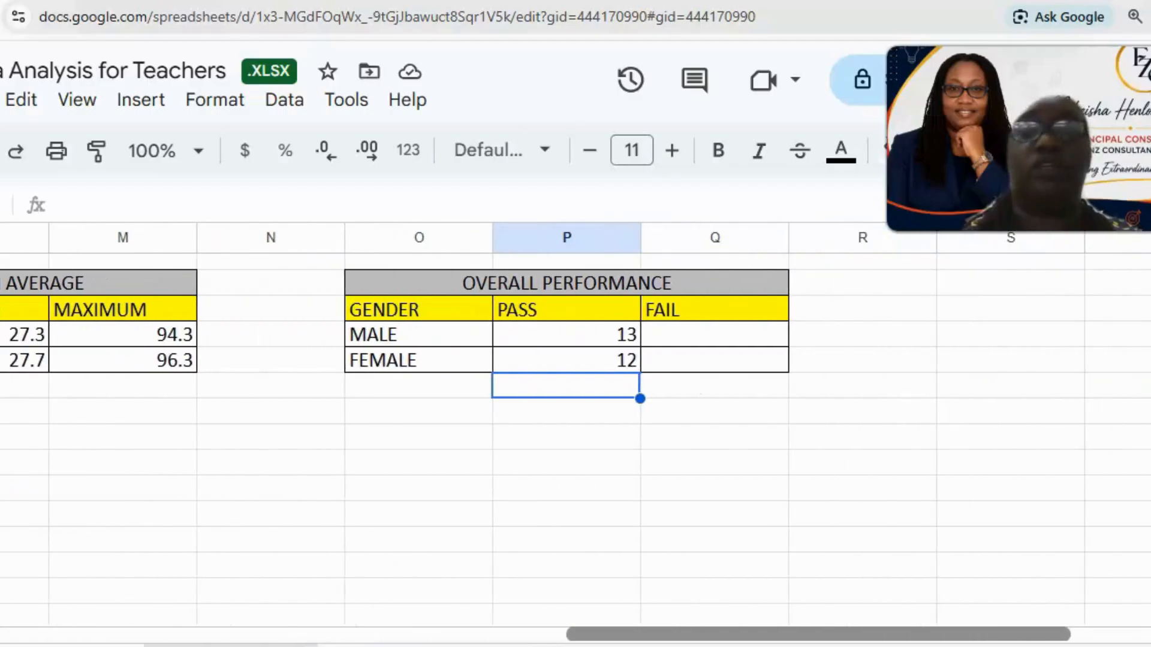
click(686, 341)
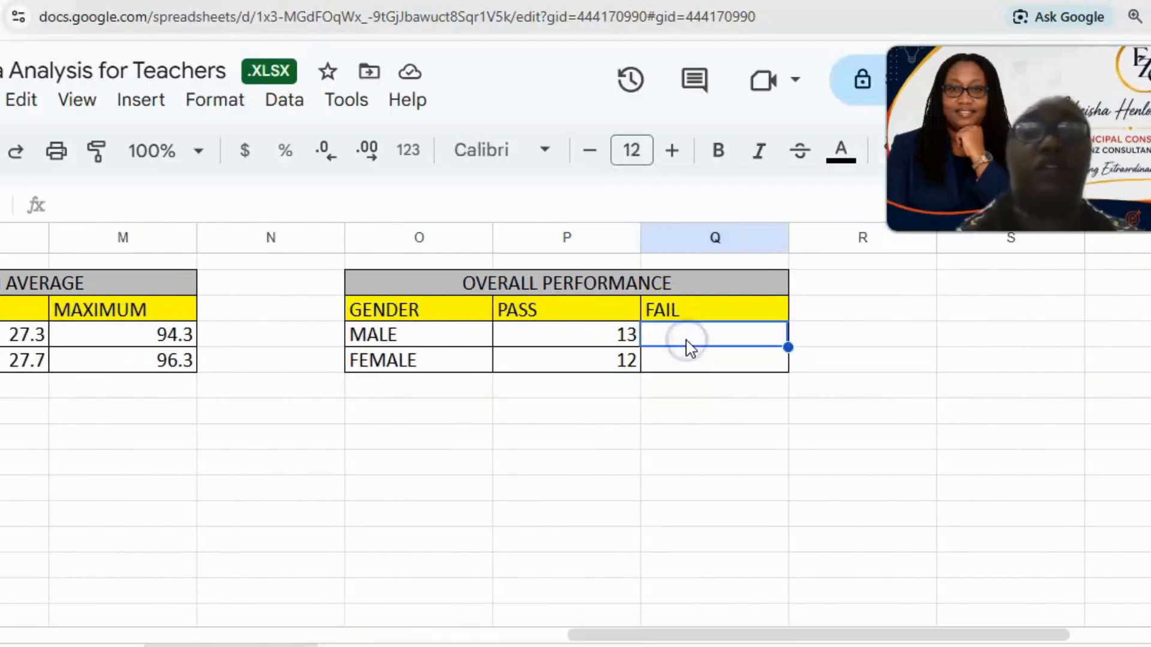
text(=)
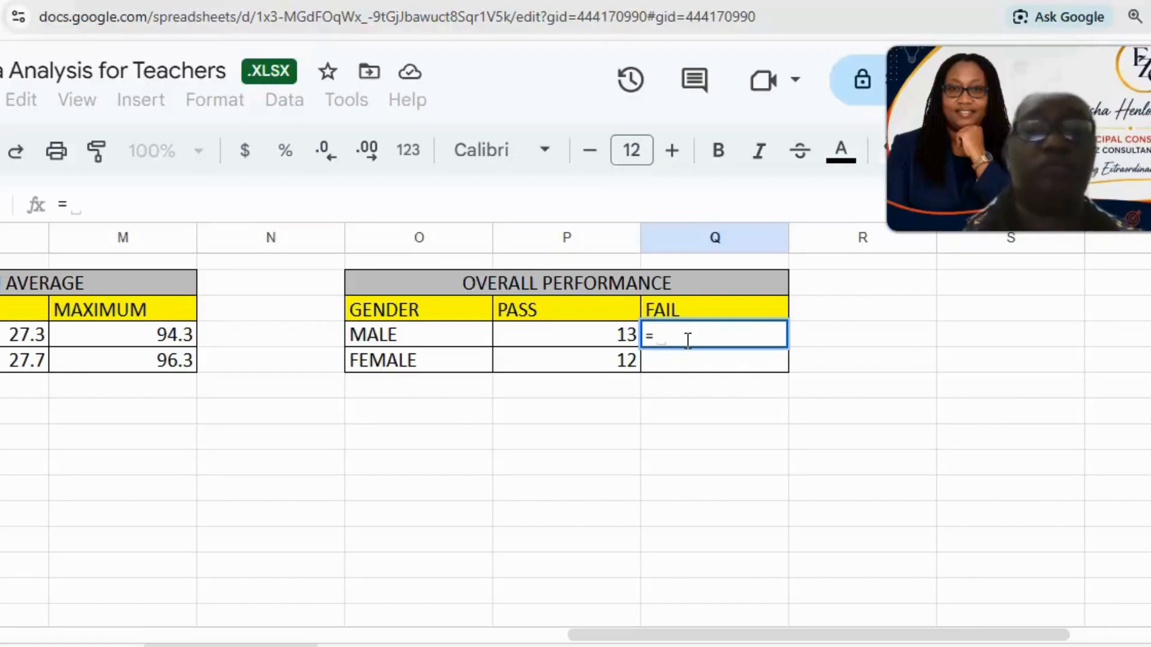
text(cou)
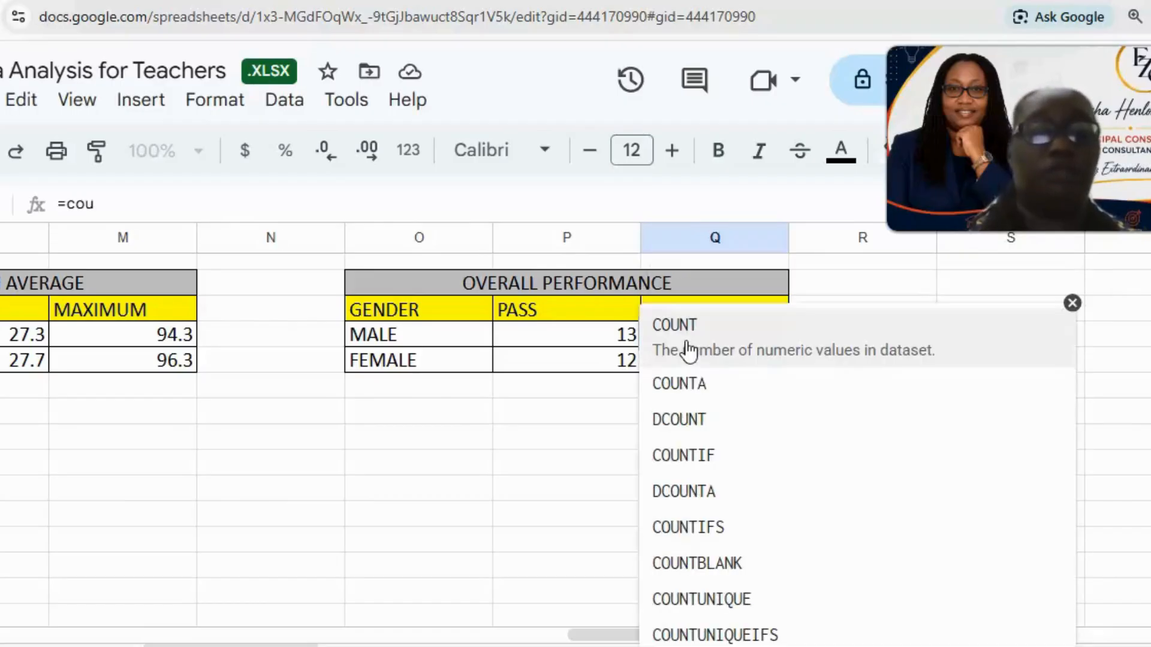
text(nti)
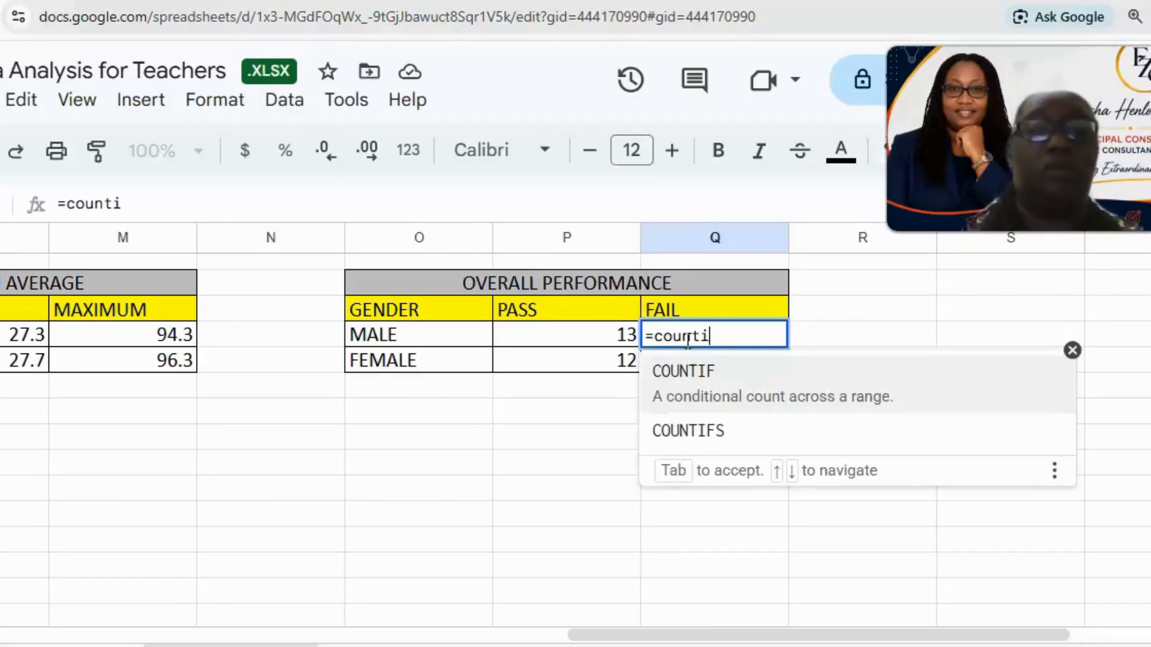
text(f()
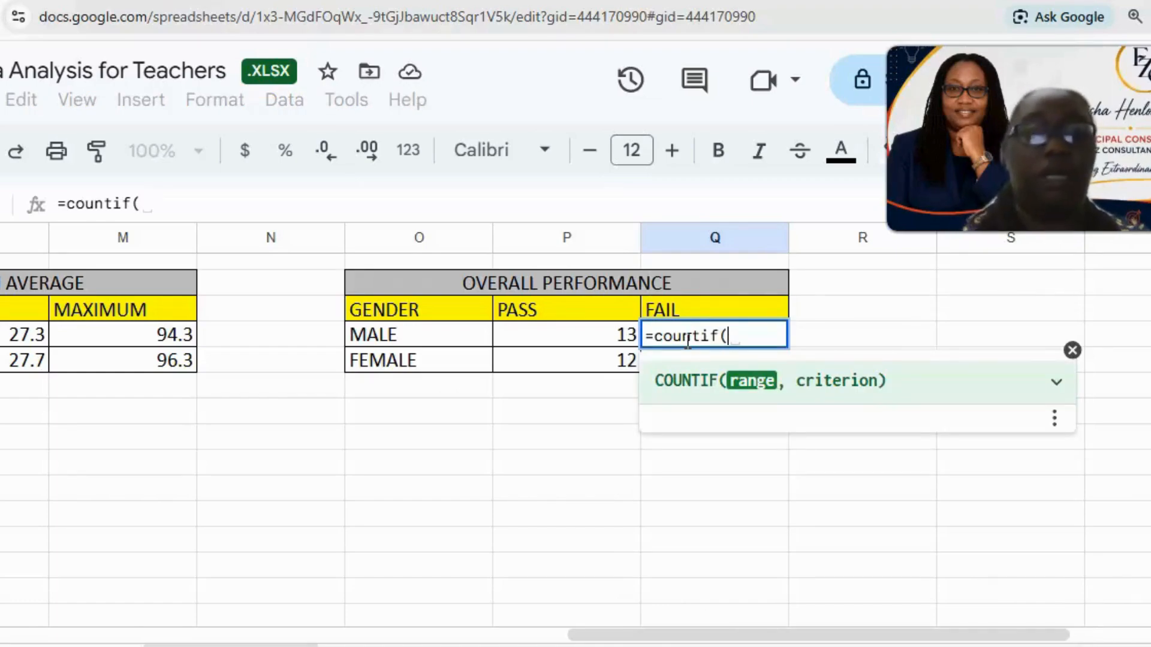
Complete the MALE FAIL formula with the range H21:H37 and the criterion "fail".
text(h)
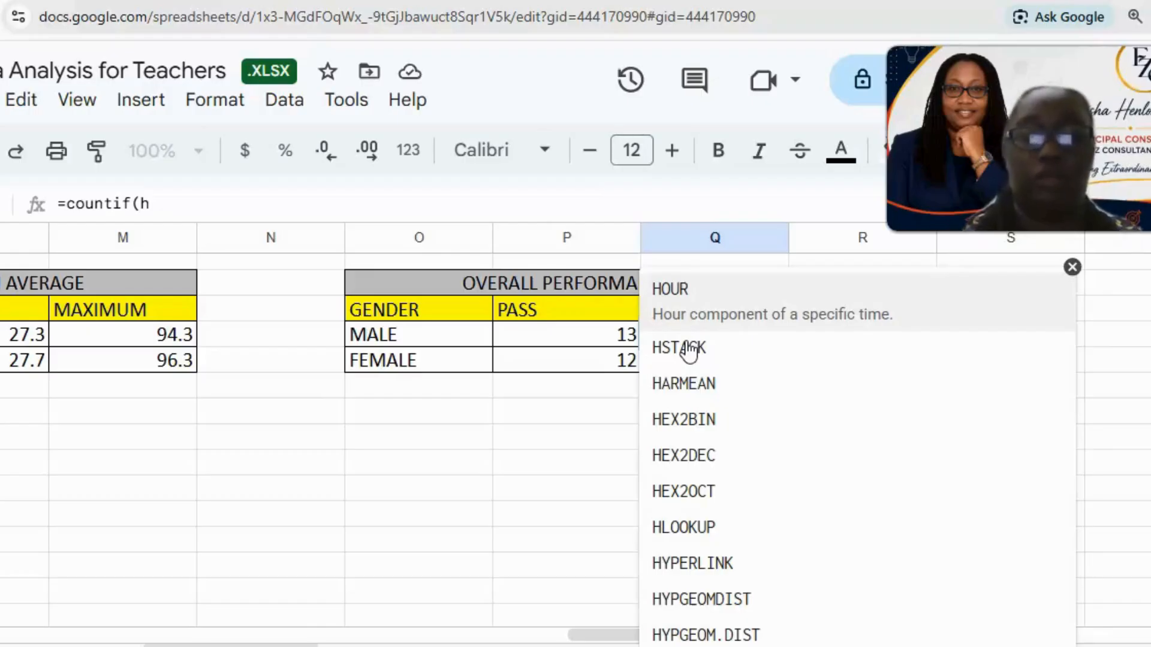
text(21)
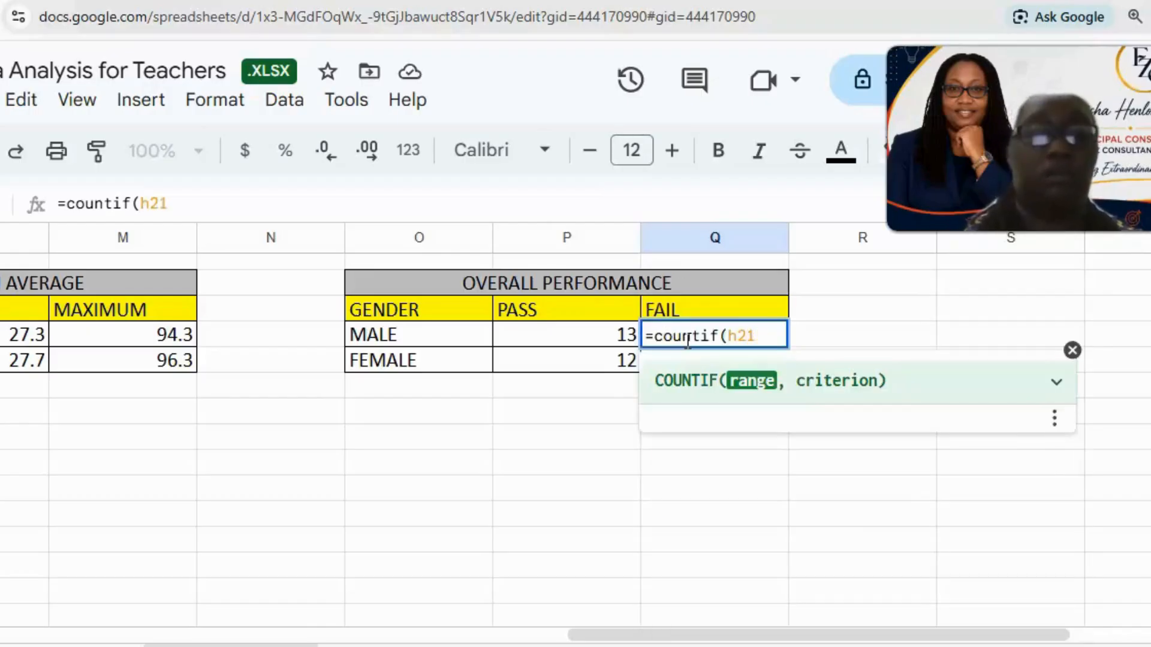
text(:)
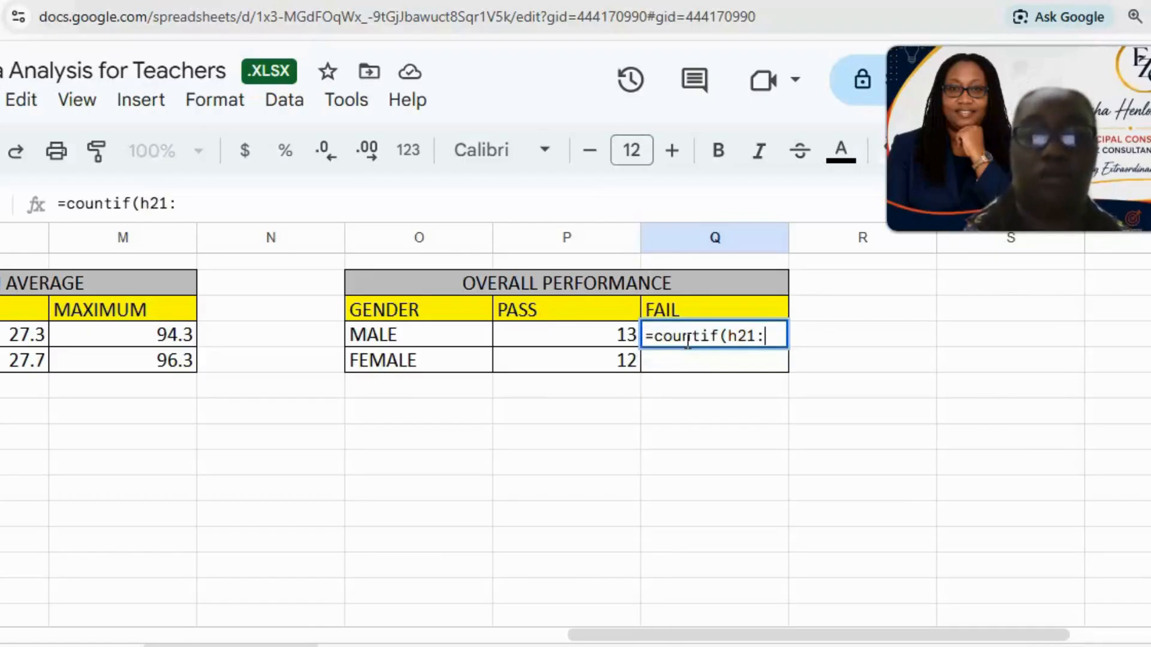
text(h)
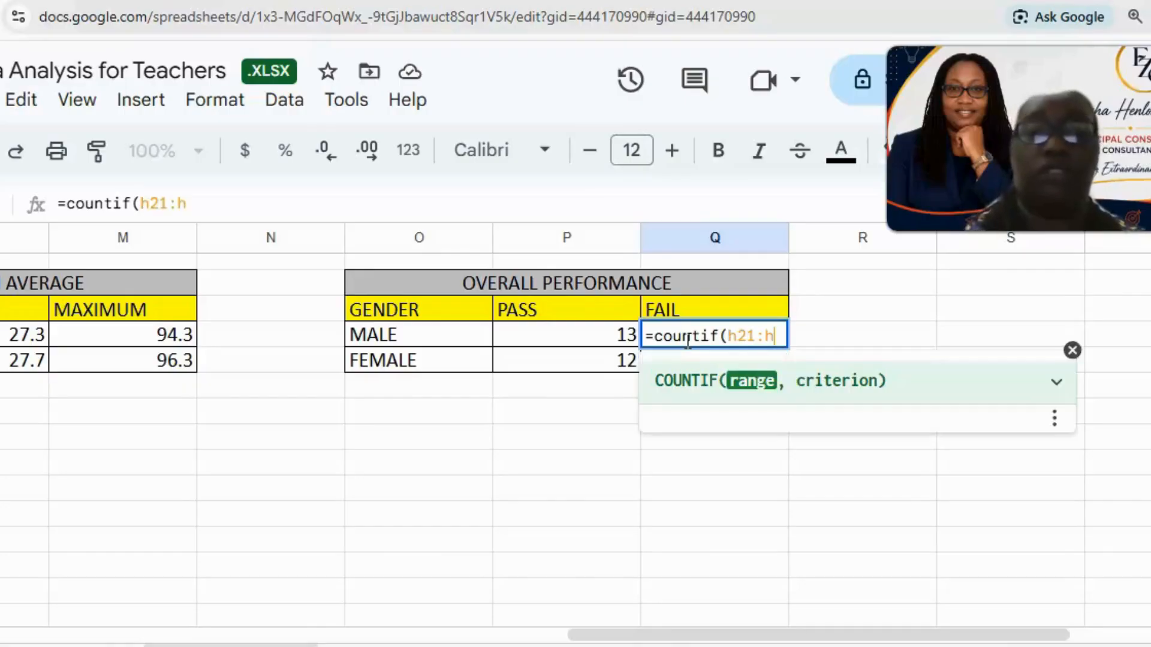
text(37)
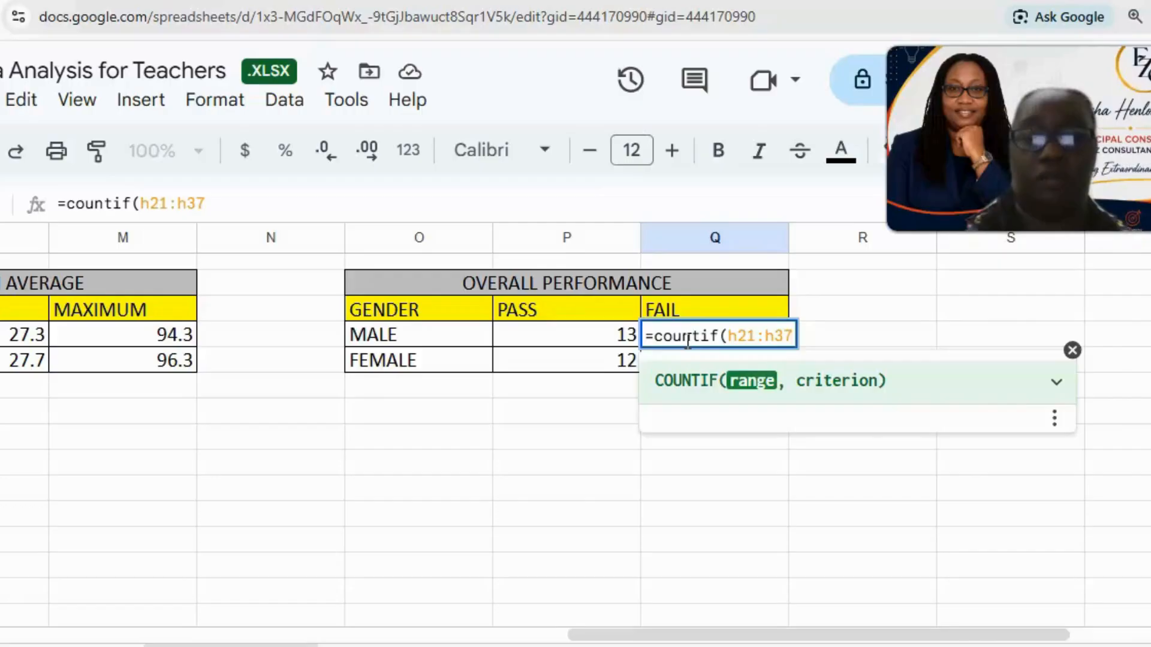
text(, )
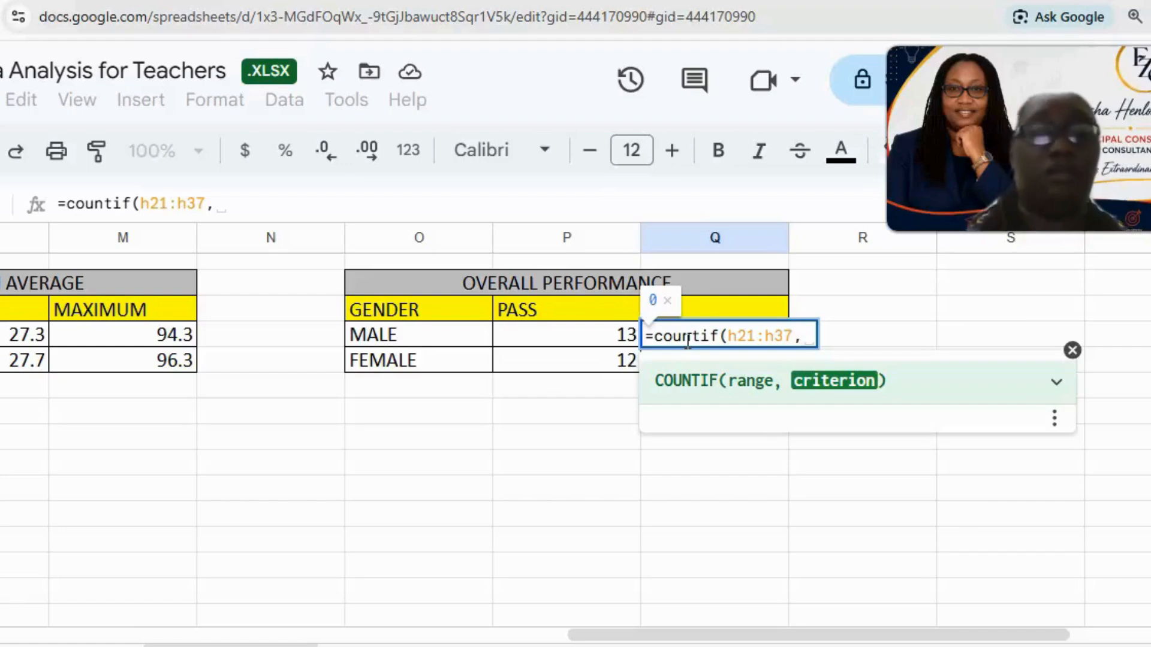
text(")
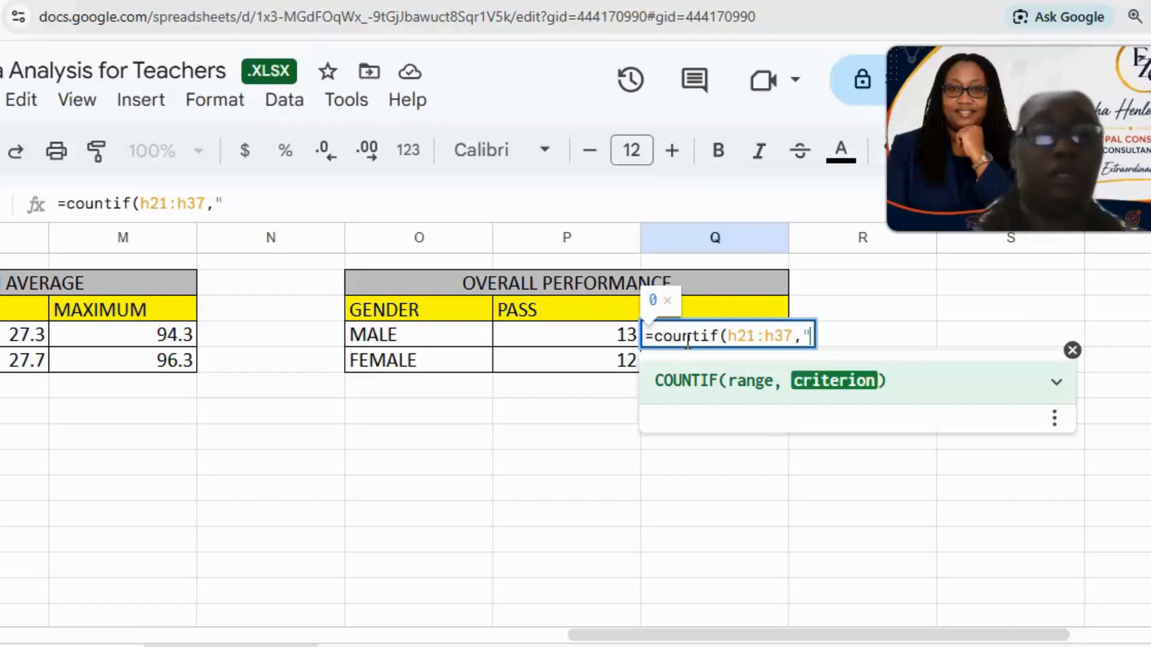
text(fail)
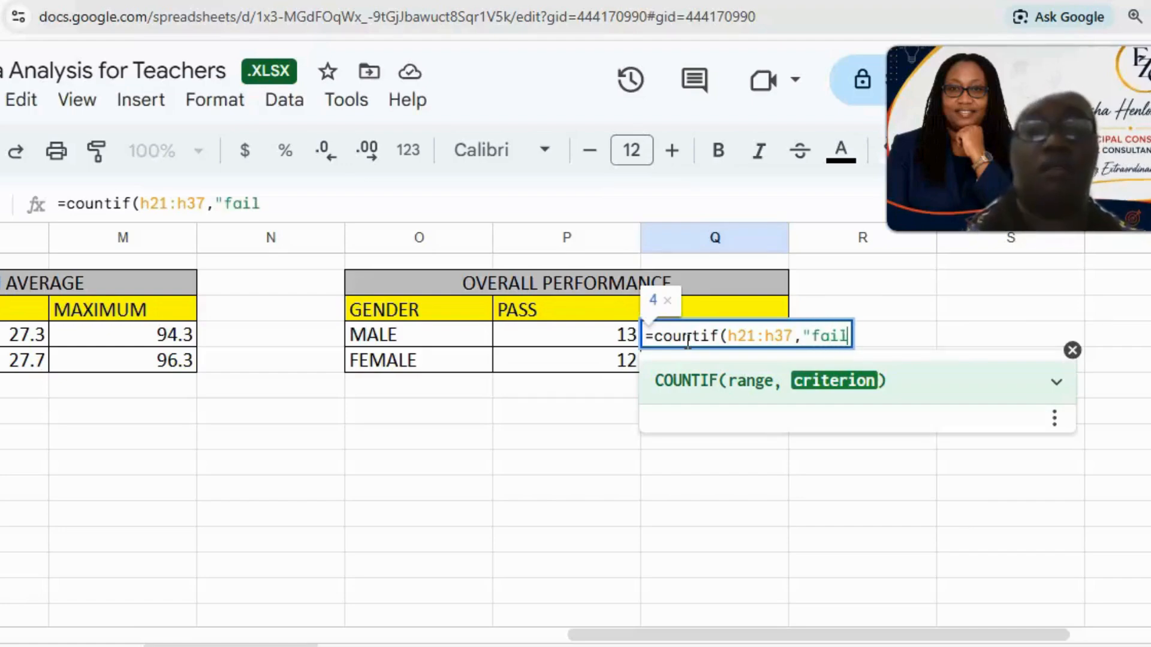
text(")
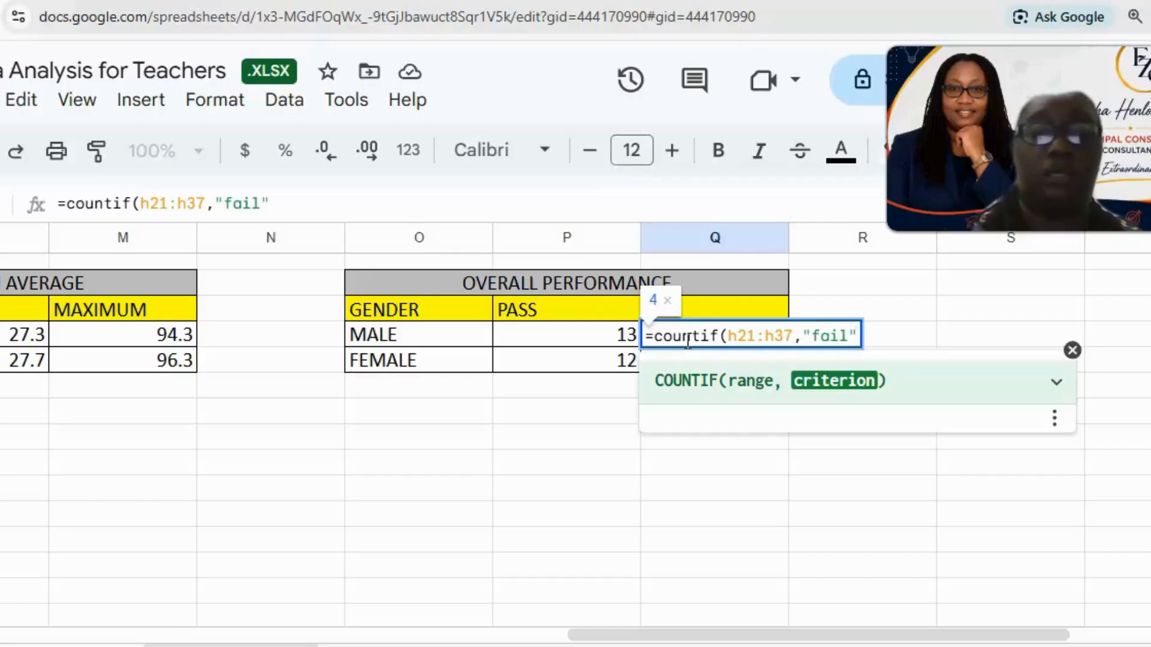
text())
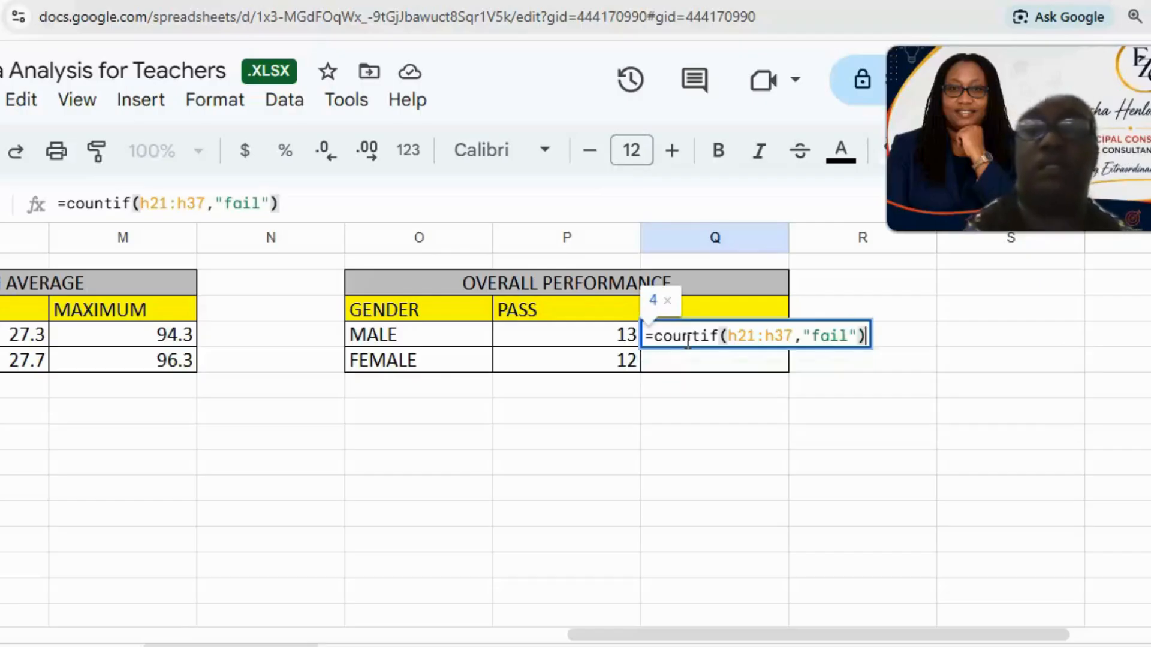
key(Return)
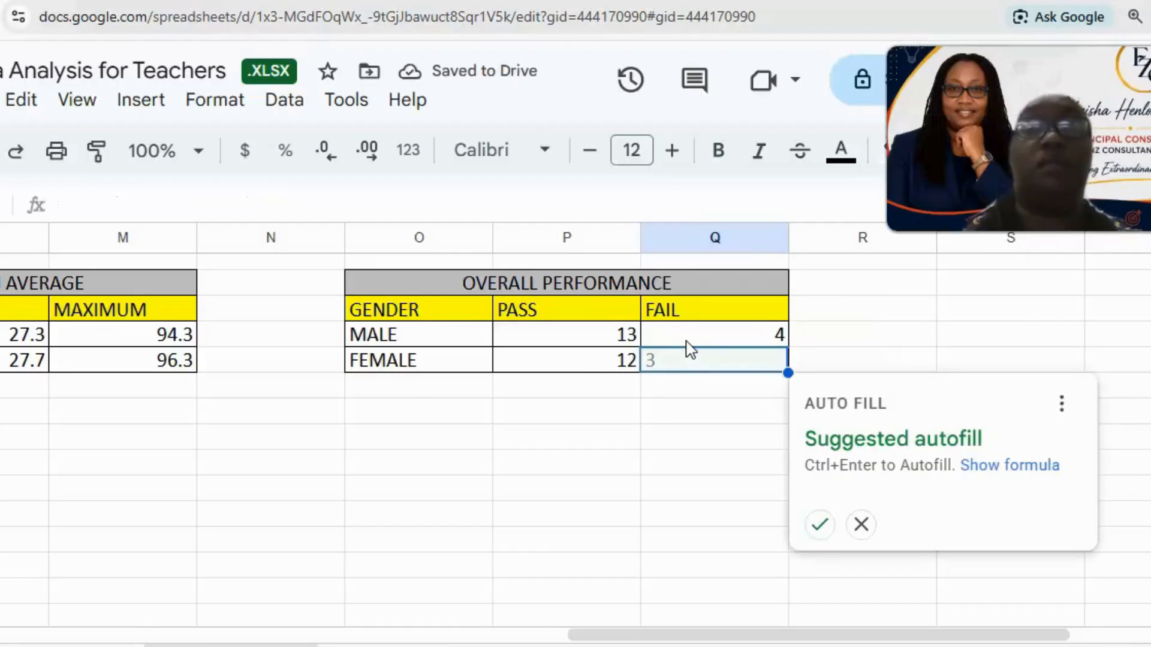
Begin a COUNTIF formula in the FEMALE row's FAIL cell of the OVERALL PERFORMANCE table.
click(682, 365)
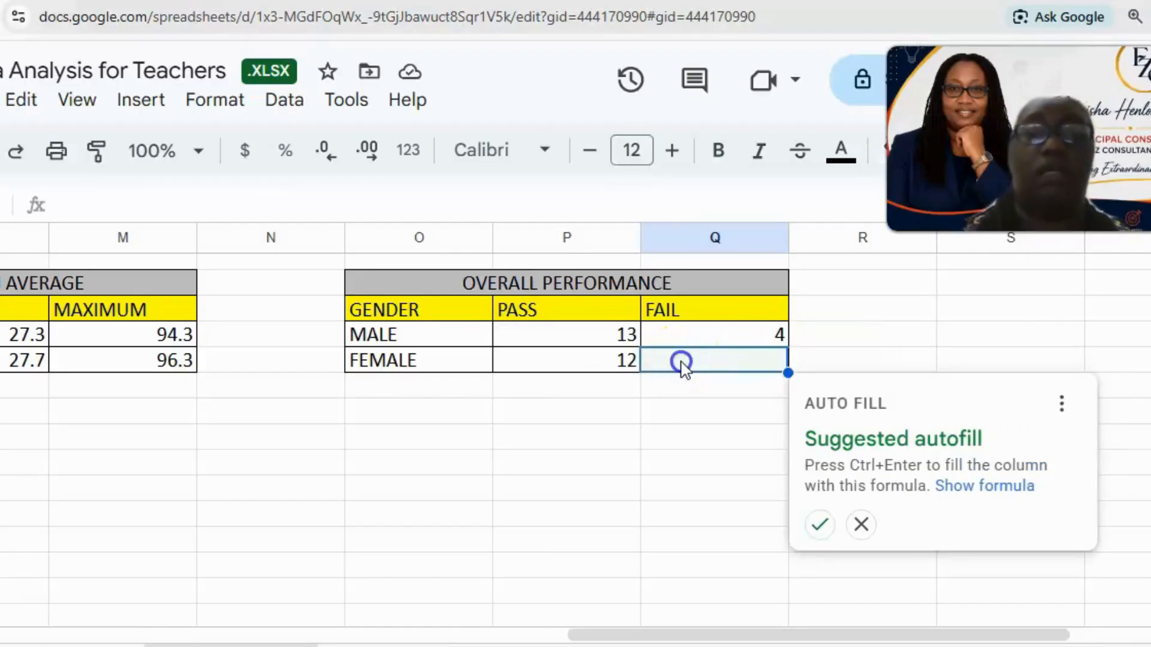
text(=)
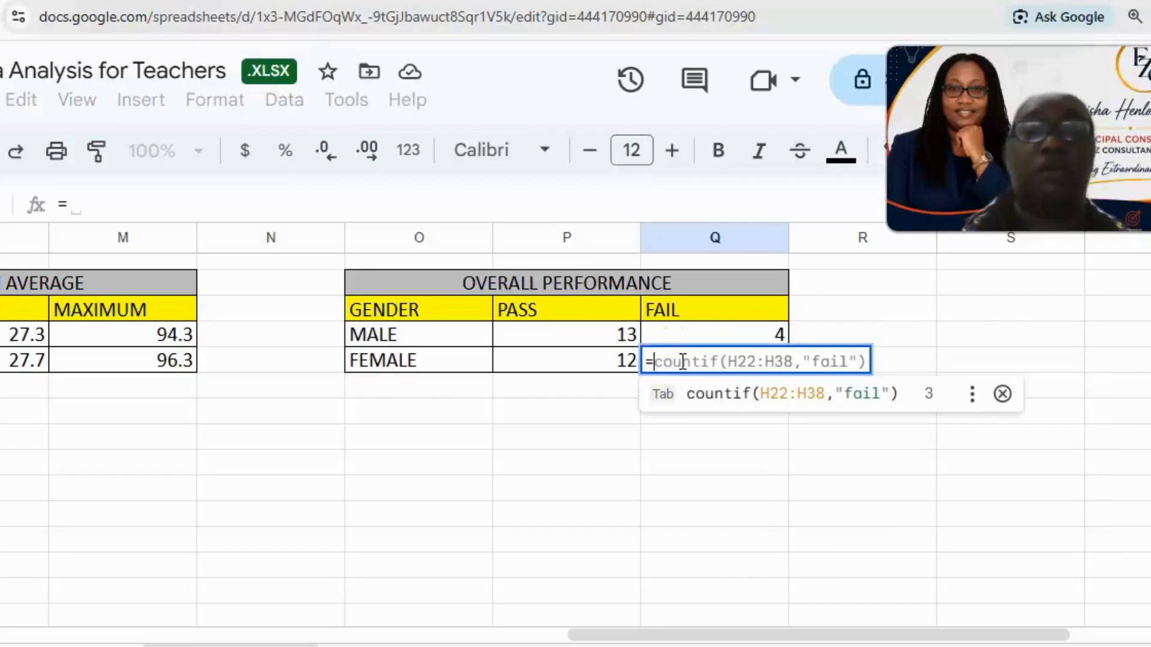
text(cou)
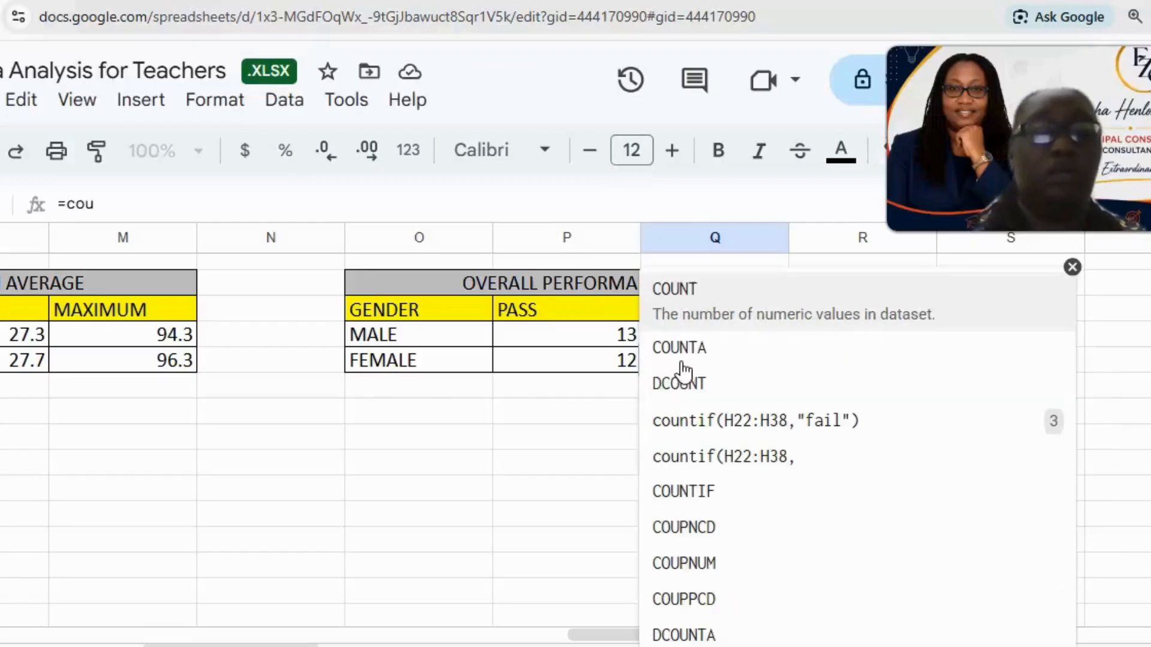
text(nti)
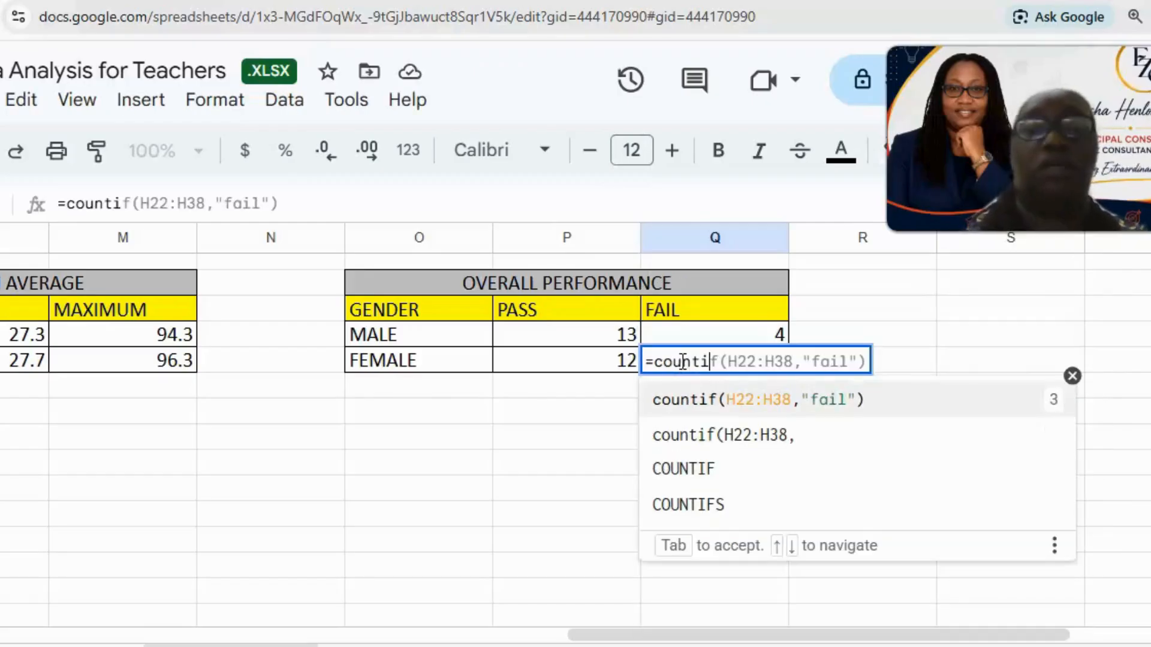
text(f()
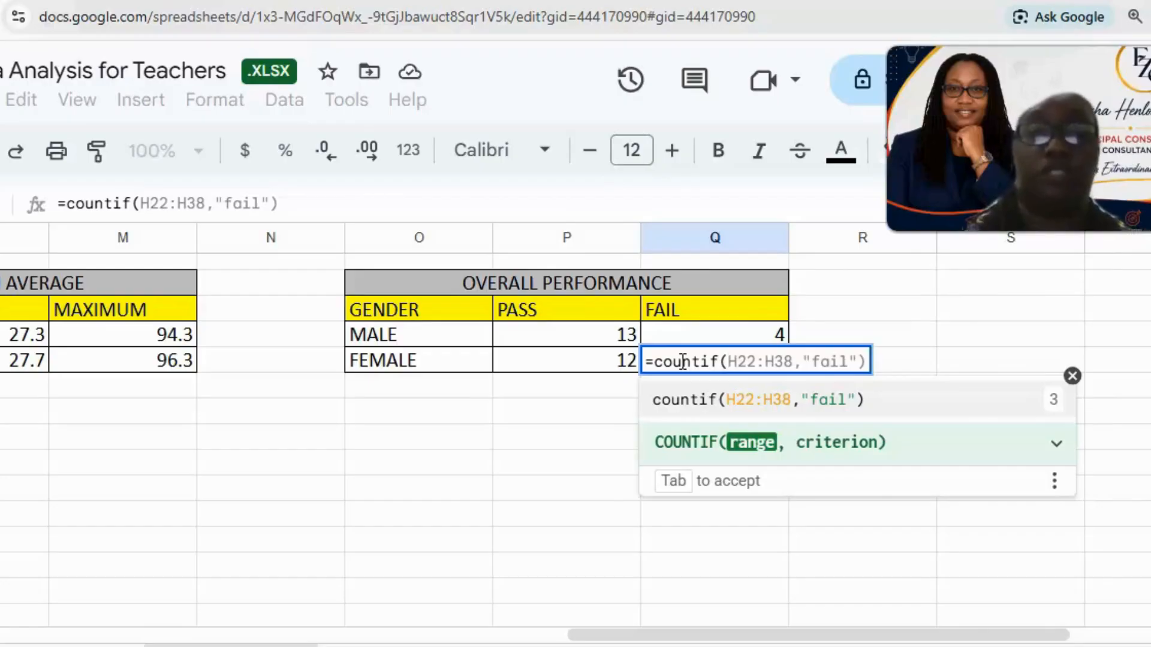
Complete the FEMALE FAIL formula with the range H4:H20 and the criterion "fail".
text(h)
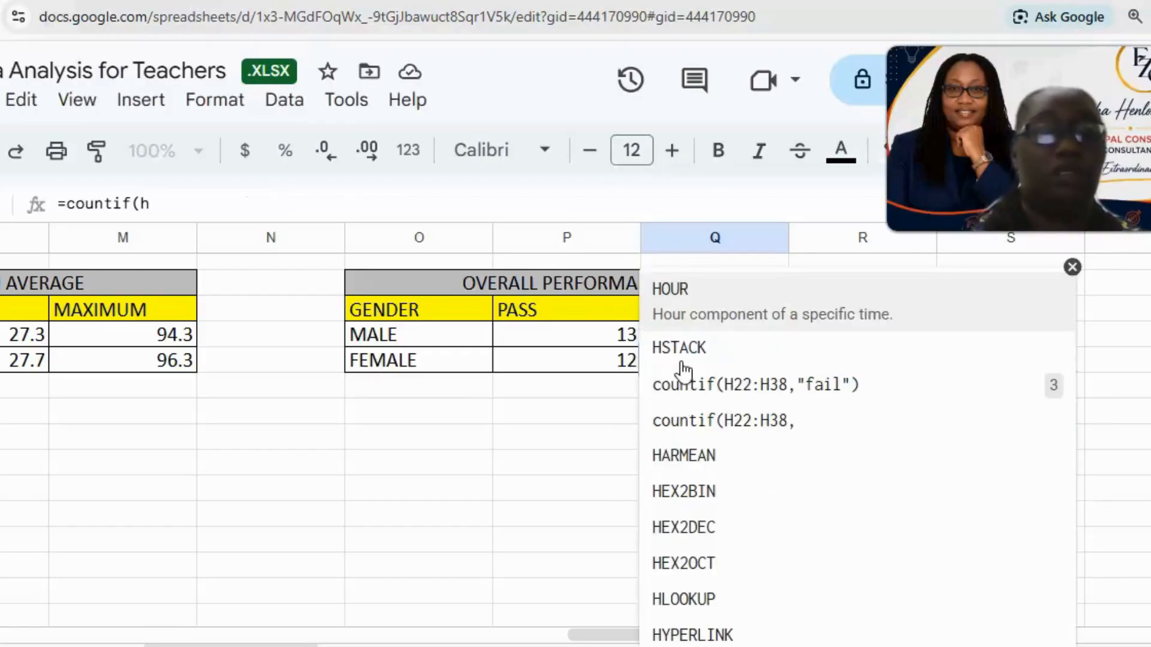
text(4)
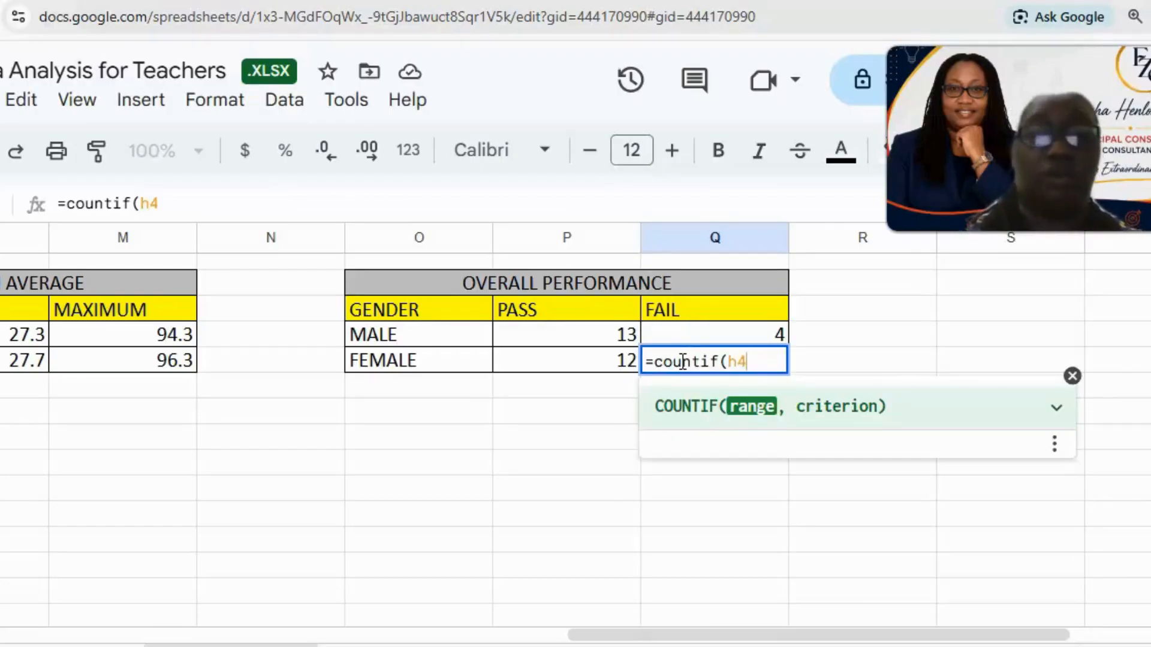
text(:)
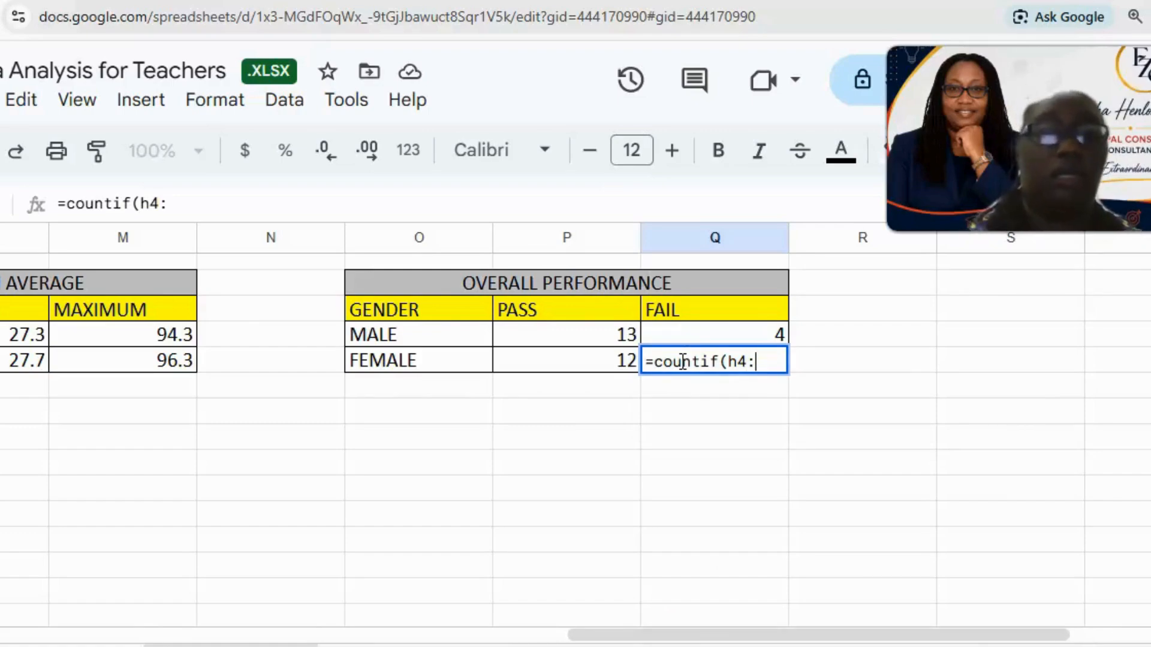
text(h)
text(2)
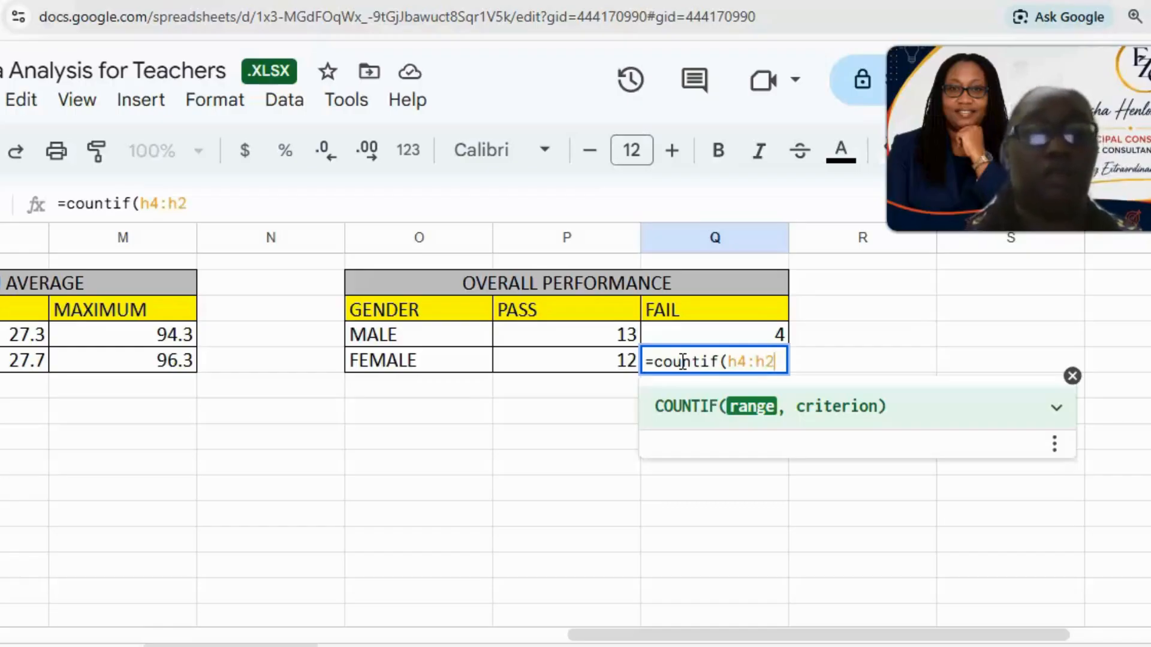
text(0, )
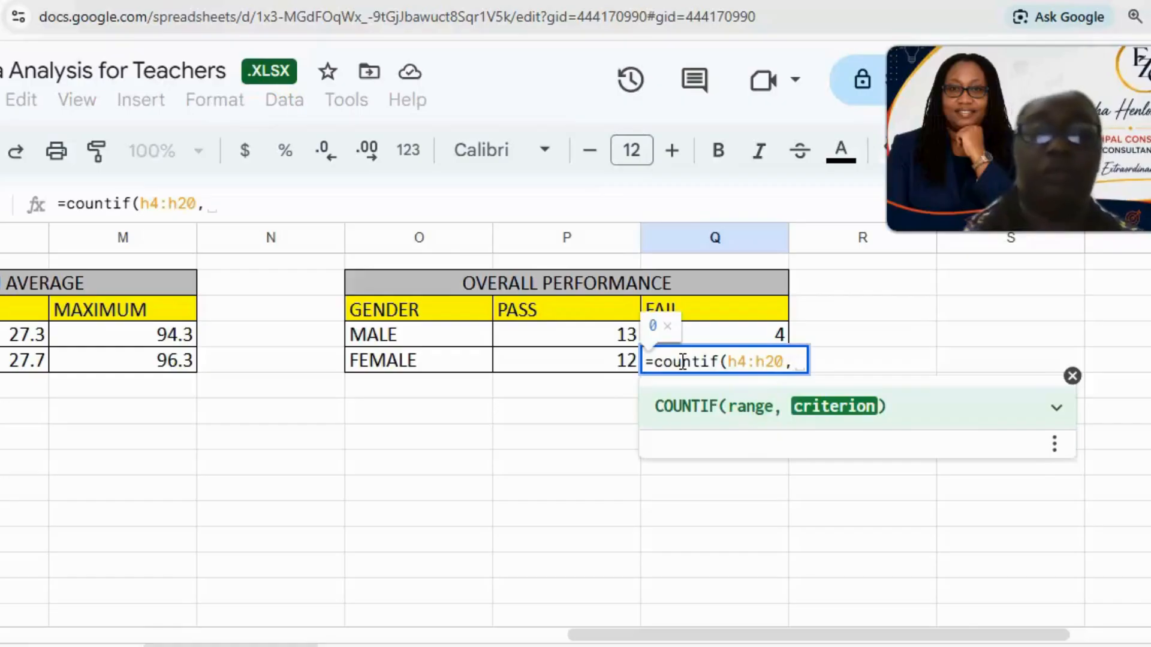
text(")
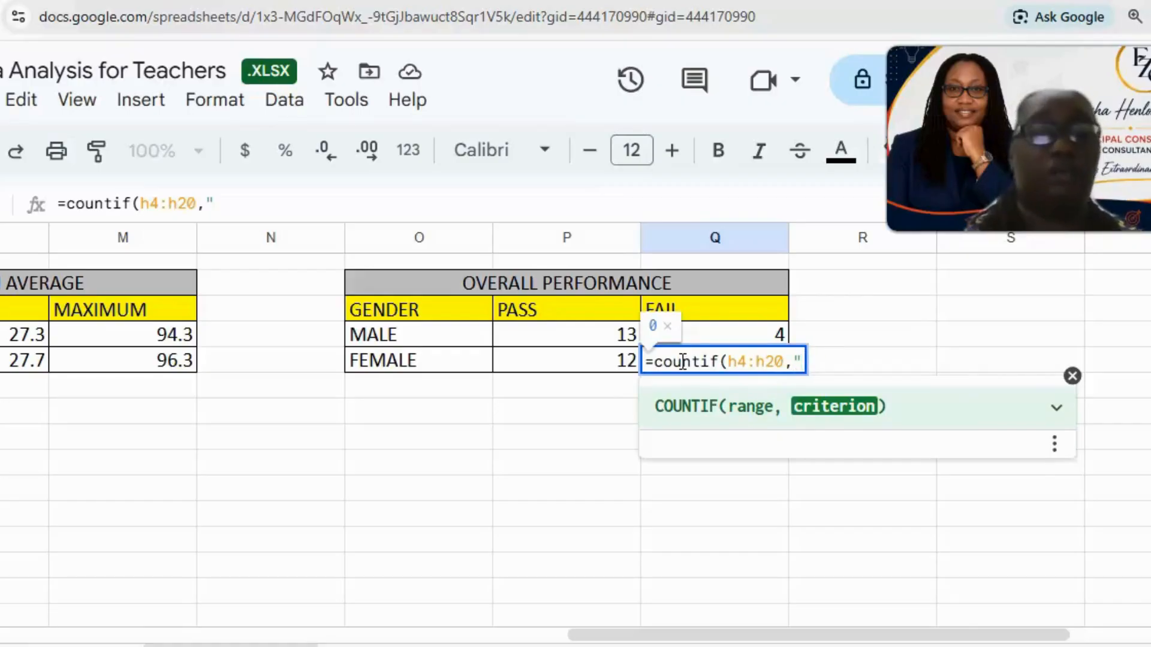
text(fail)
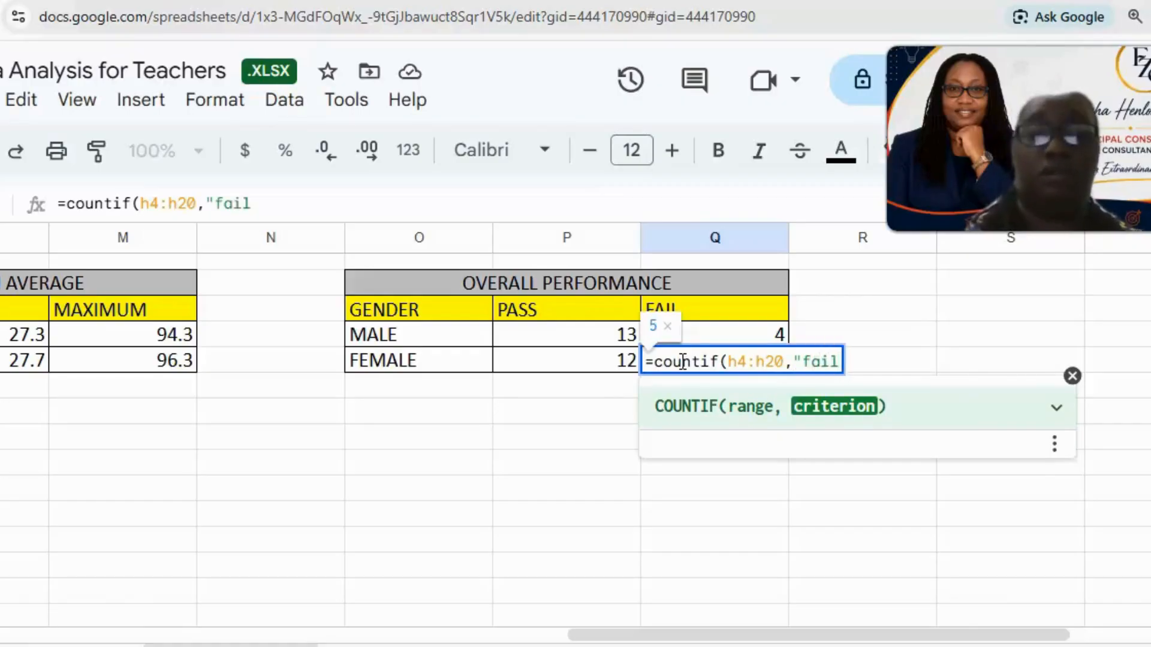
text("))
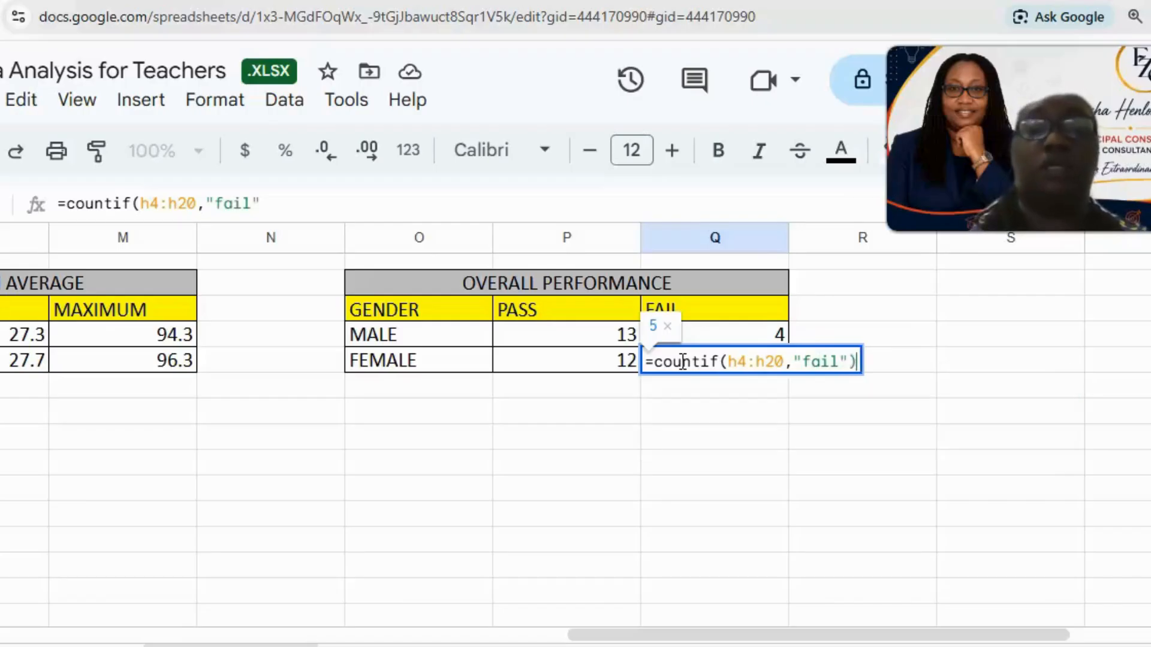
key(Return)
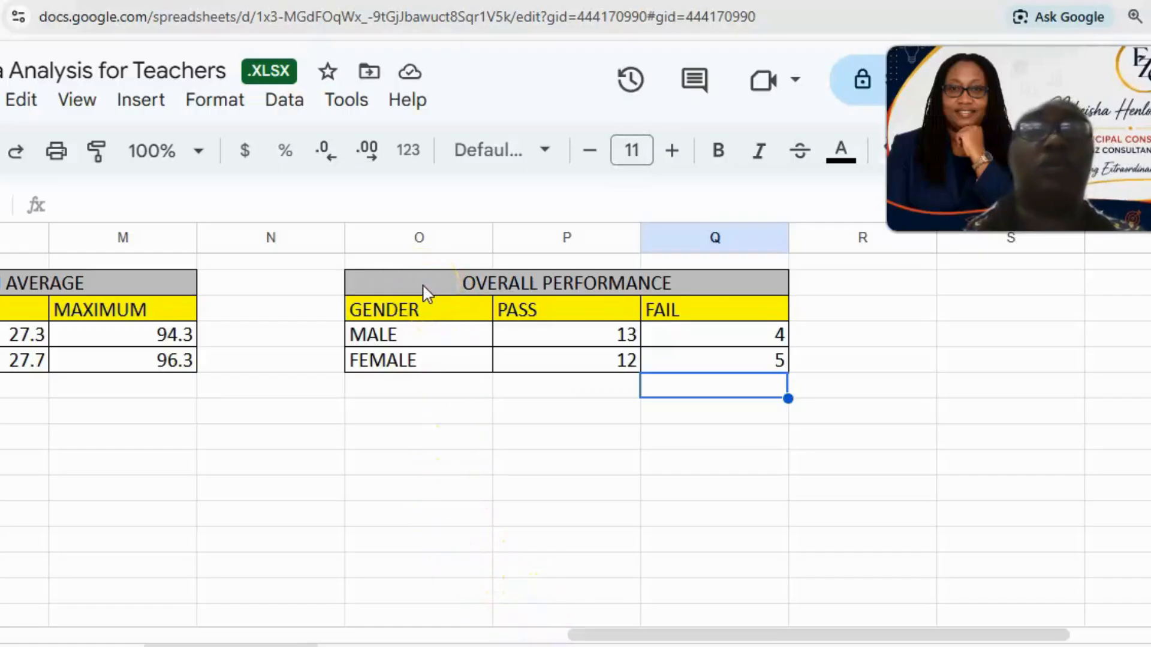
Insert a chart based on the whole OVERALL PERFORMANCE table, including its title and header rows.
drag(383, 281, 749, 365)
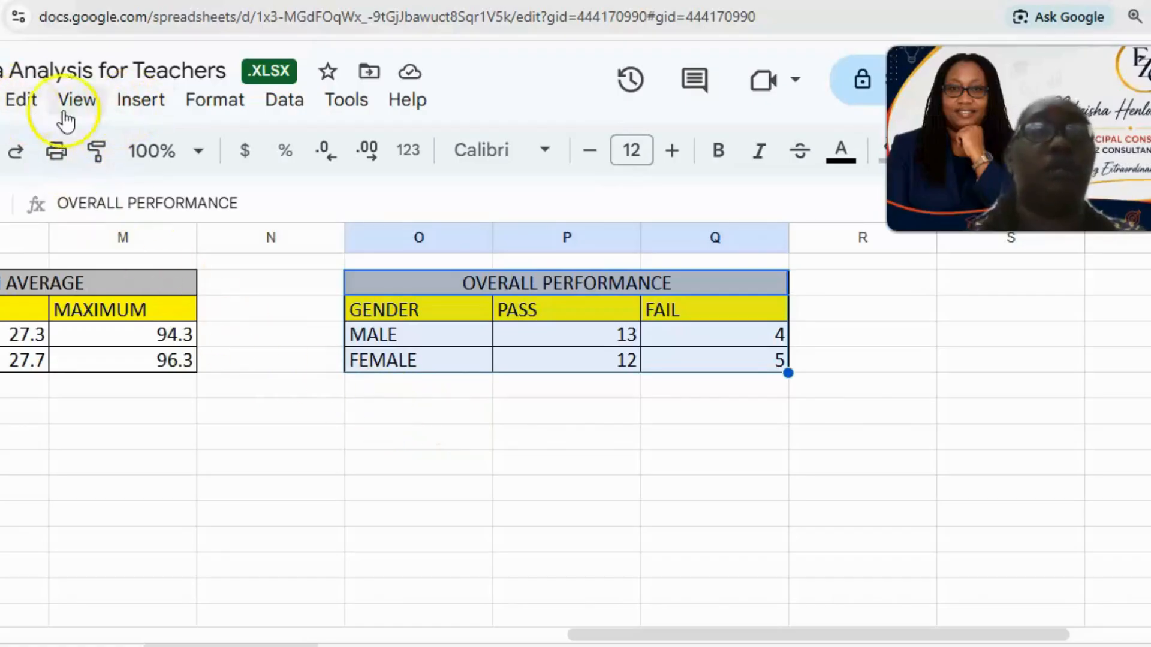
click(139, 102)
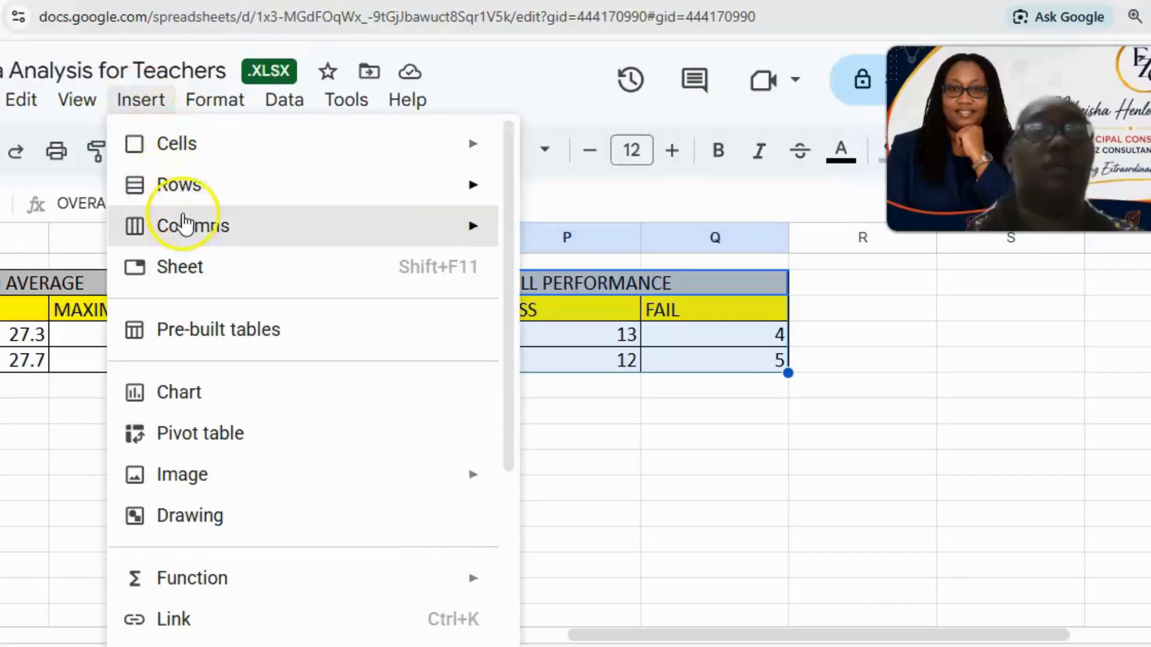
click(204, 403)
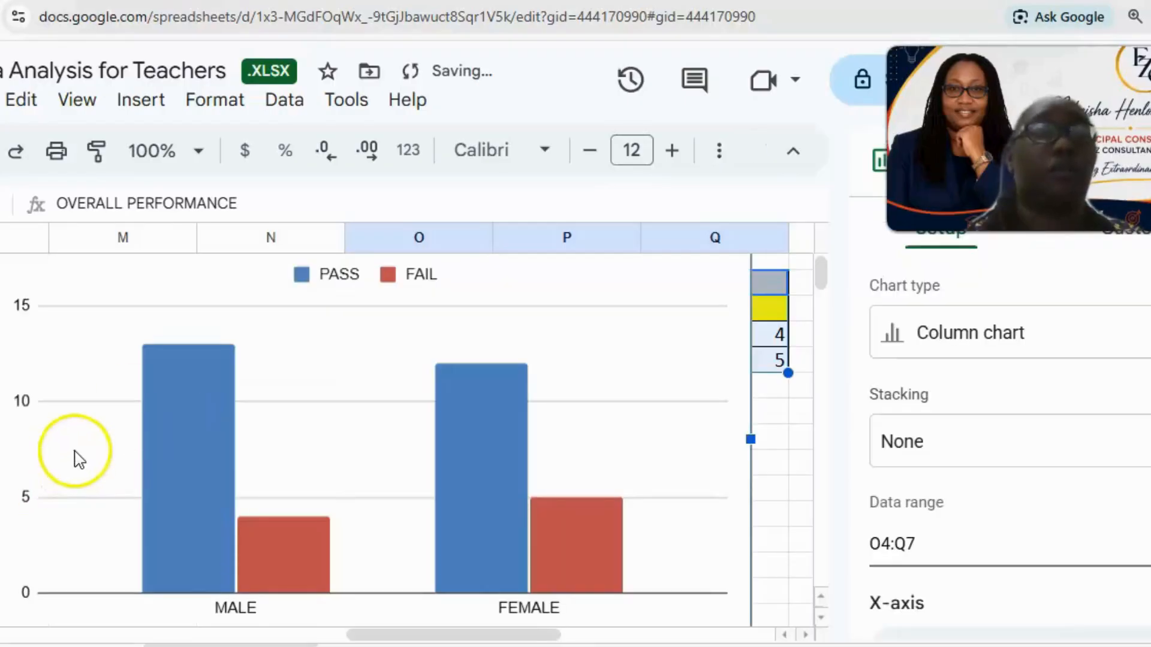
Shrink the pass and fail column chart and place it below the OVERALL PERFORMANCE table.
scroll(75, 457, down, 3)
drag(3, 472, 189, 316)
drag(318, 298, 236, 581)
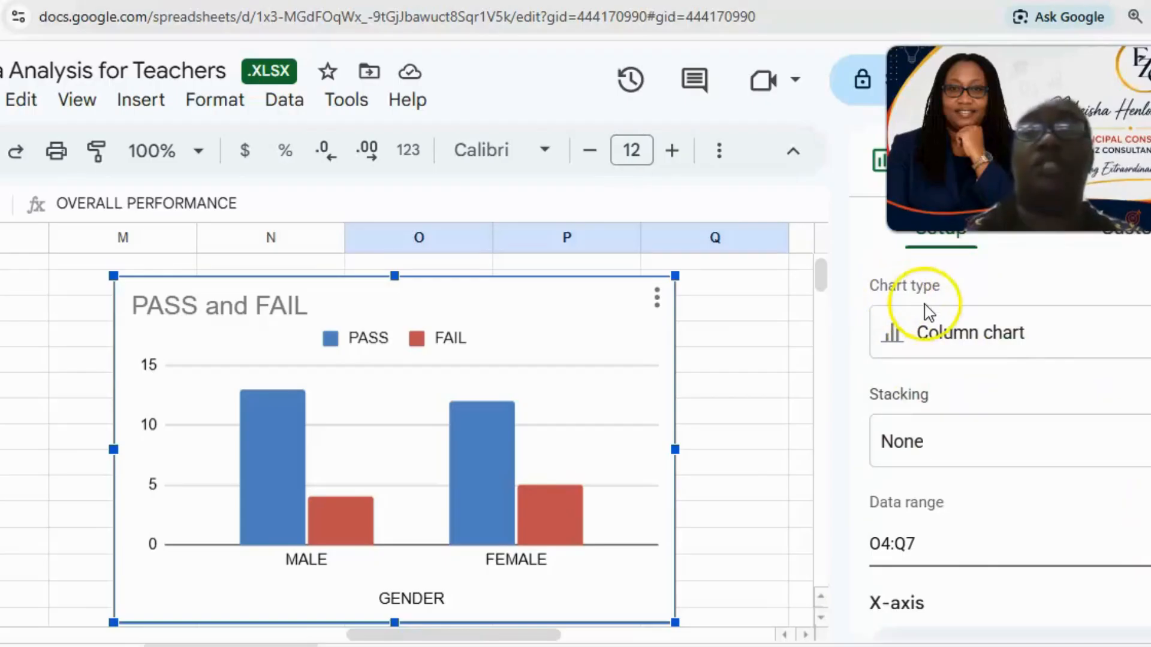
Examine the chart types available for the pass and fail chart, from the suggested ones down to pie and scatter.
click(1031, 336)
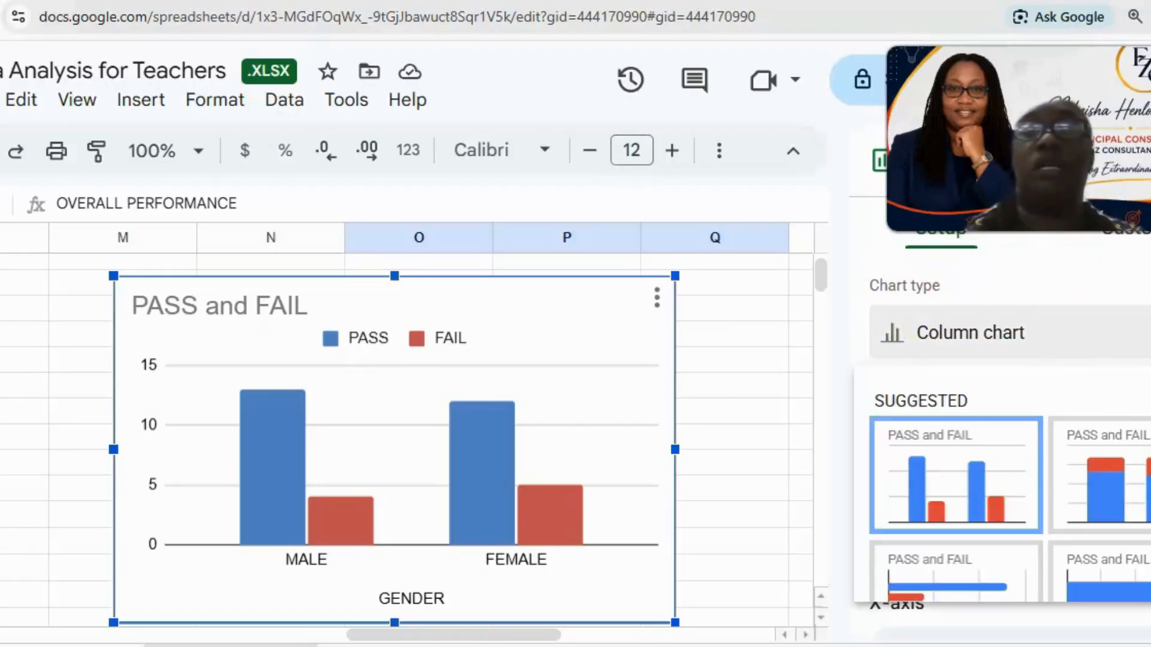
scroll(992, 477, down, 2)
scroll(993, 479, down, 5)
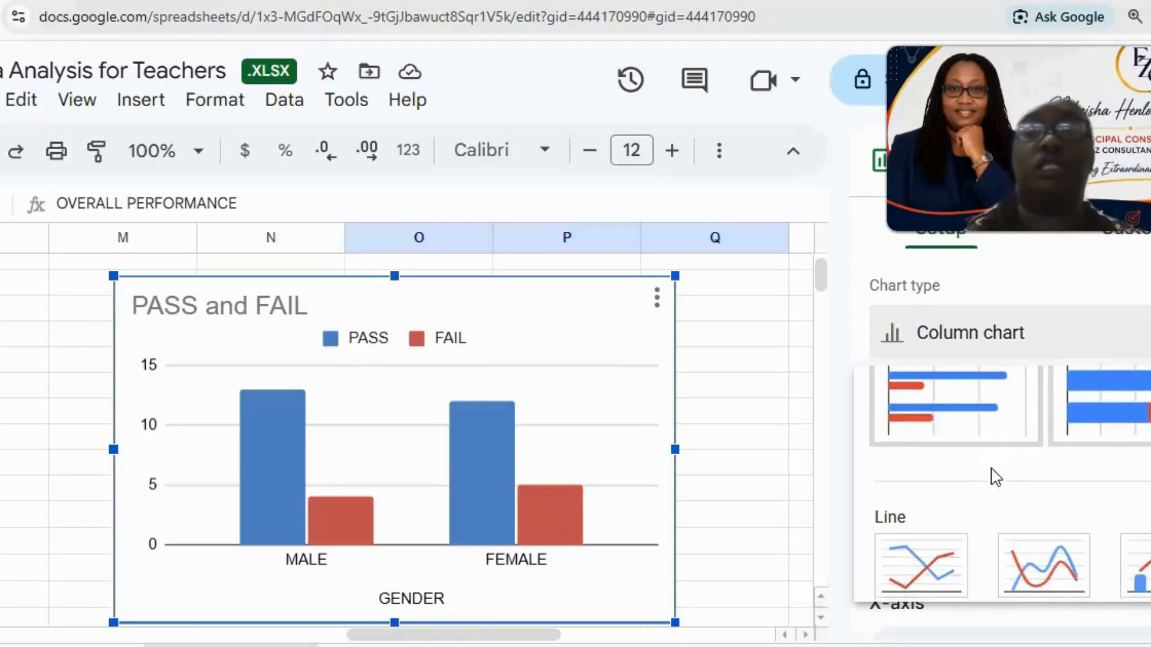
scroll(995, 479, down, 3)
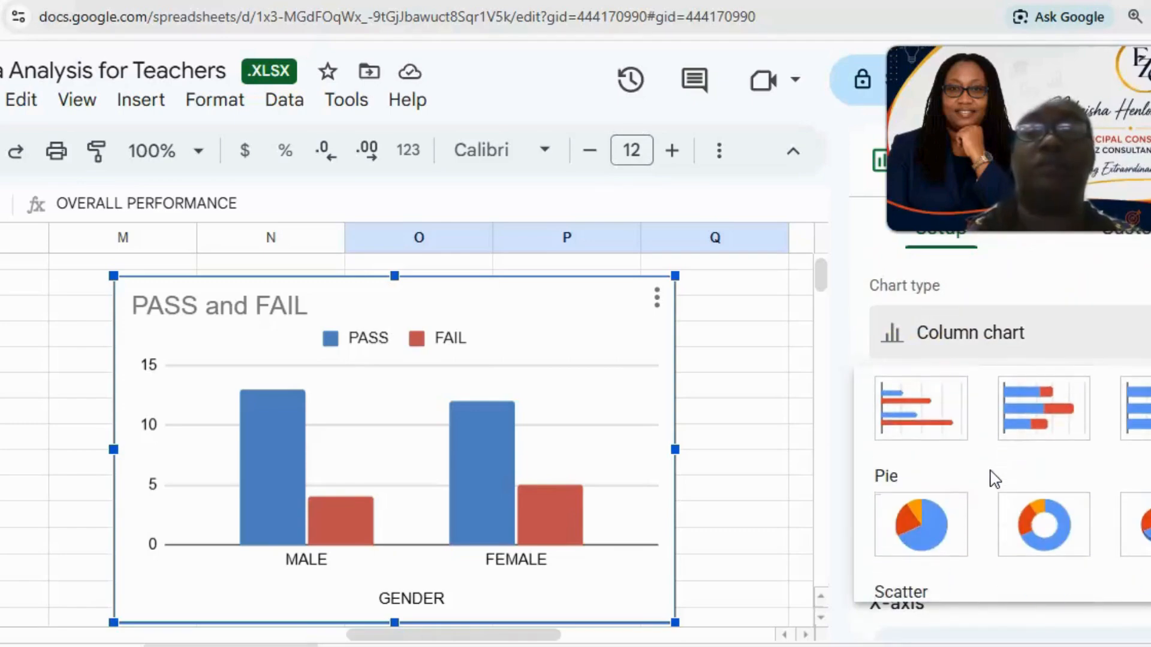
scroll(995, 480, down, 2)
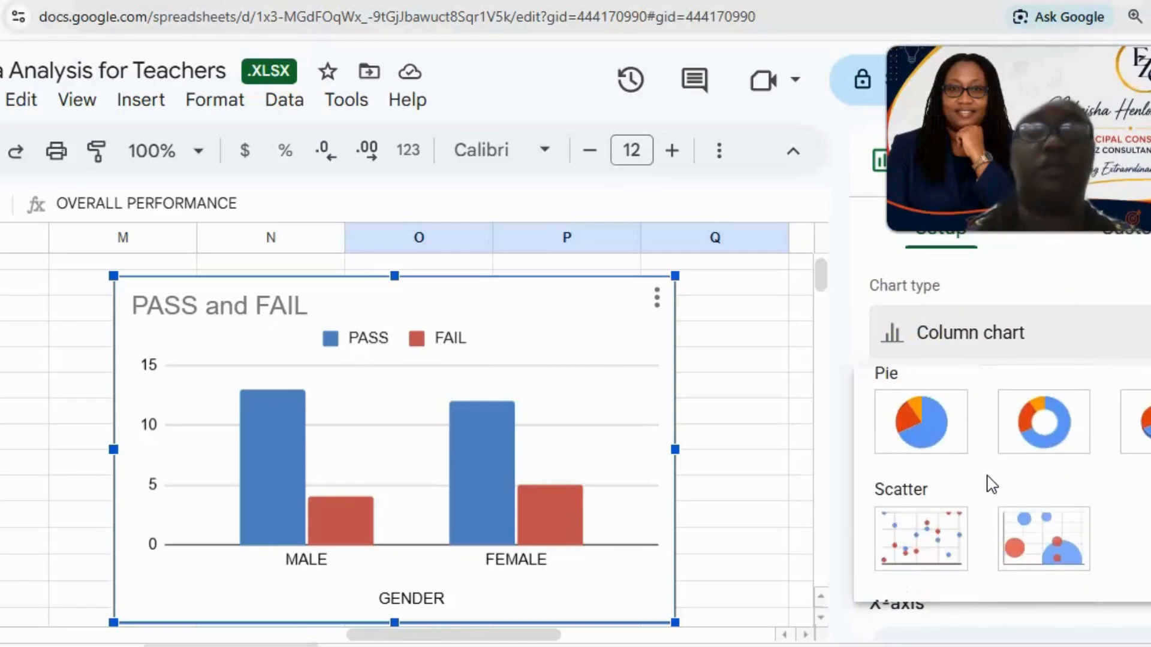
scroll(966, 478, up, 10)
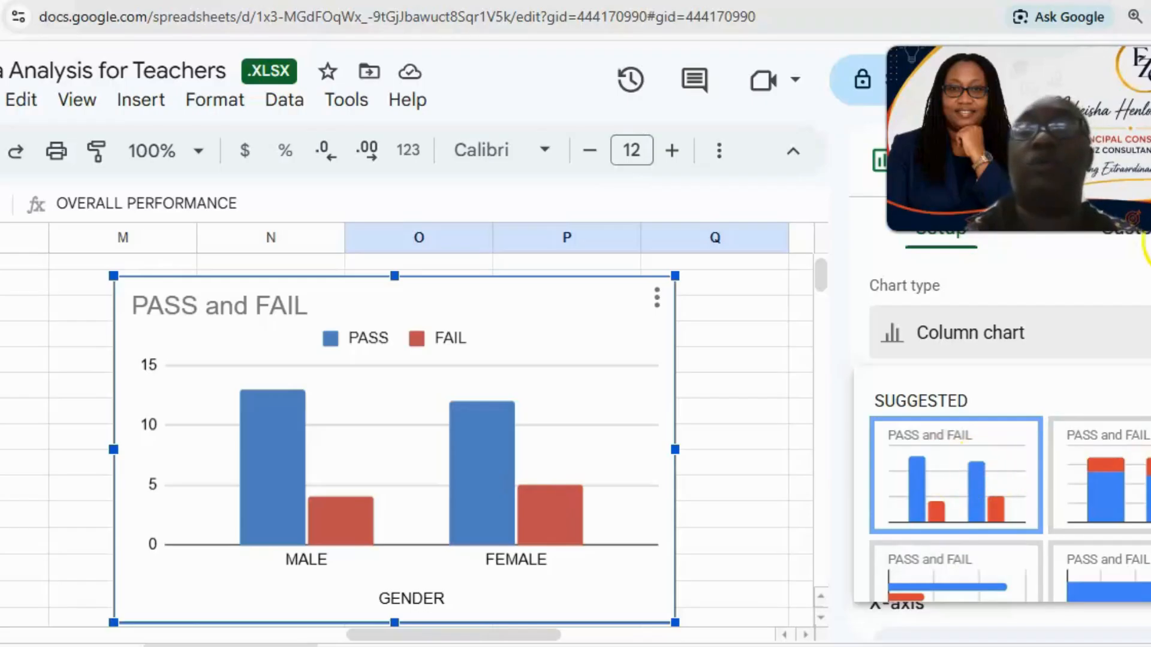
Replace the chart's title text with "OVERALL PERFORMANCE" in capitals.
click(1142, 242)
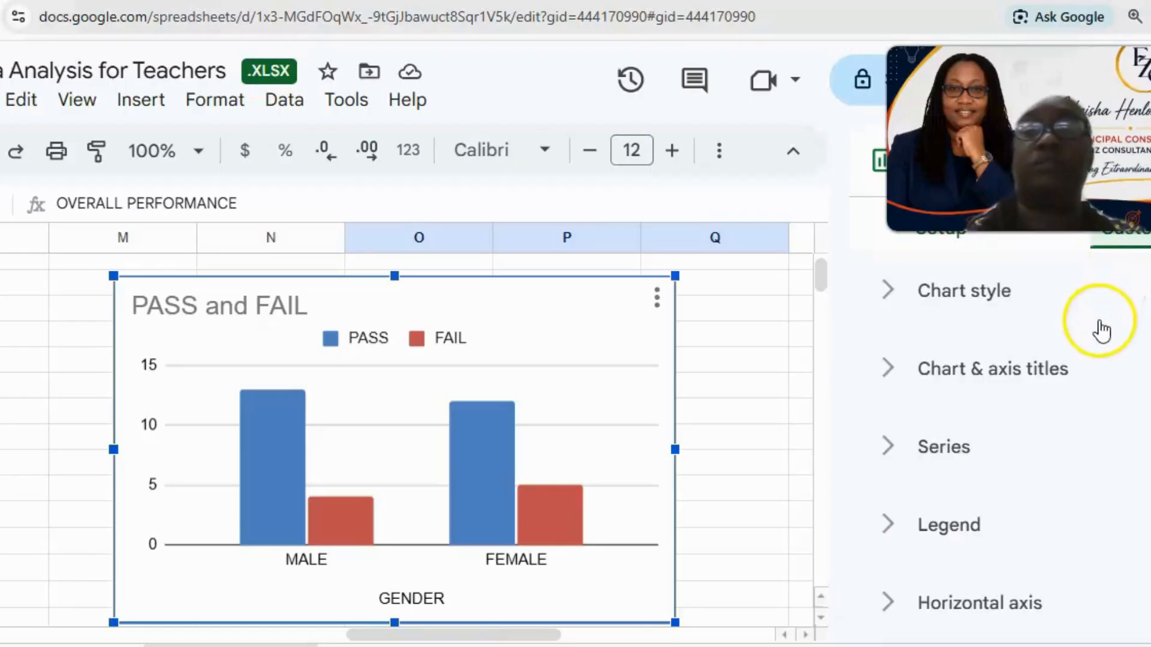
click(990, 380)
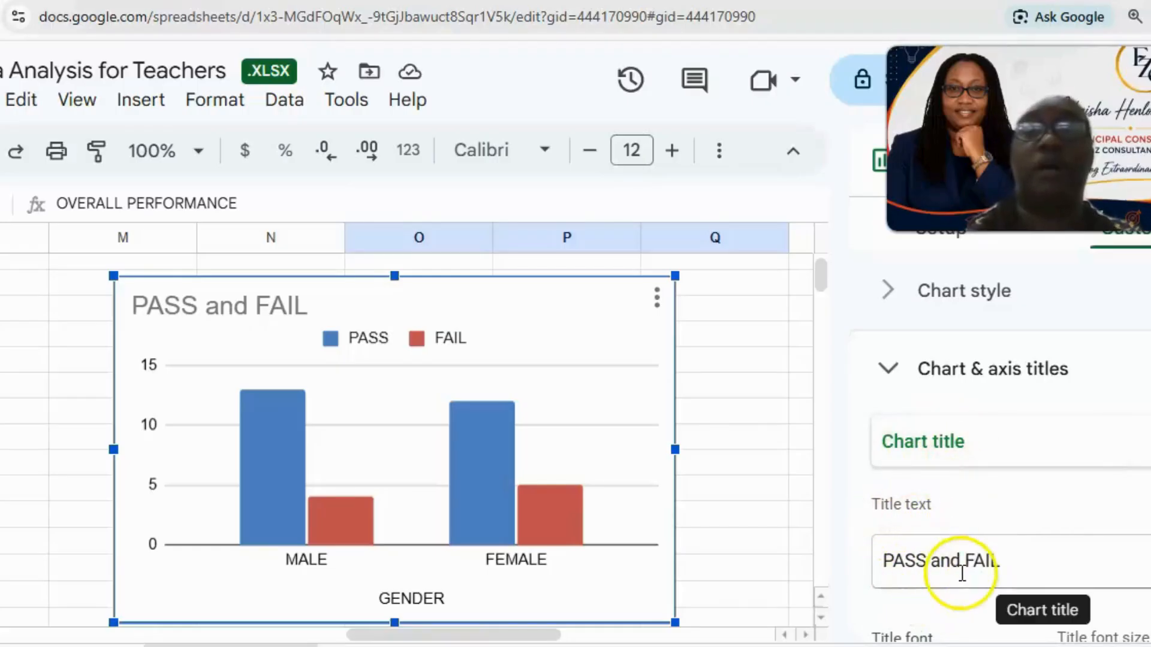
click(200, 304)
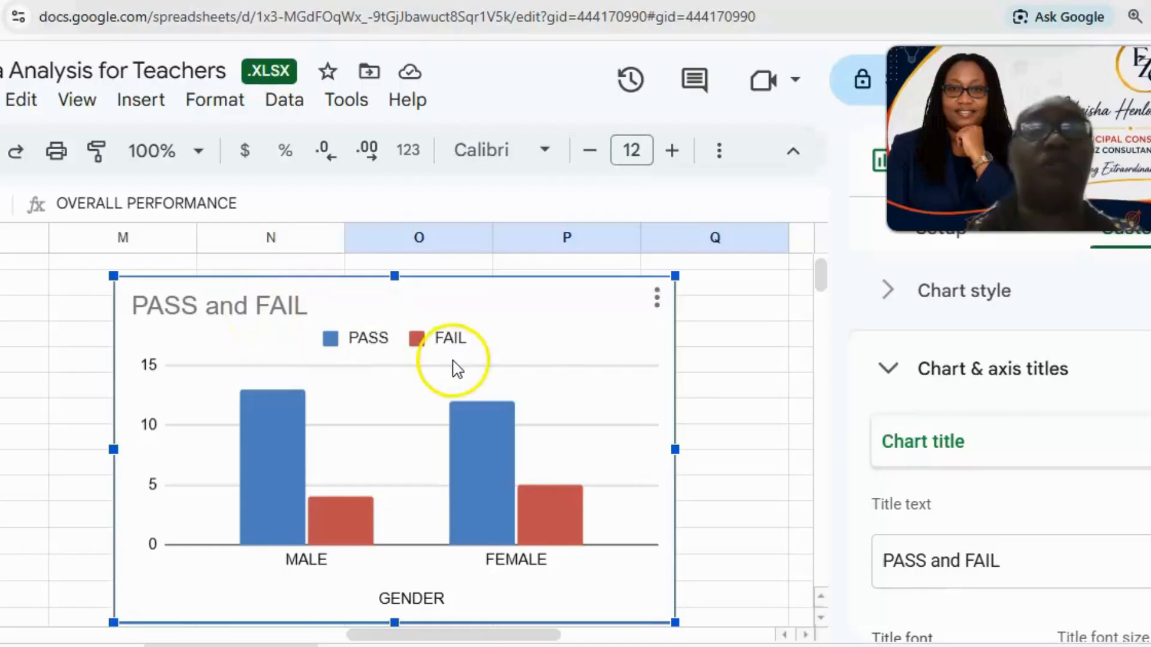
scroll(452, 367, up, 3)
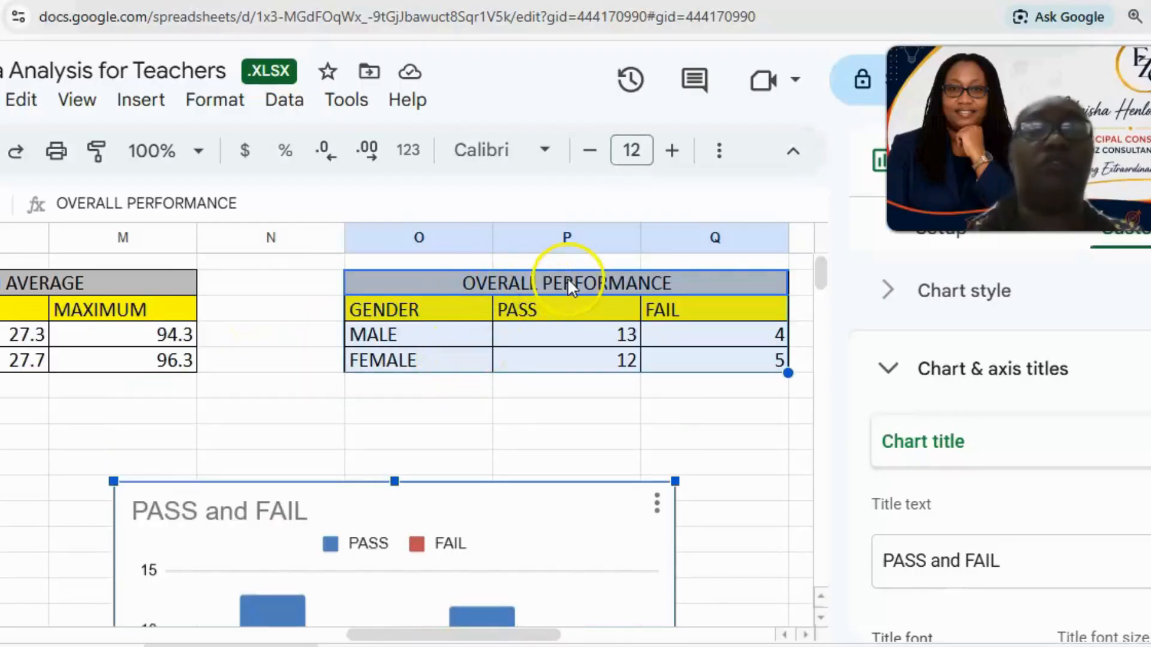
scroll(480, 464, down, 3)
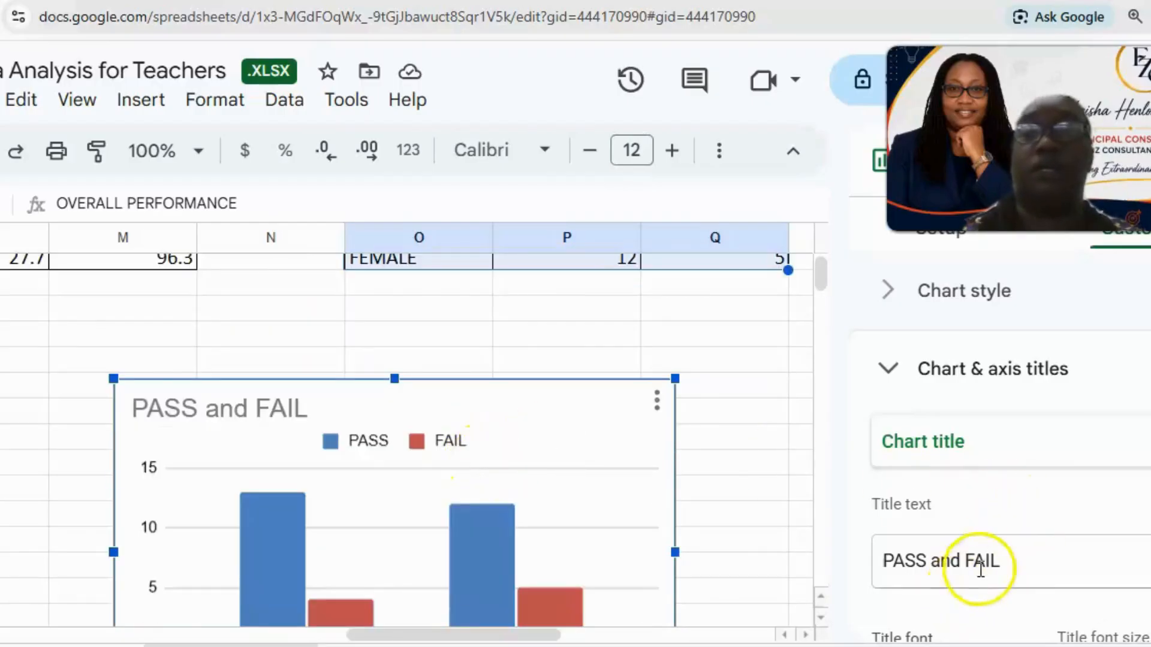
click(1008, 562)
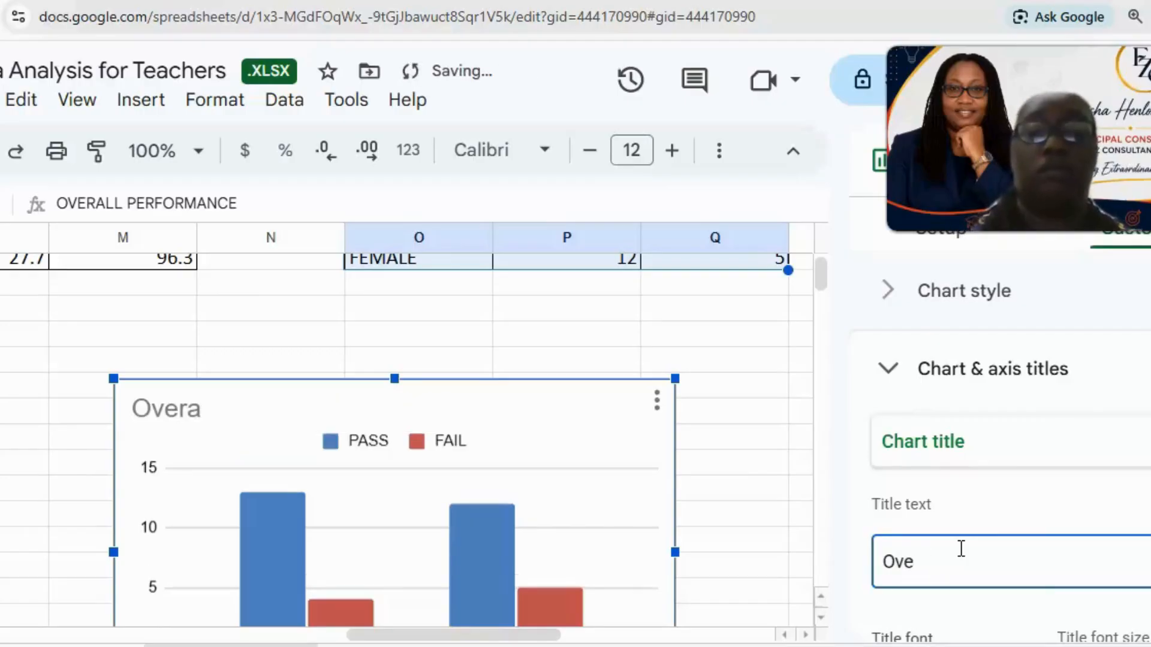
key(Caps_Lock)
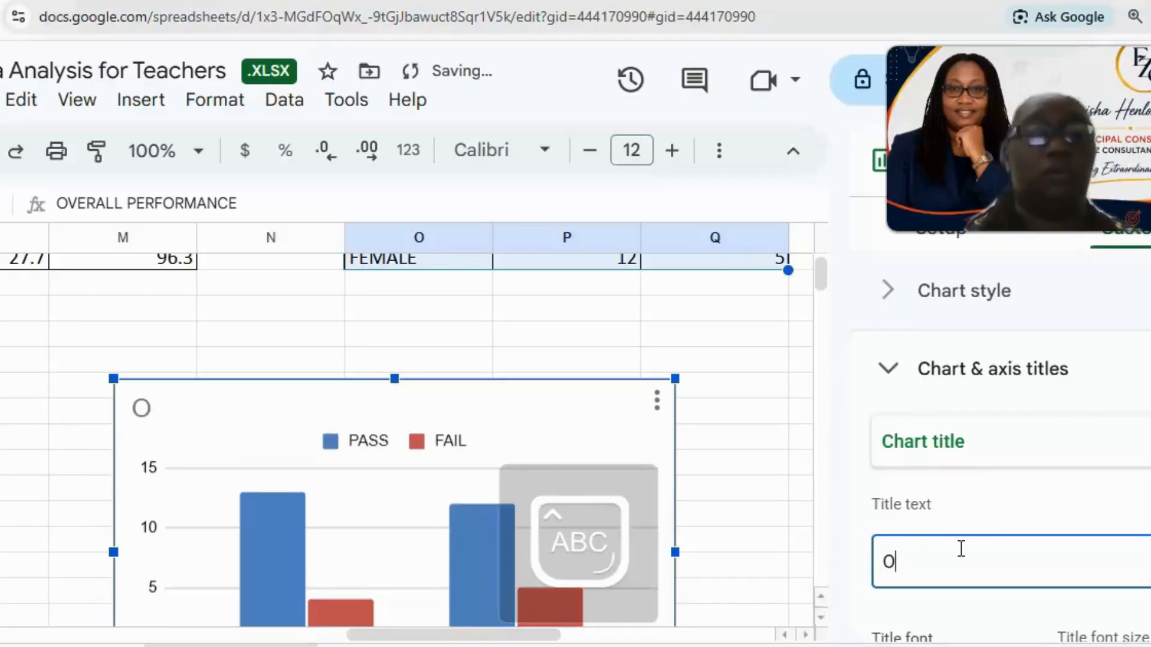
text(LL )
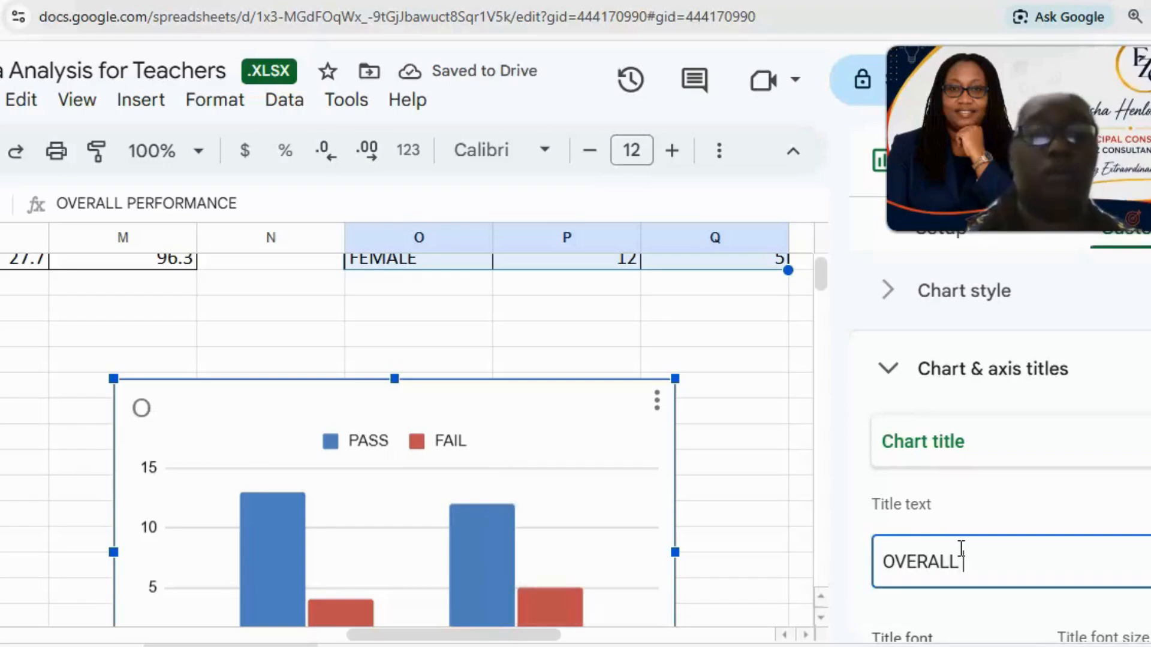
text(PERFORMA)
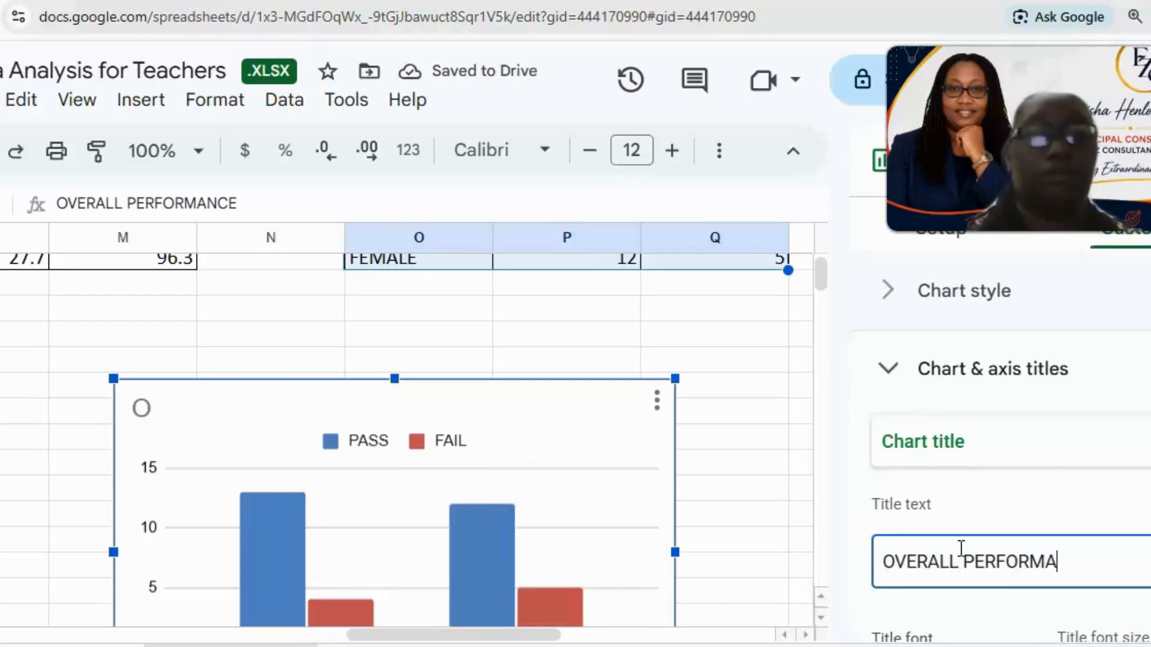
text(NCE)
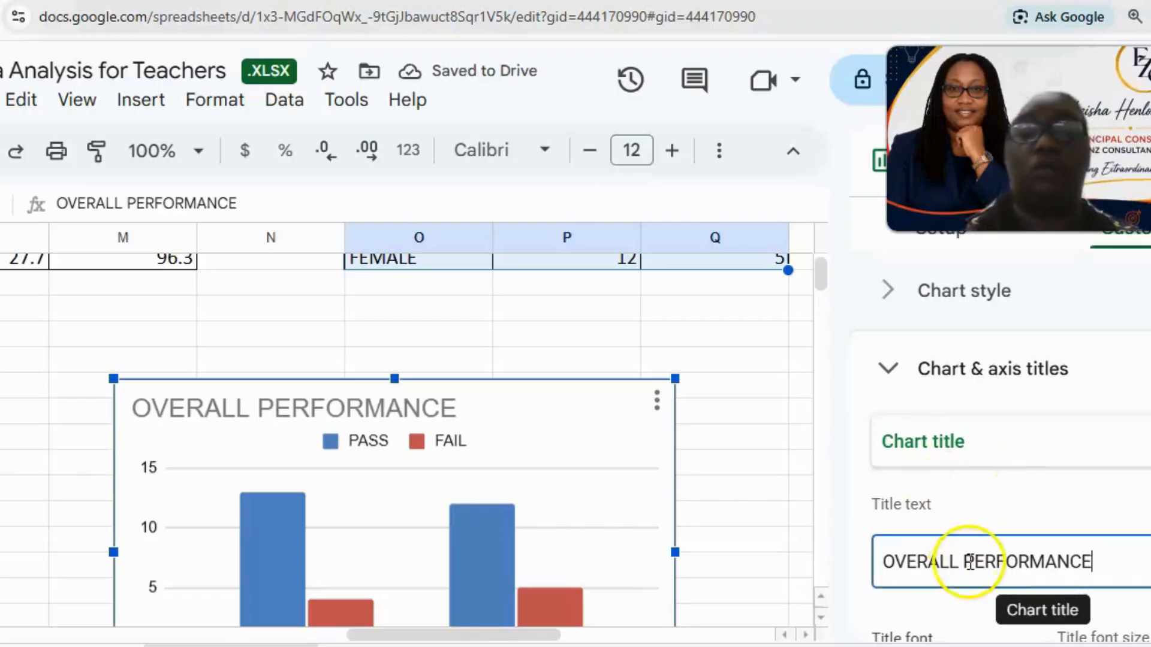
Make the chart's title bold and centre it above the plot.
scroll(971, 563, down, 3)
click(892, 590)
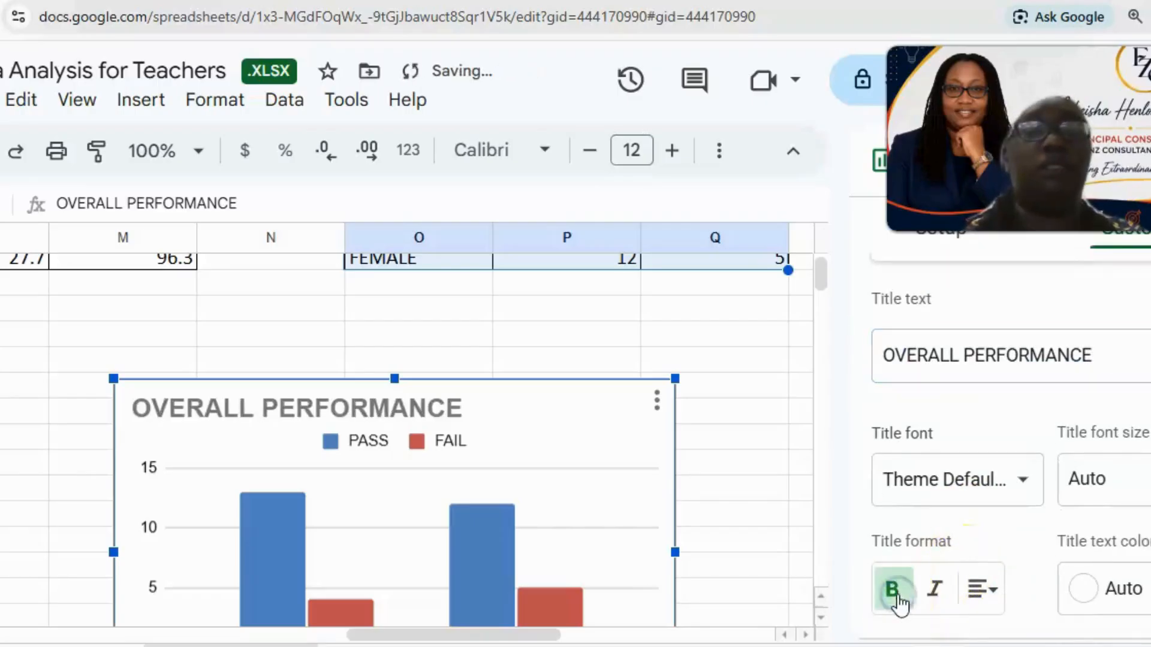
click(993, 594)
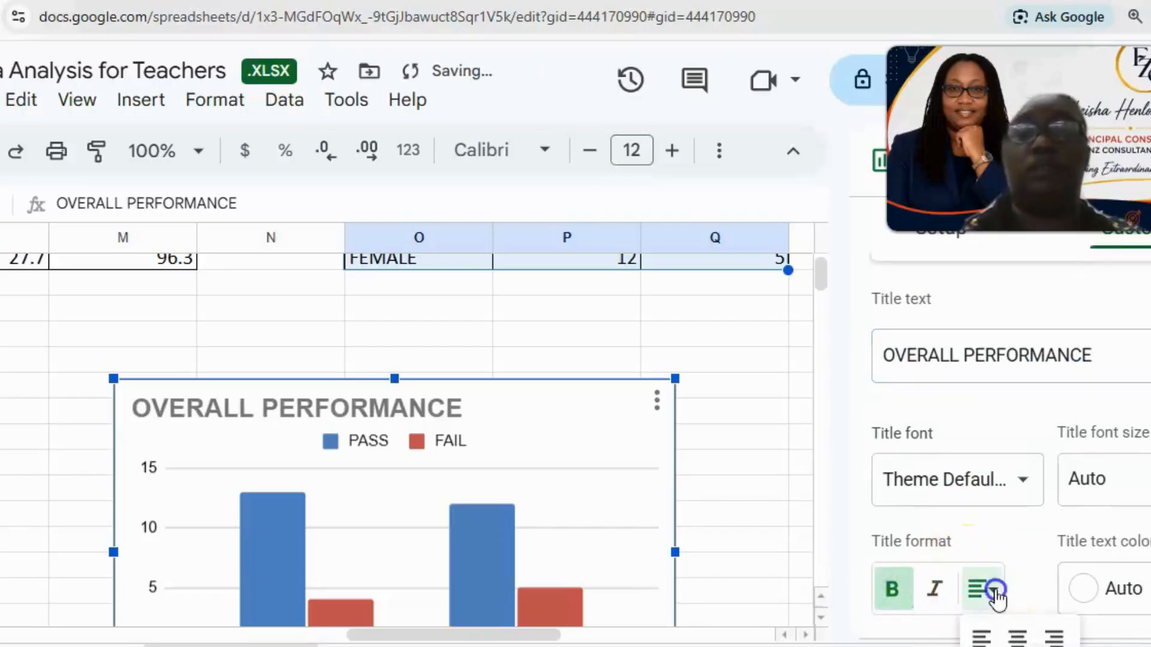
click(1019, 637)
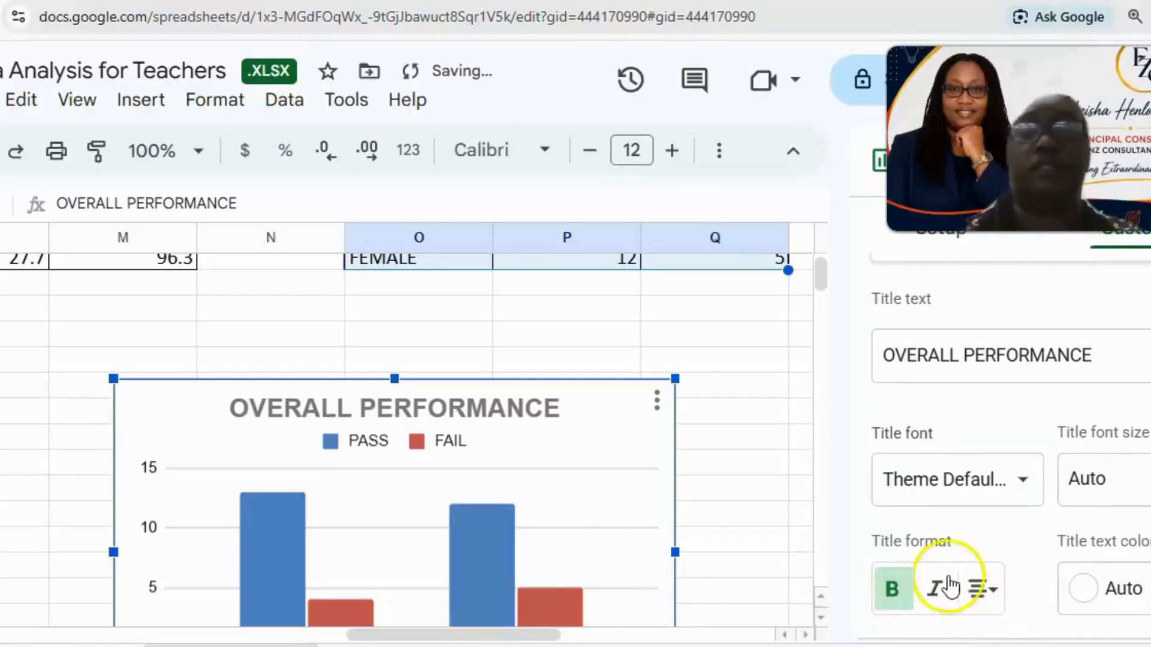
scroll(922, 357, up, 2)
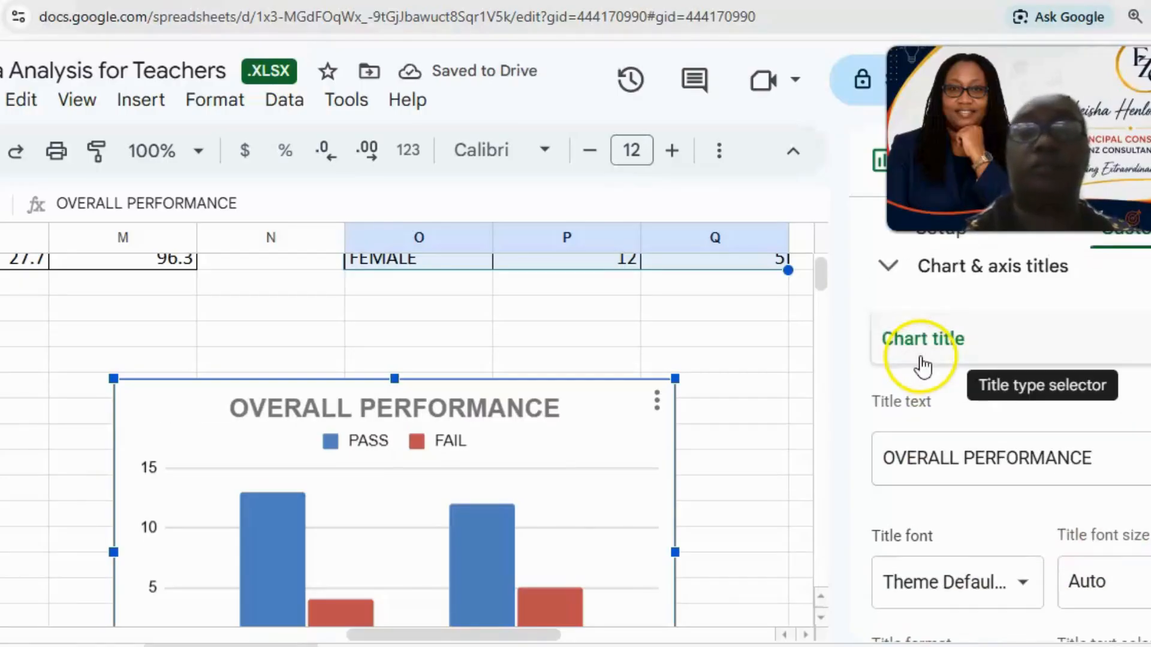
scroll(713, 459, down, 2)
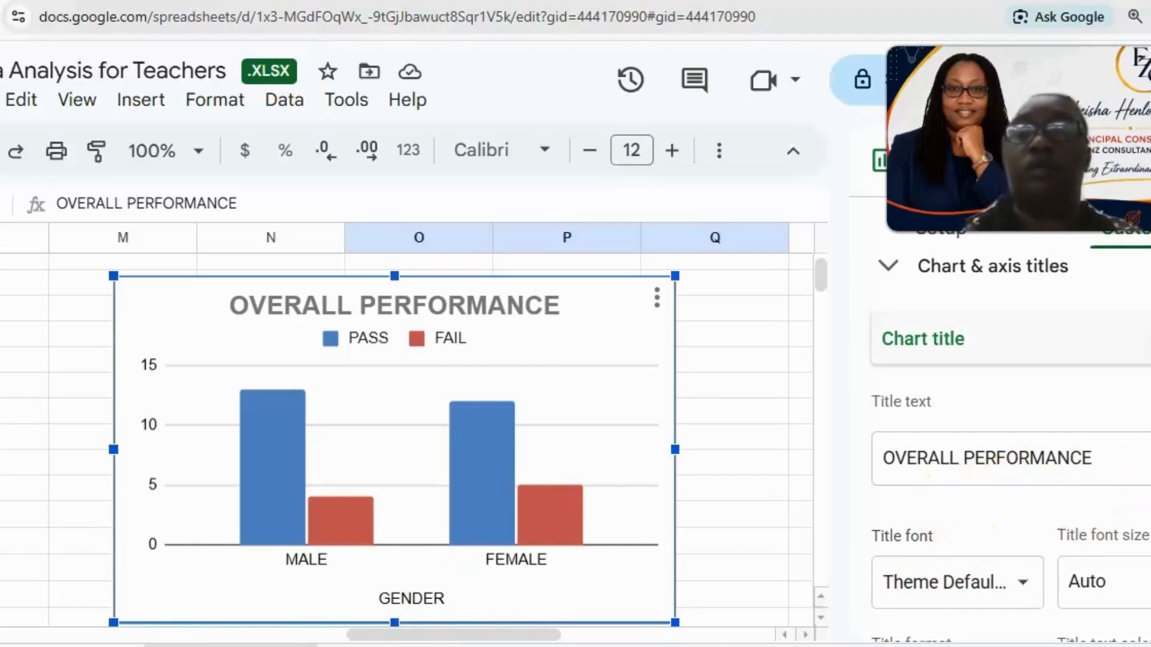
Retype the chart's horizontal axis title as "Gender", with only the first letter capitalised.
click(1146, 339)
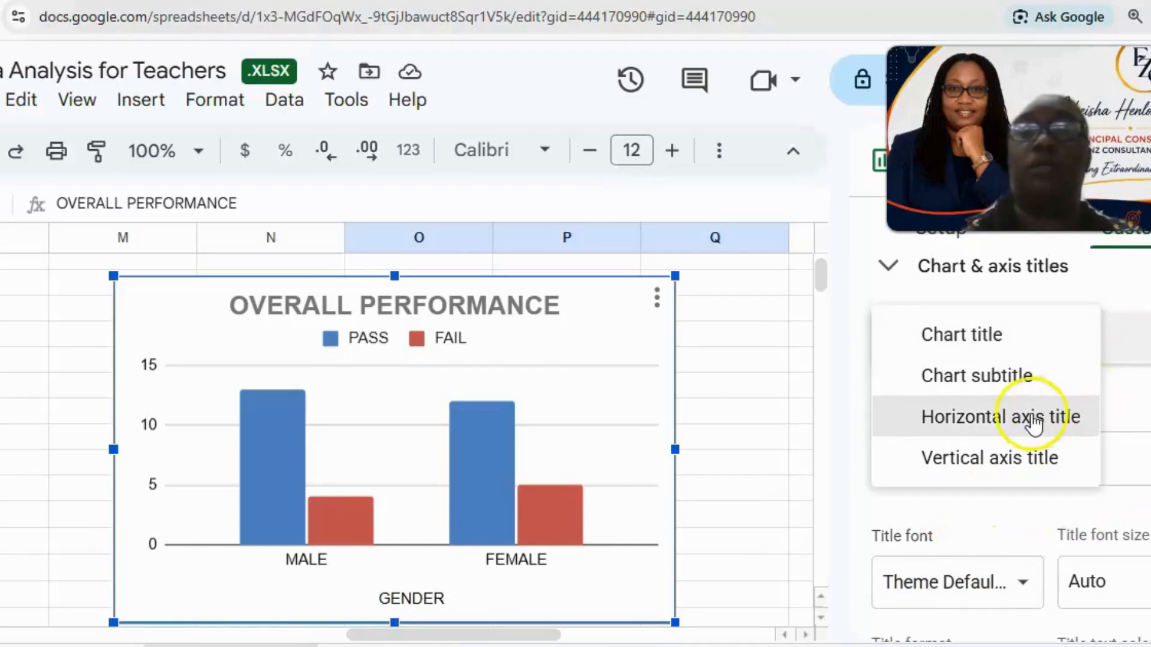
click(993, 418)
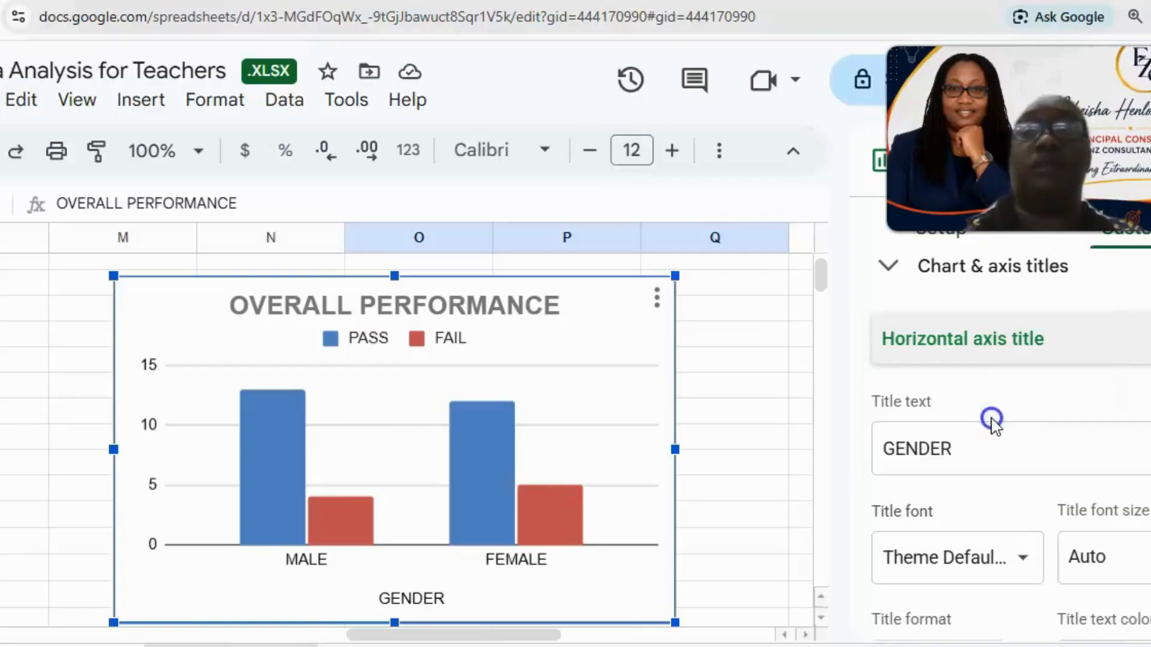
click(961, 450)
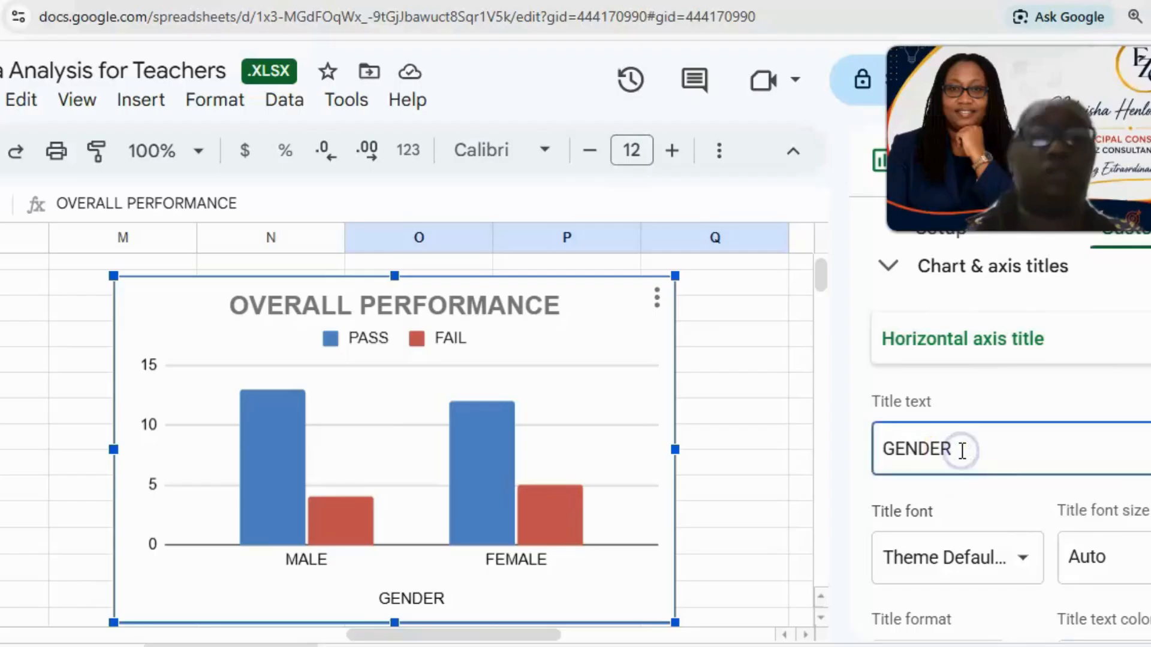
key(Caps_Lock)
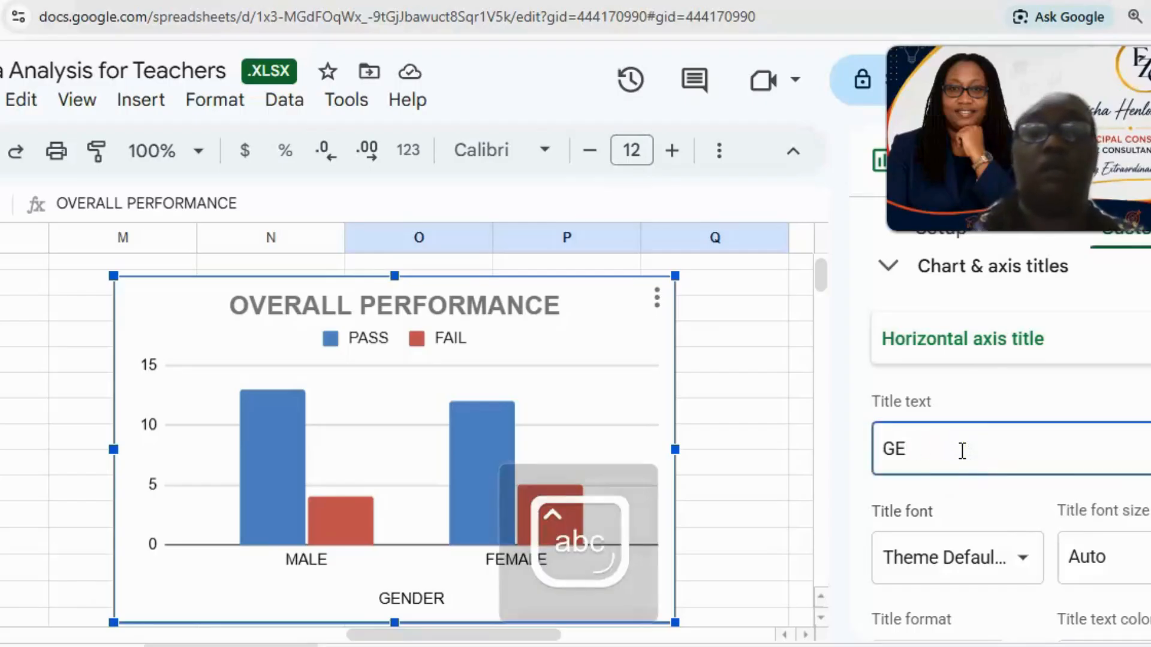
key(BackSpace)
text(ender)
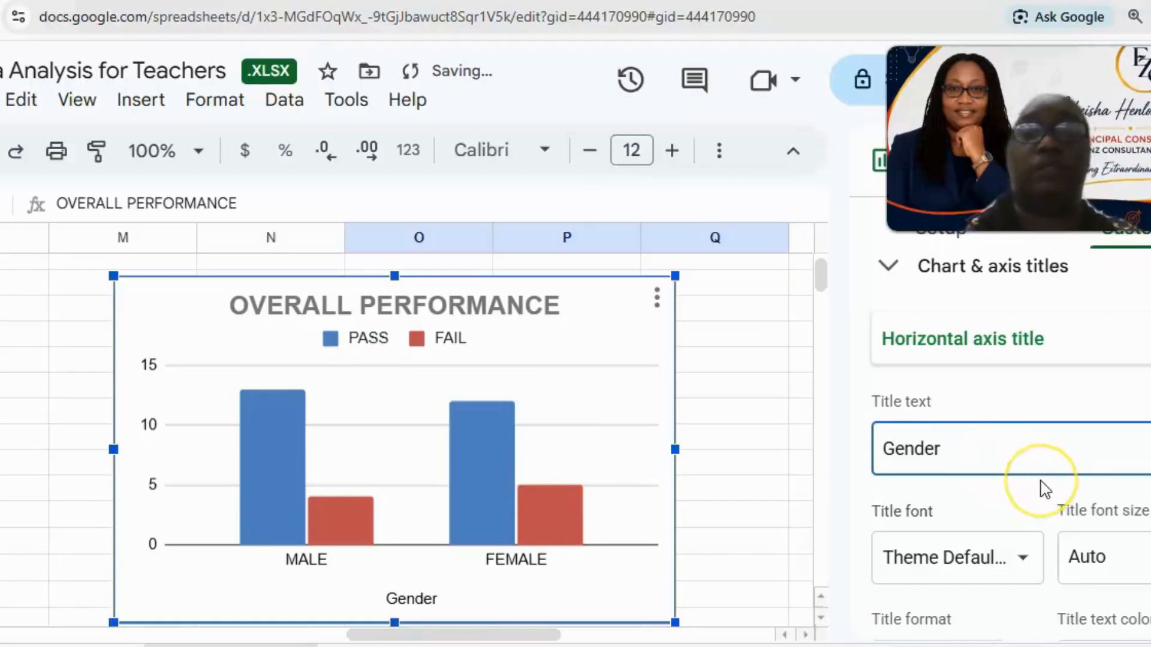
scroll(1045, 488, down, 2)
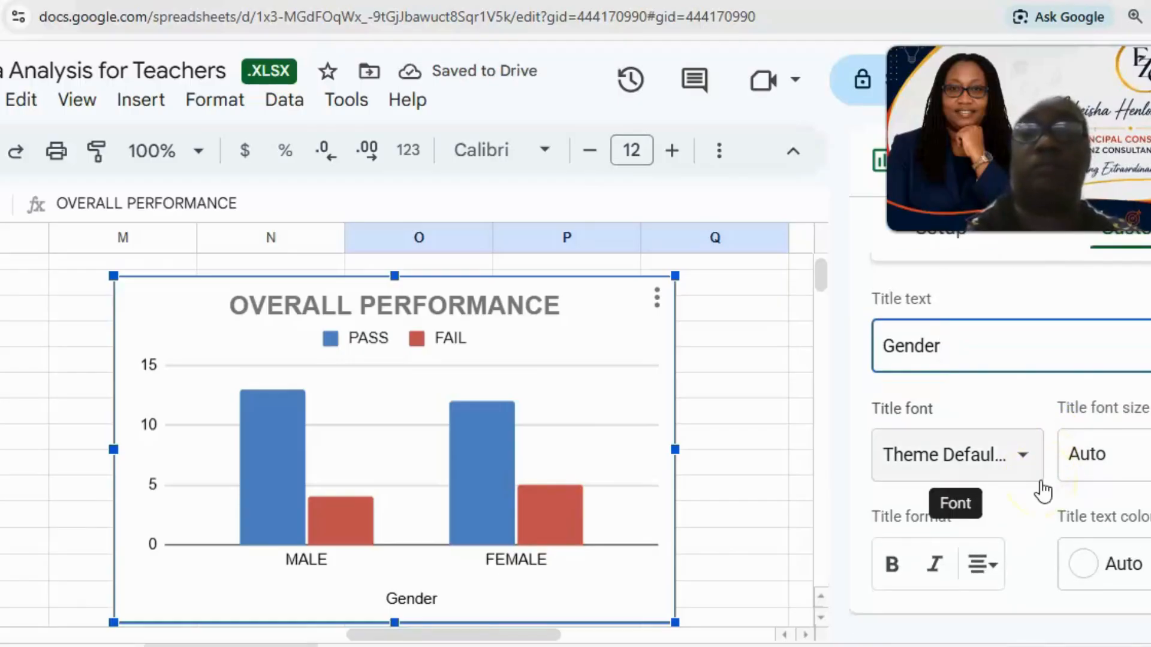
scroll(1043, 492, up, 2)
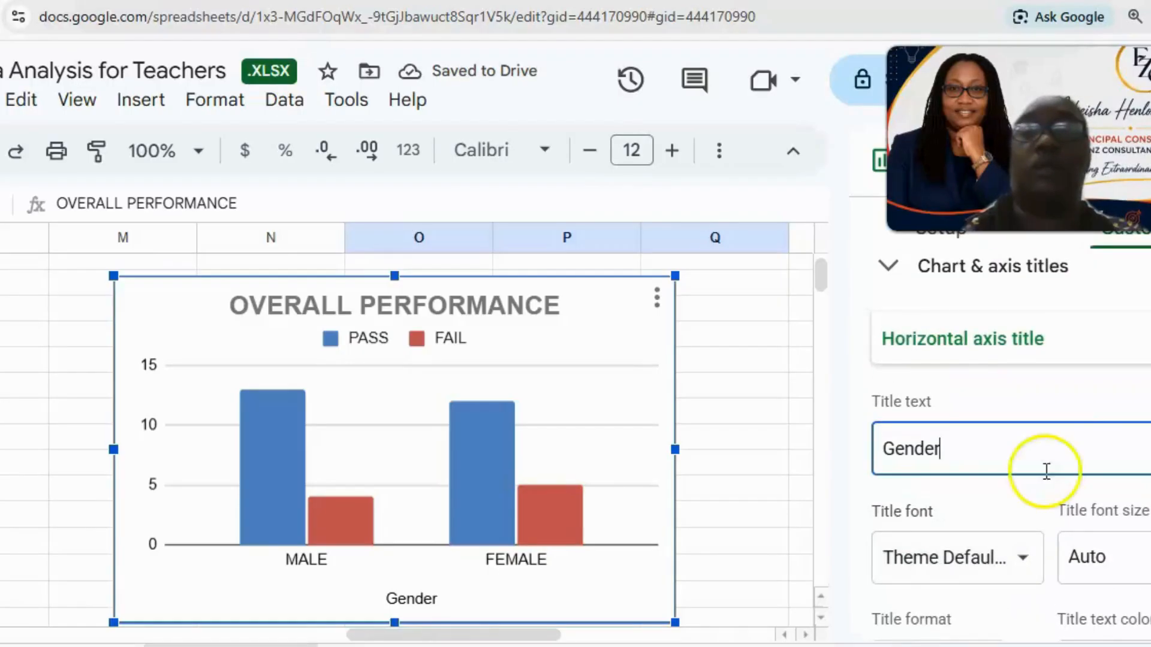
Add the vertical axis title "Number of Students" to the chart.
click(1043, 351)
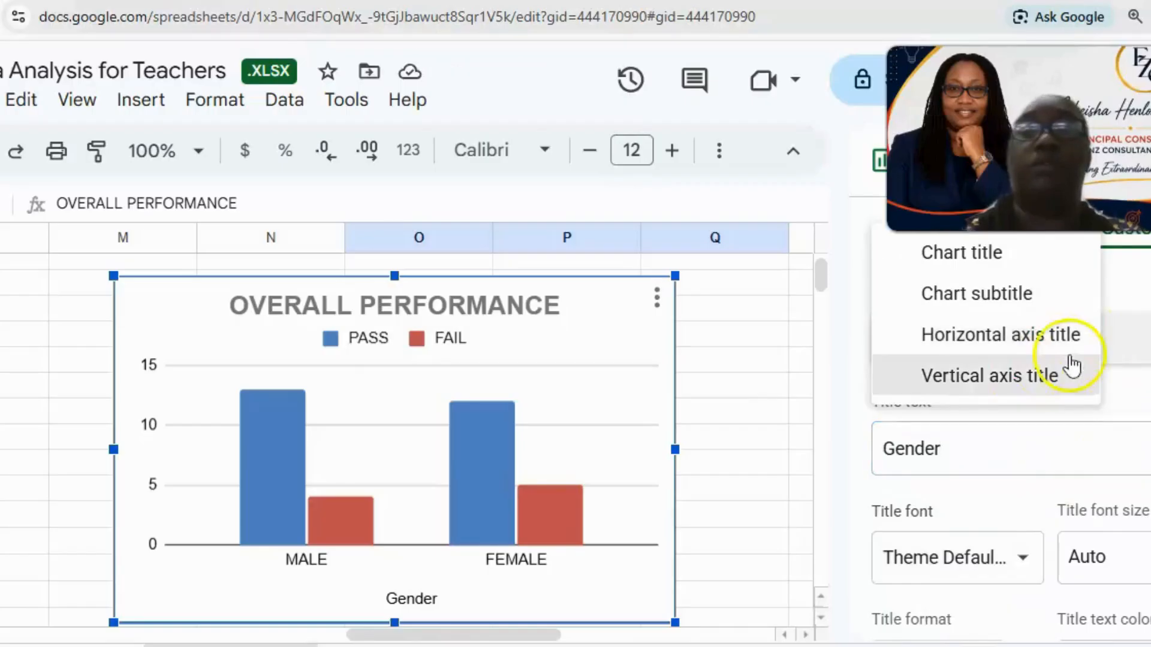
click(998, 379)
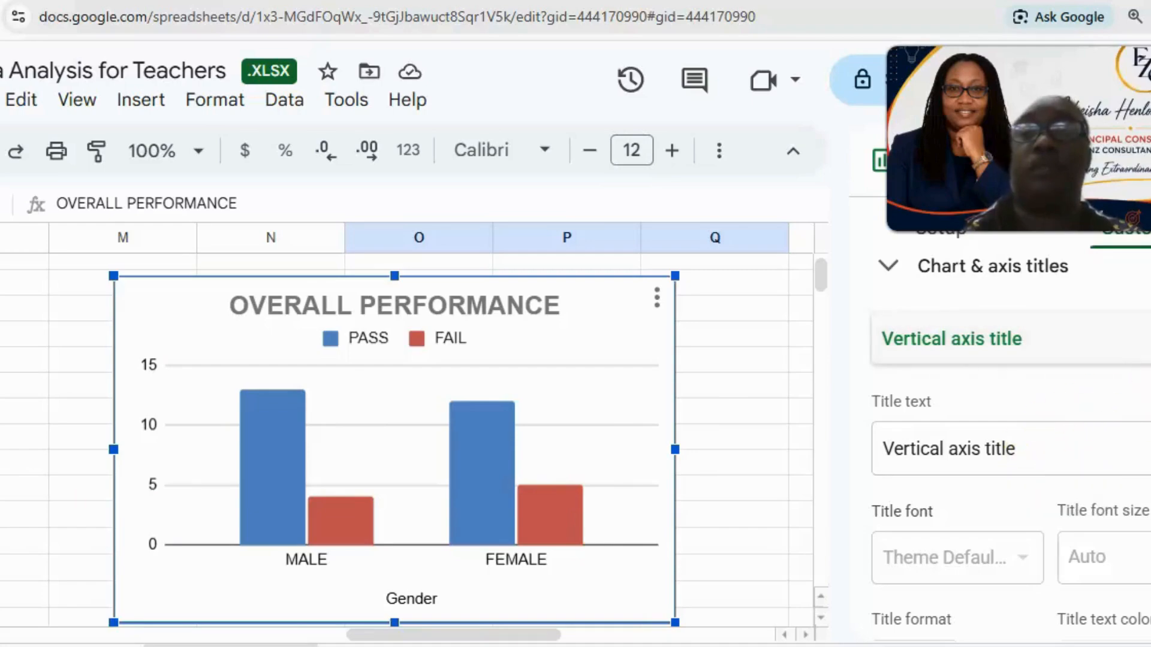
click(1057, 456)
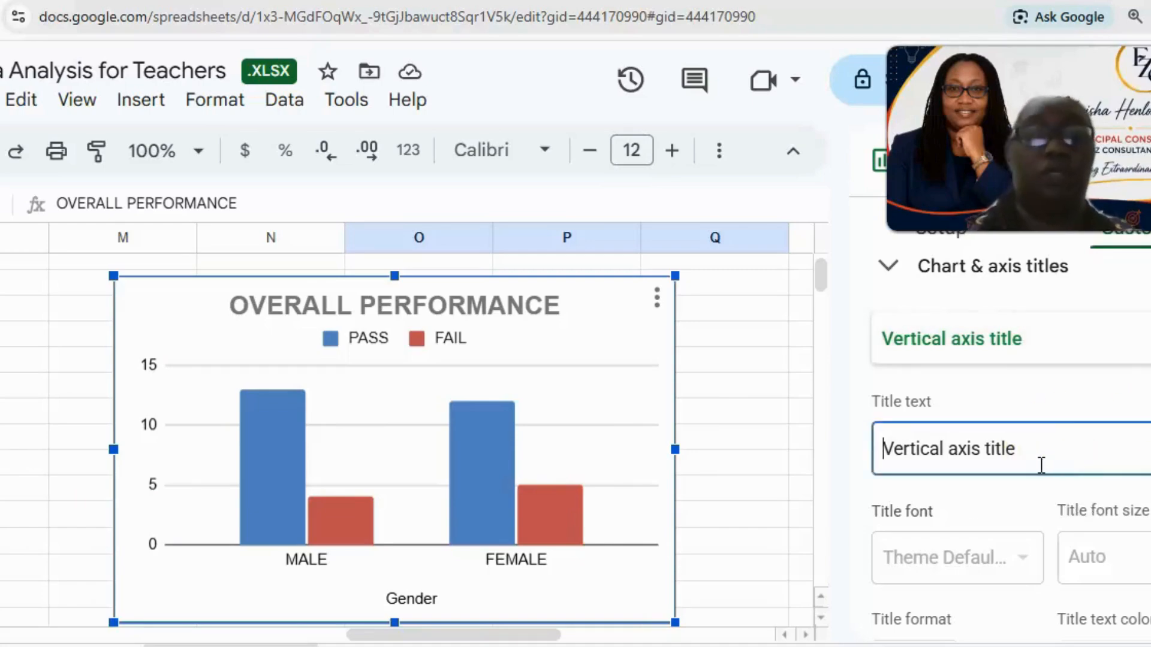
text(Num)
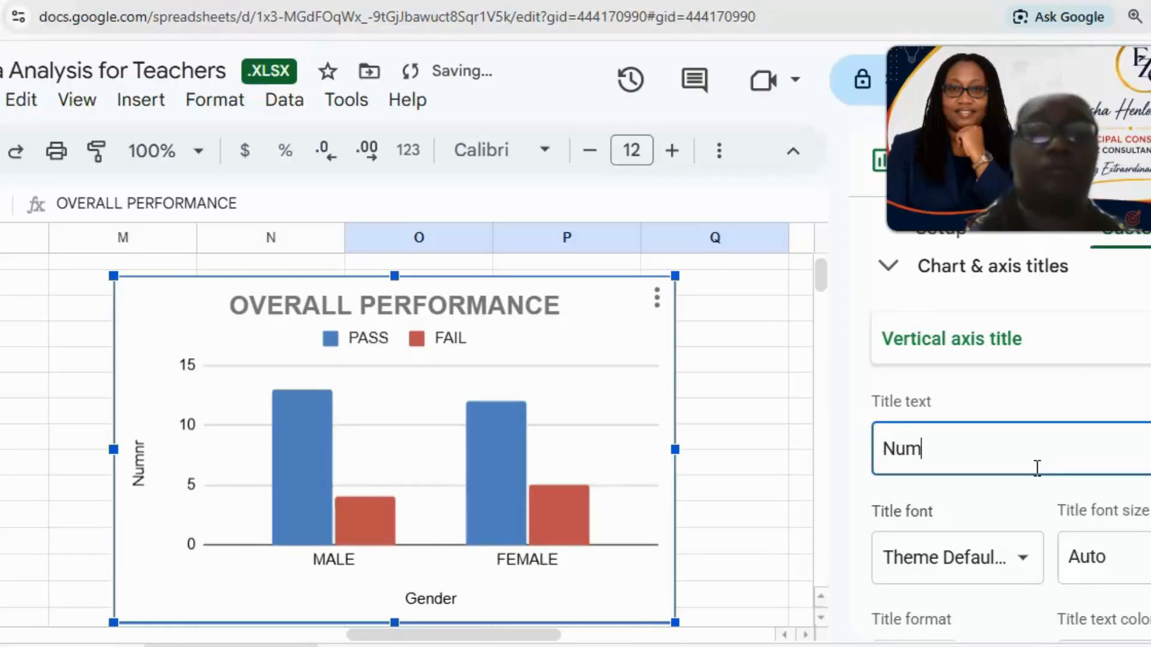
text(ber o)
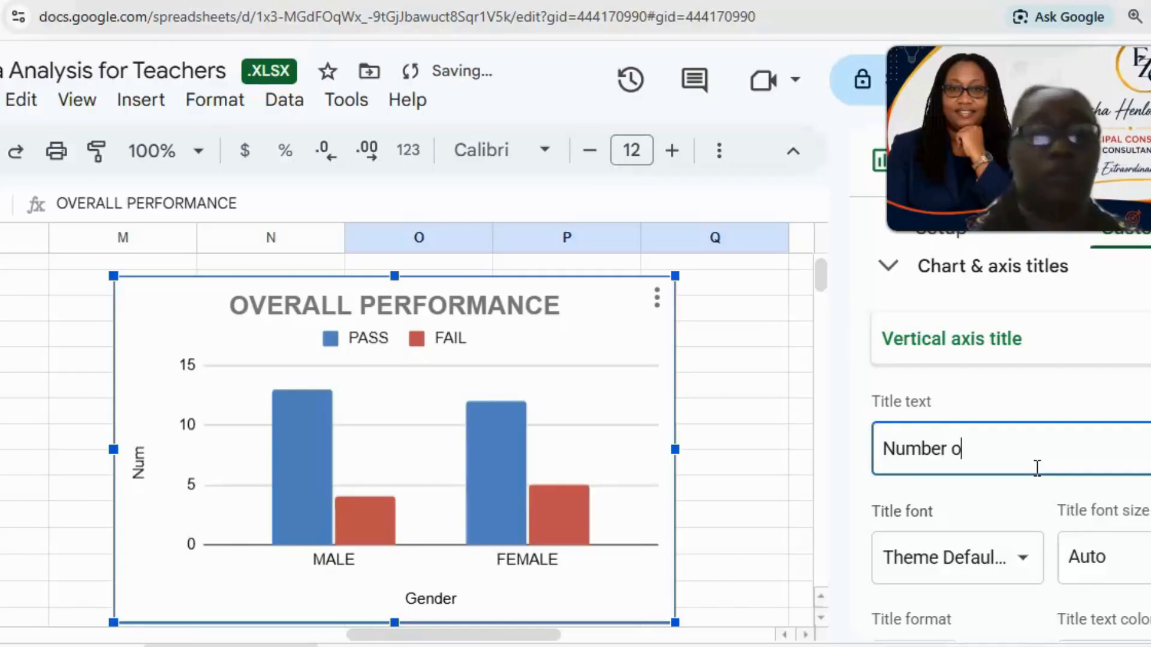
text(f St)
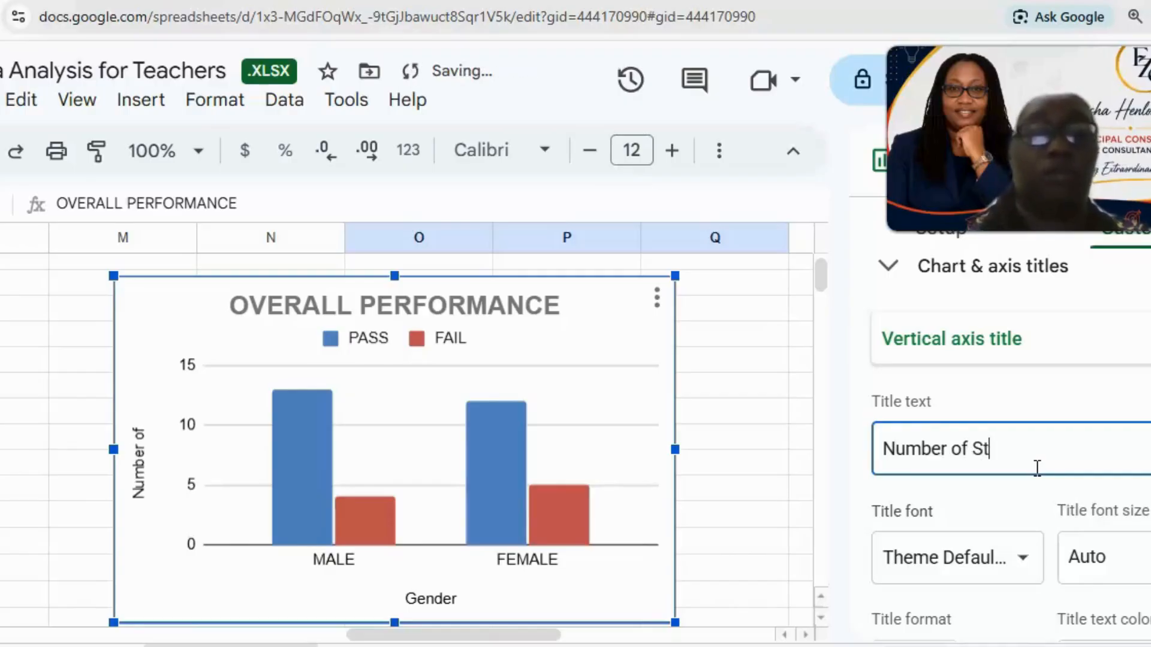
text(udents)
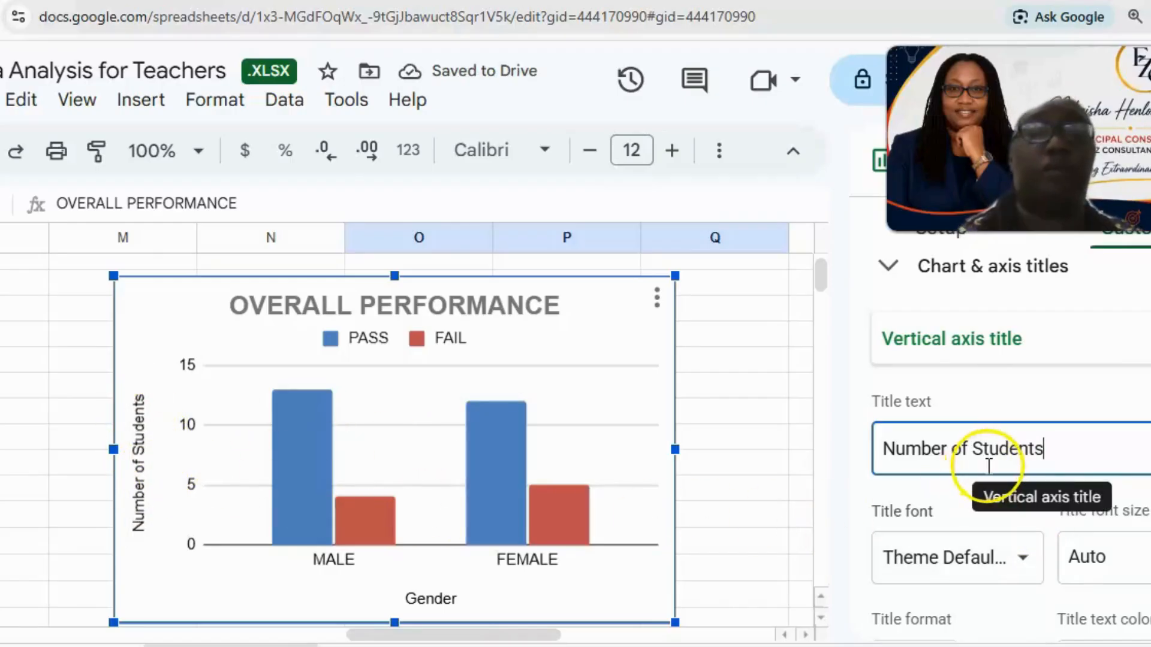
Set the position of the chart's PASS and FAIL legend to Right.
scroll(989, 471, down, 2)
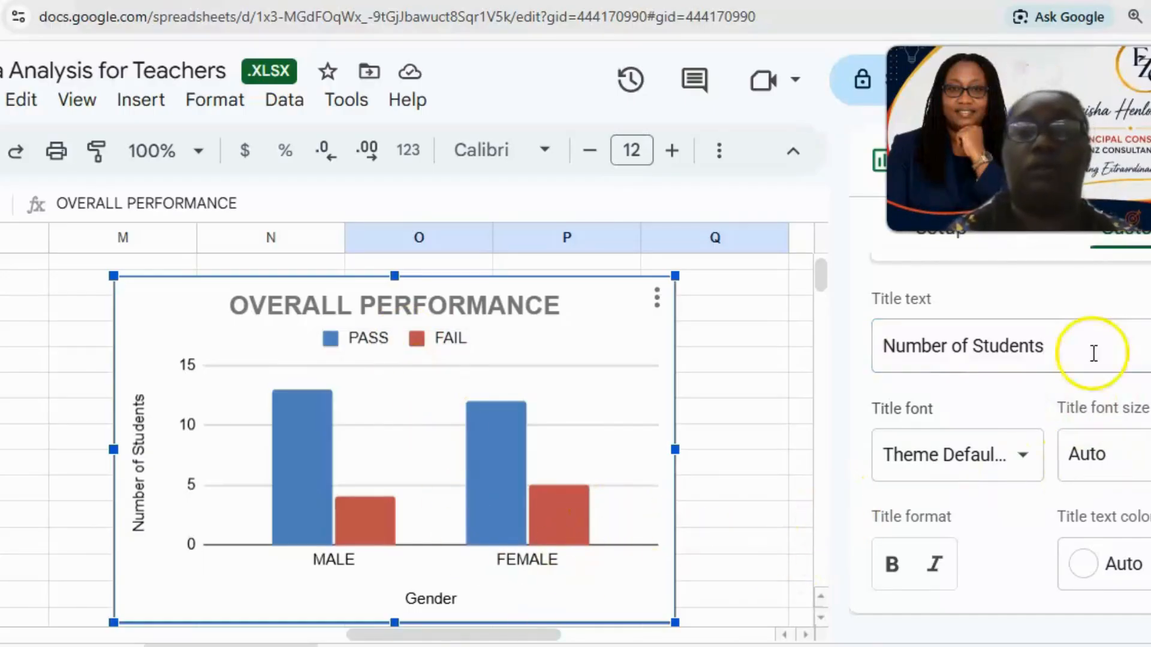
scroll(996, 424, down, 5)
click(940, 437)
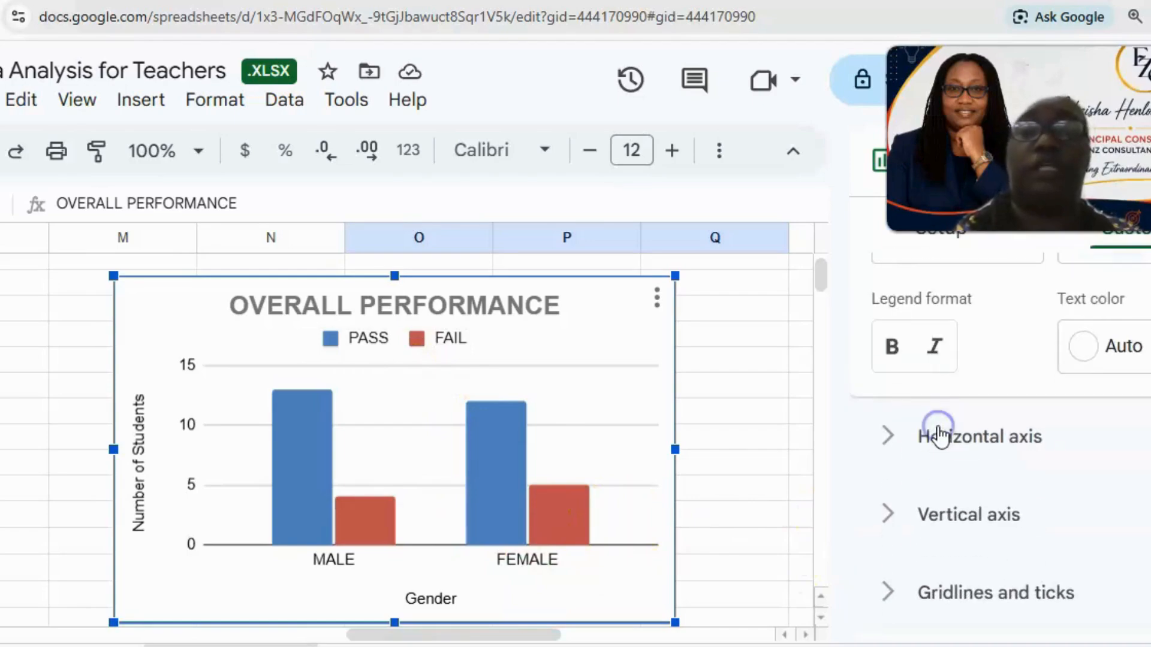
scroll(1092, 398, up, 1)
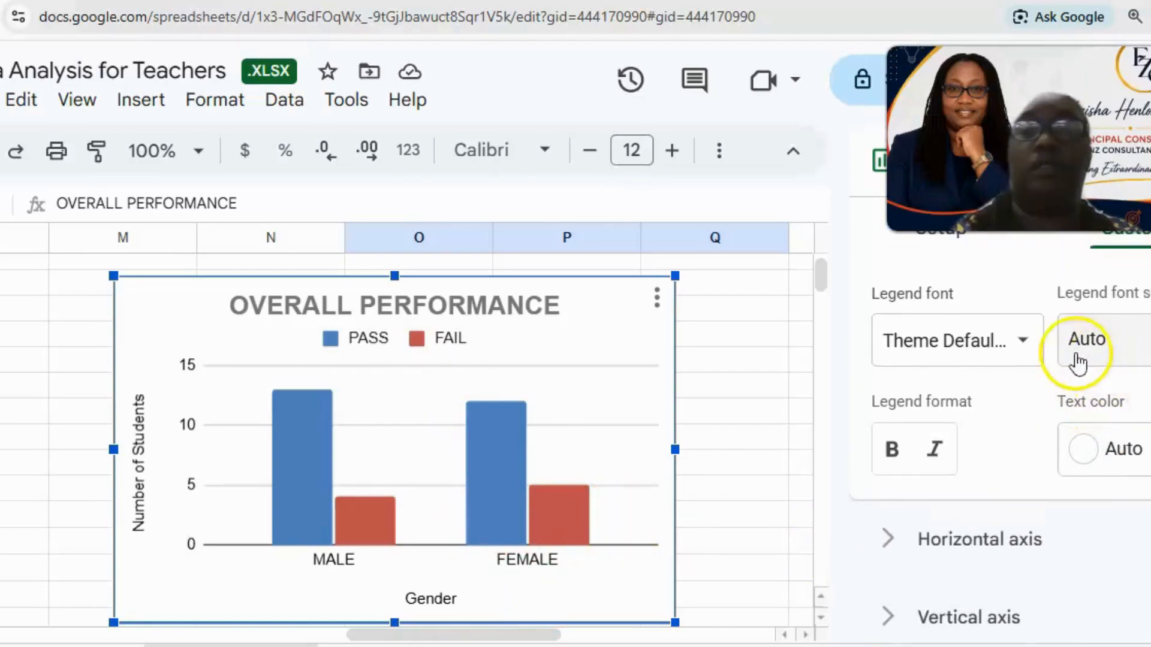
click(1097, 339)
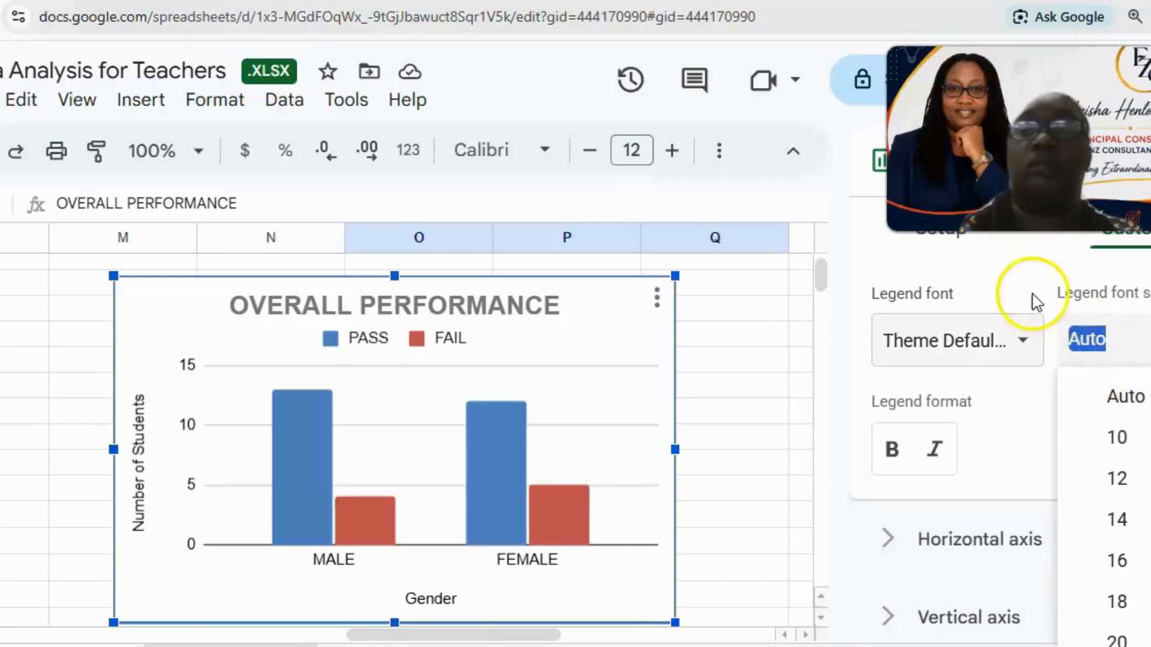
scroll(1035, 300, up, 3)
click(953, 428)
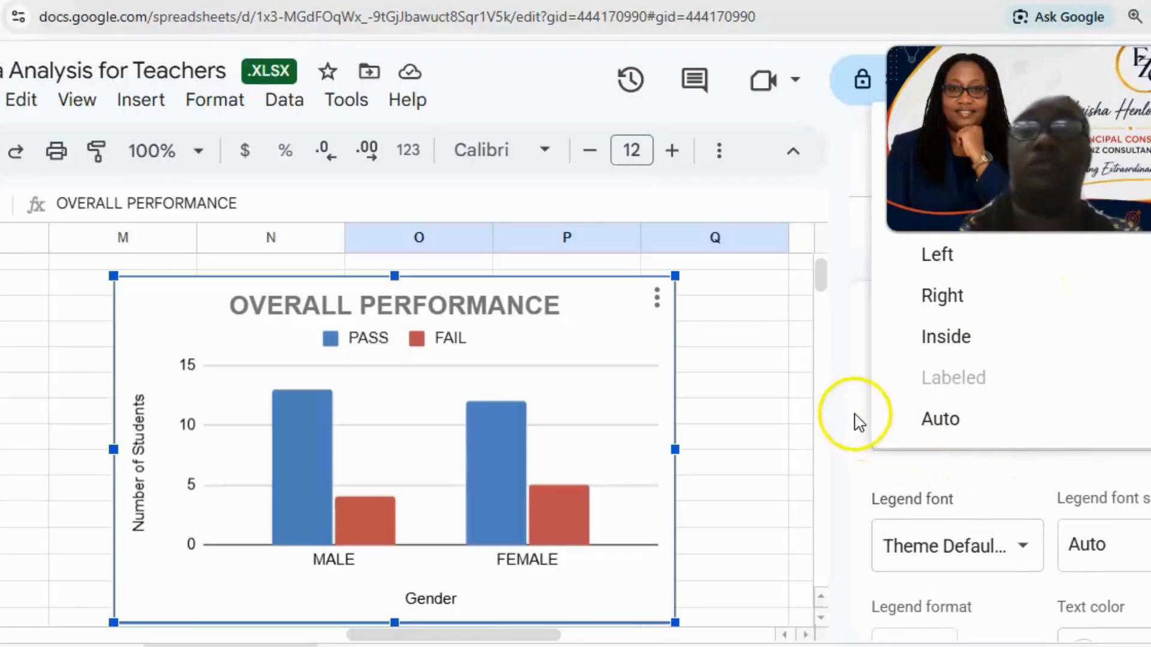
click(856, 420)
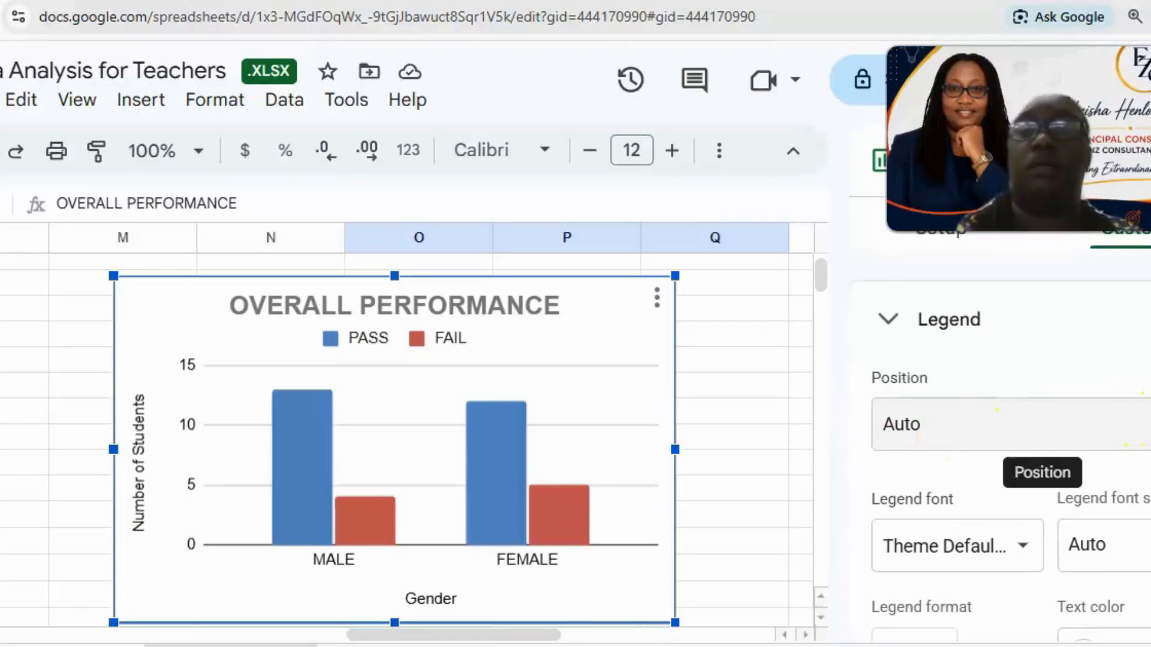
click(1145, 429)
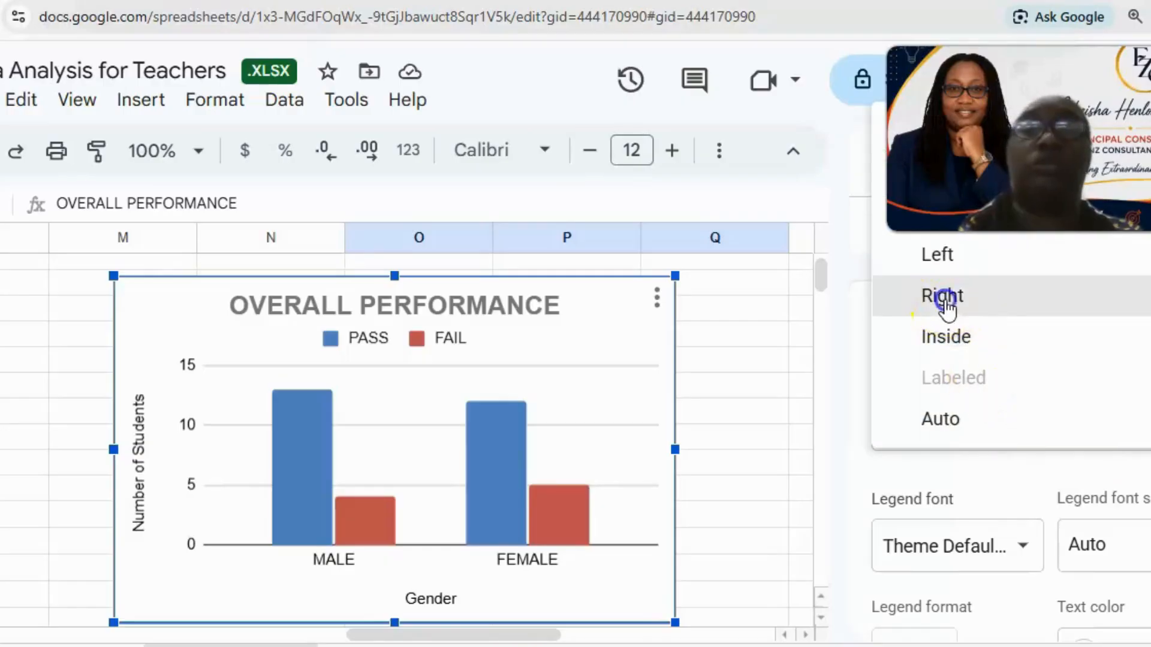
click(949, 298)
click(735, 412)
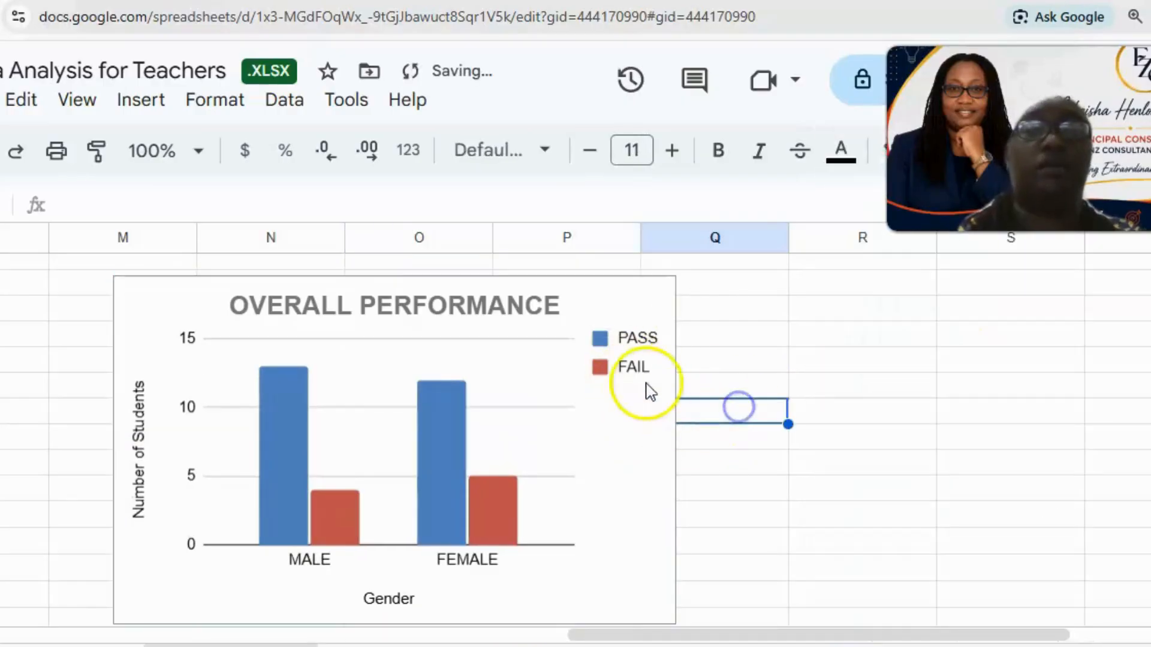
Move the legend down to about the middle of the plot's height, keeping it beside the columns.
click(619, 351)
double_click(630, 368)
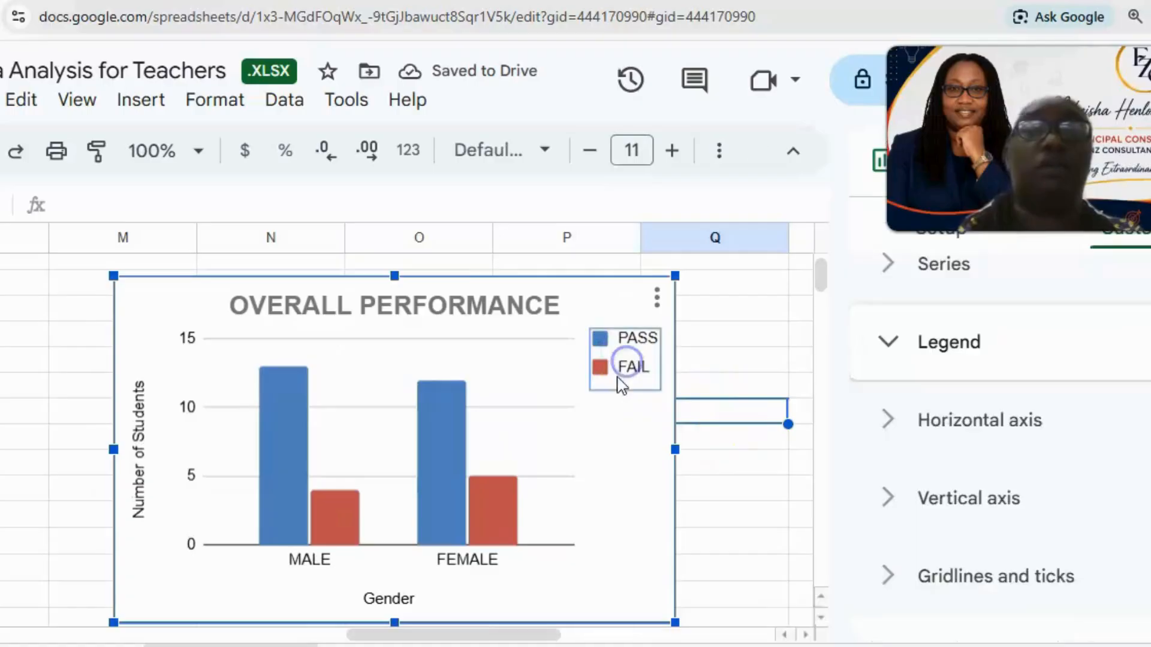
drag(616, 370, 614, 454)
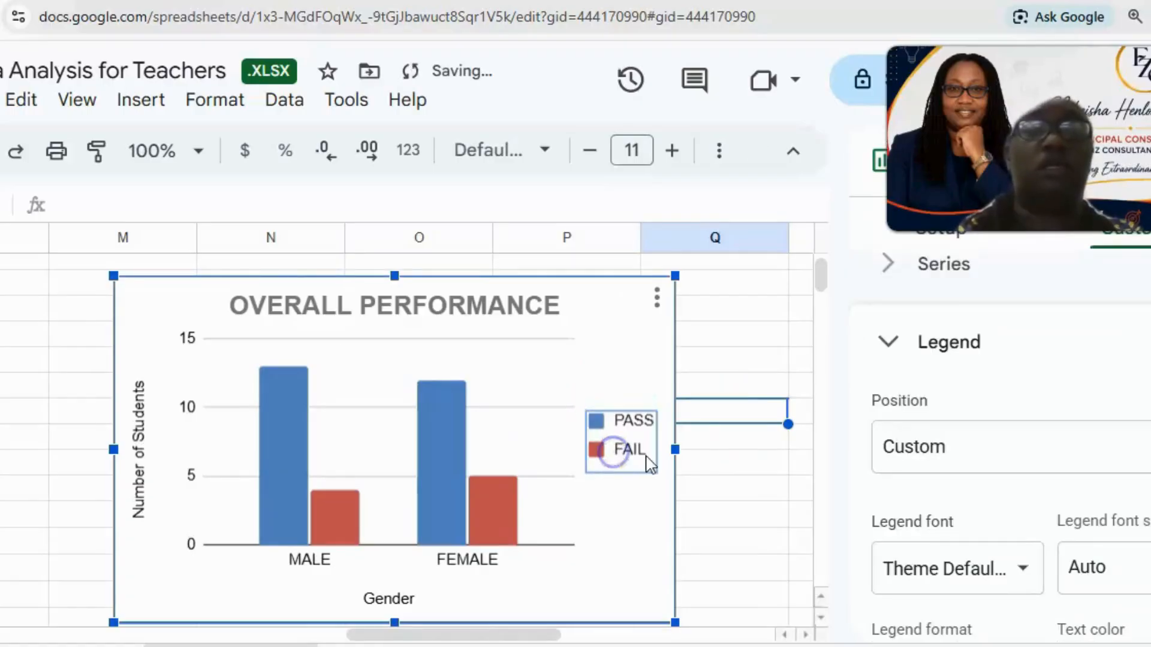
click(718, 473)
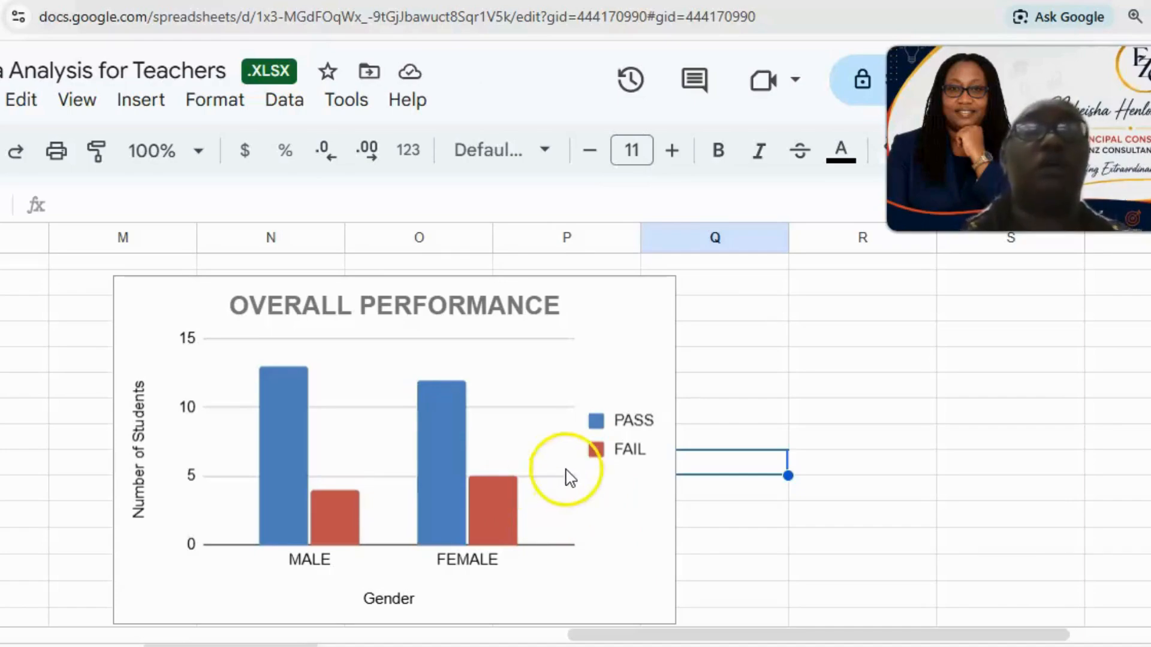
Compare the finished column chart with the pass and fail counts by gender in the OVERALL PERFORMANCE table.
scroll(568, 476, up, 5)
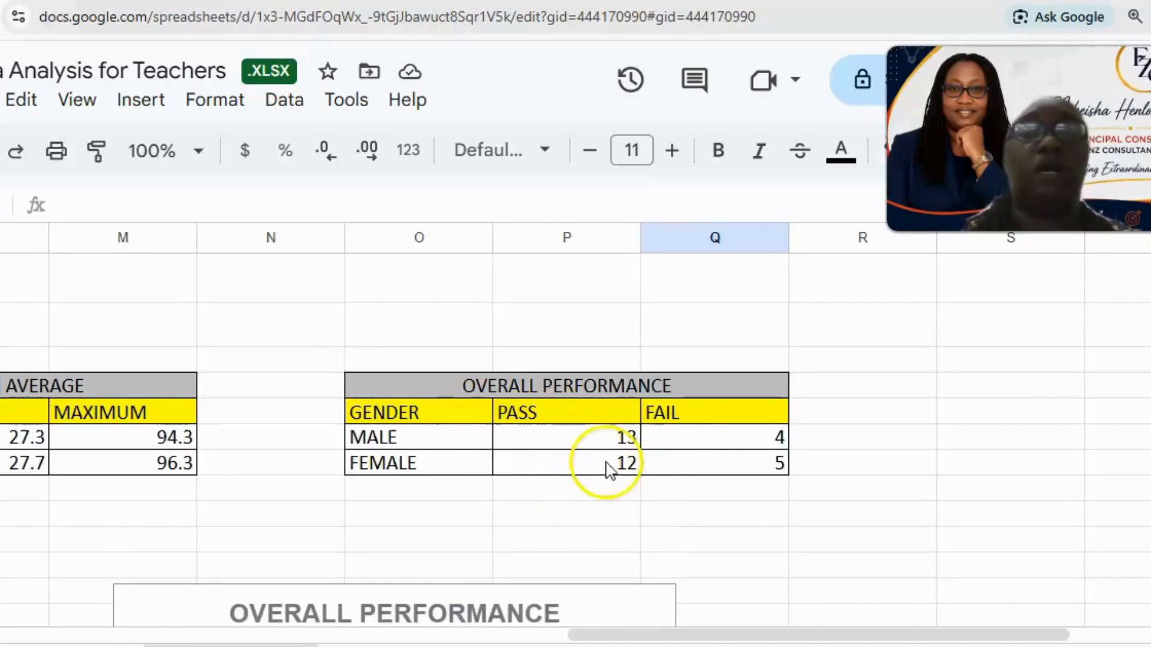
scroll(555, 504, down, 2)
scroll(553, 510, down, 4)
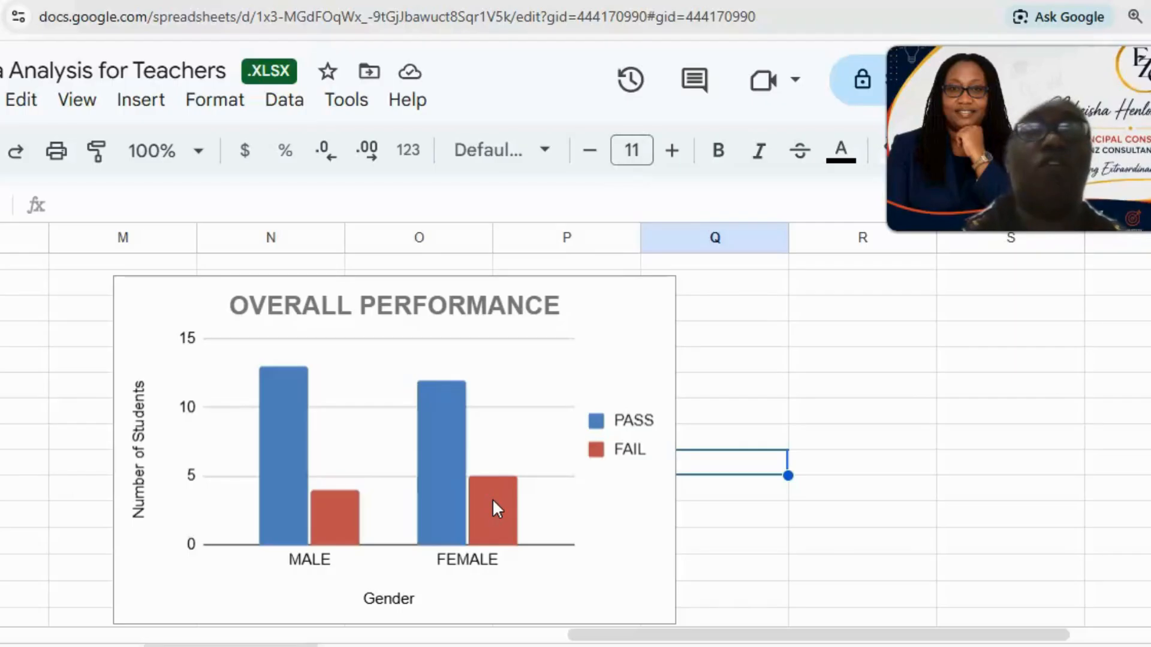
scroll(493, 501, up, 5)
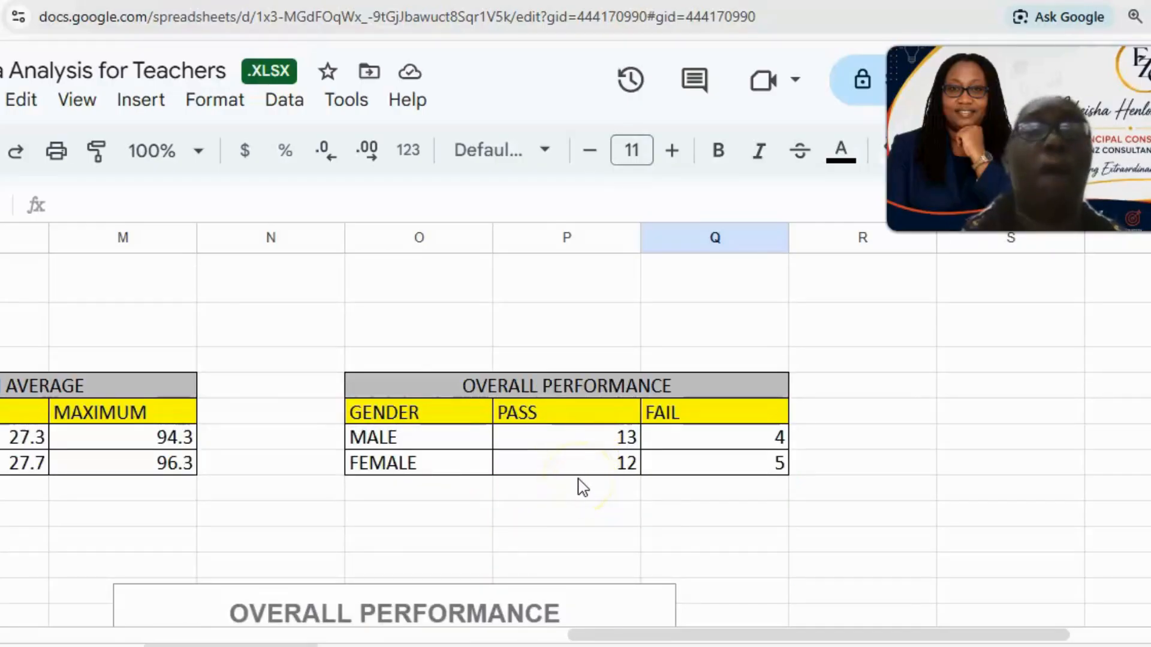
scroll(579, 487, down, 2)
scroll(533, 497, down, 2)
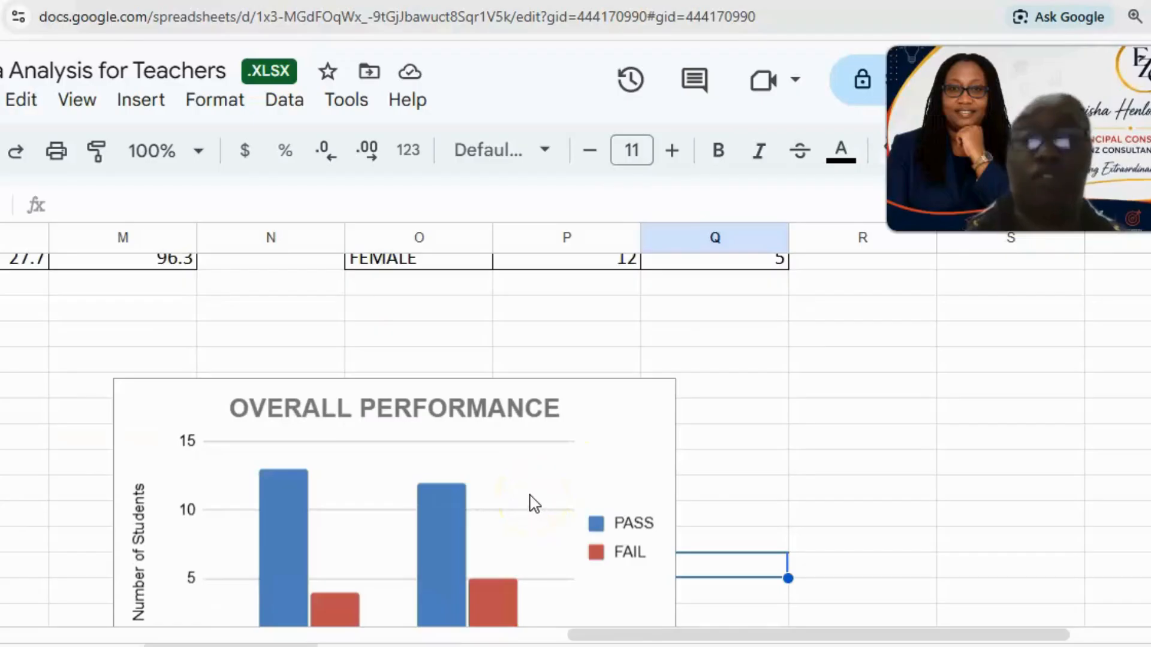
scroll(534, 504, down, 2)
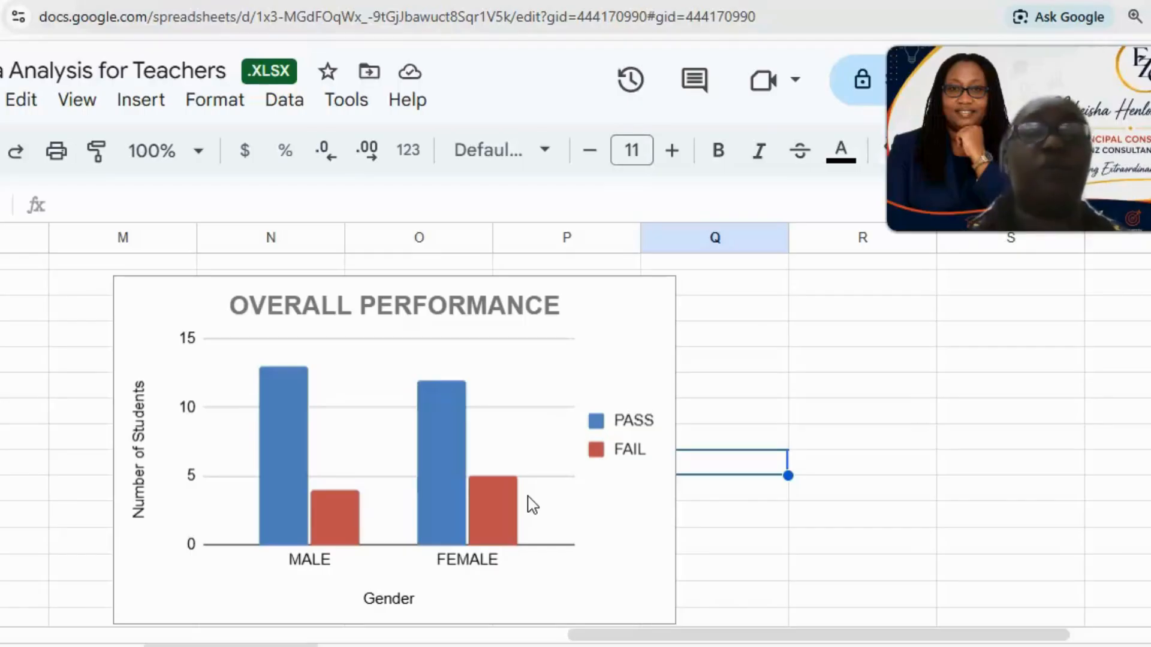
scroll(579, 535, up, 2)
scroll(579, 534, up, 2)
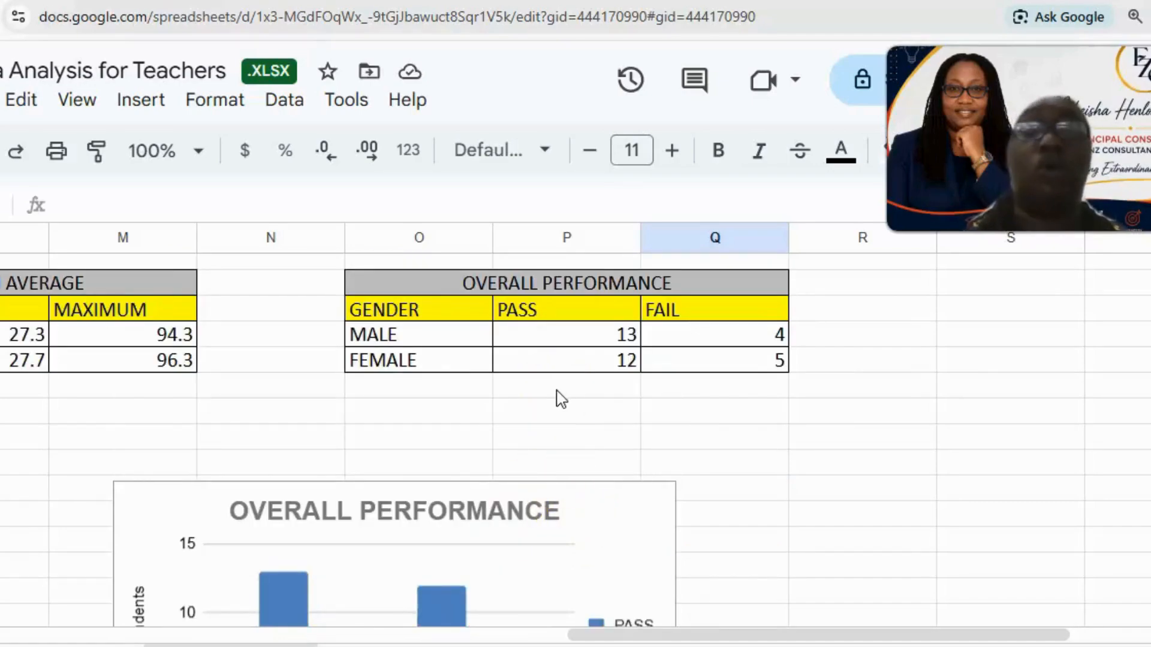
scroll(557, 397, down, 2)
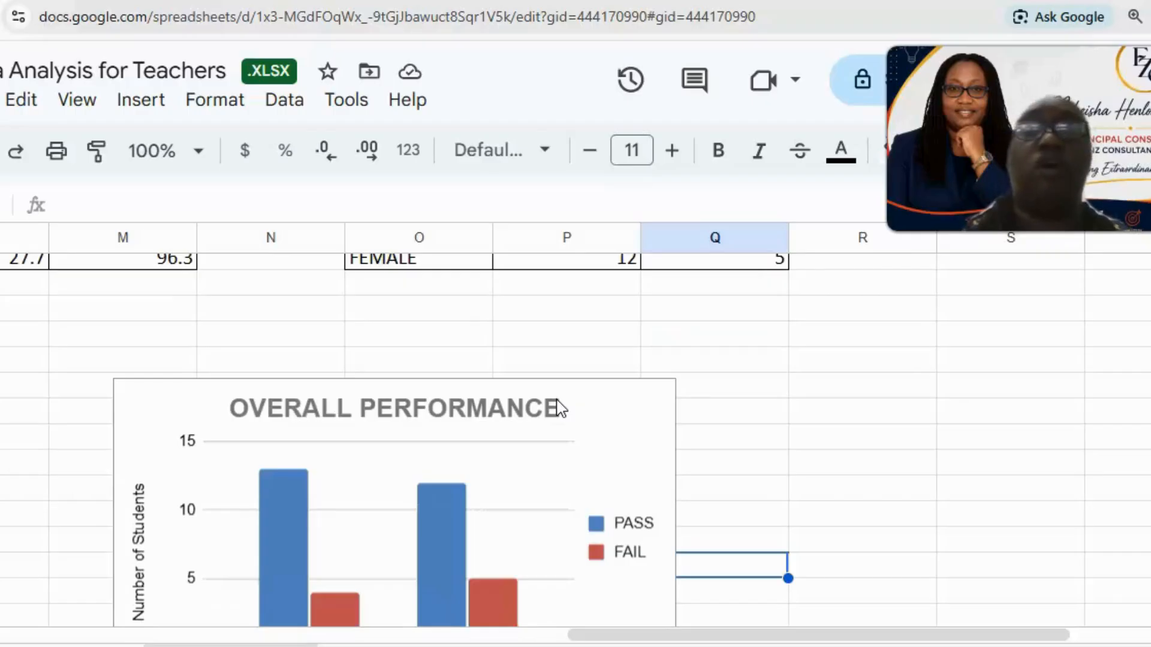
scroll(559, 409, down, 2)
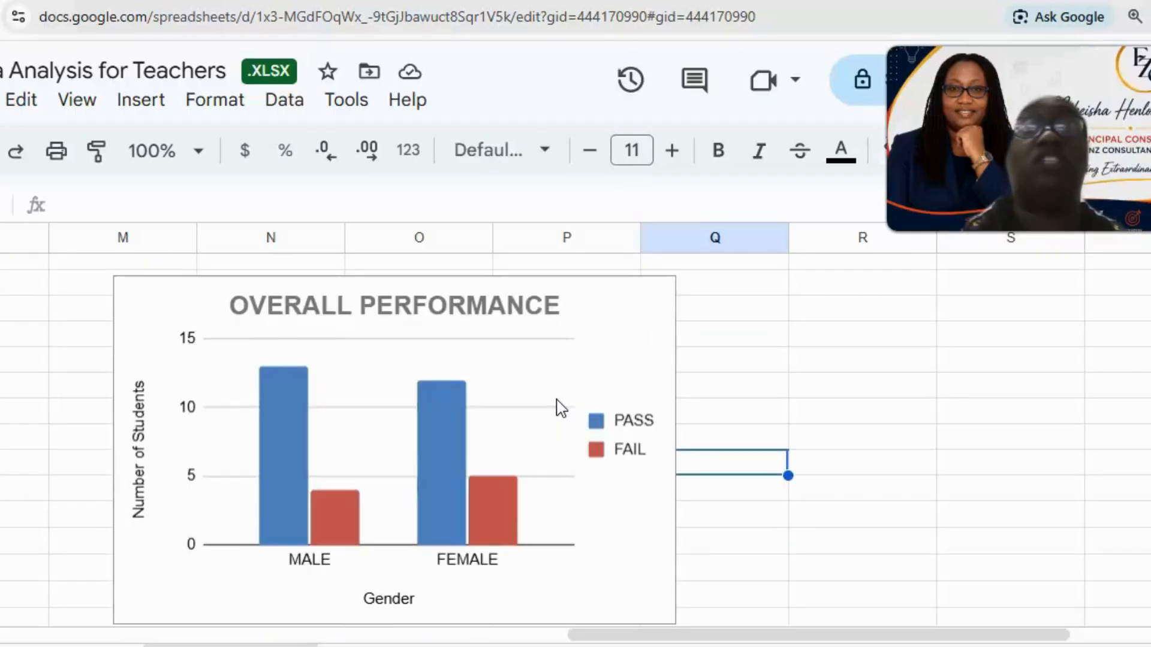